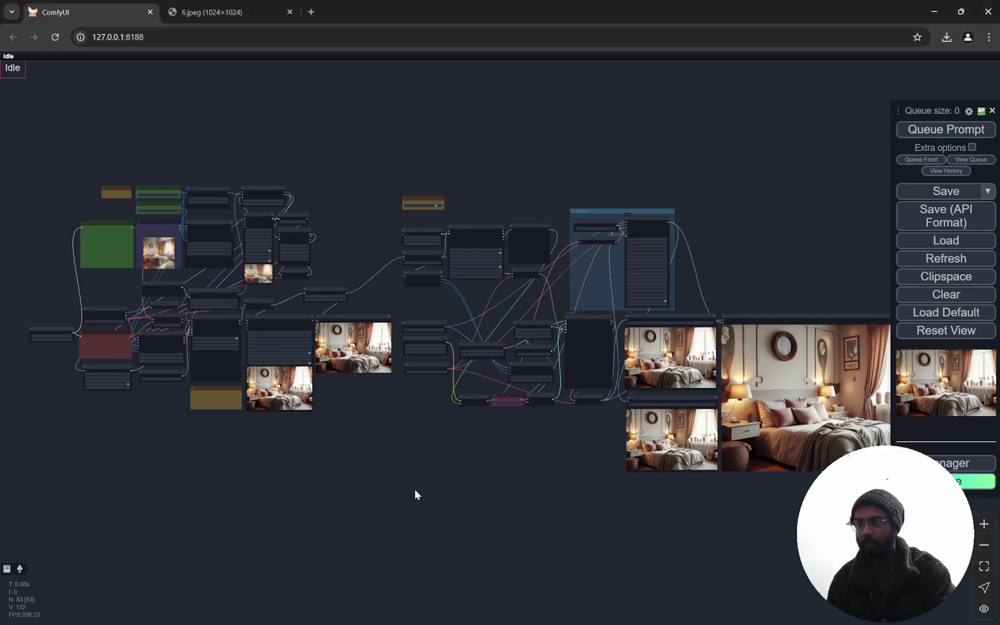
- Examine the workflow from the blurred bedroom picture in the Load Image node to the final render in the Image Comparer node
scroll(417, 492, down, 2)
scroll(418, 492, up, 3)
drag(283, 459, 548, 489)
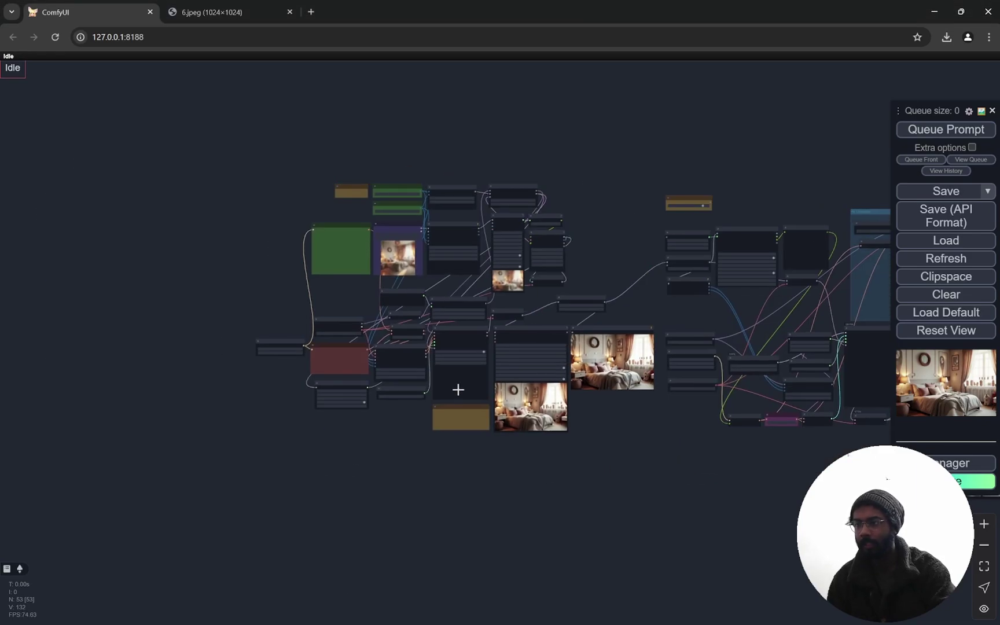
scroll(355, 303, up, 14)
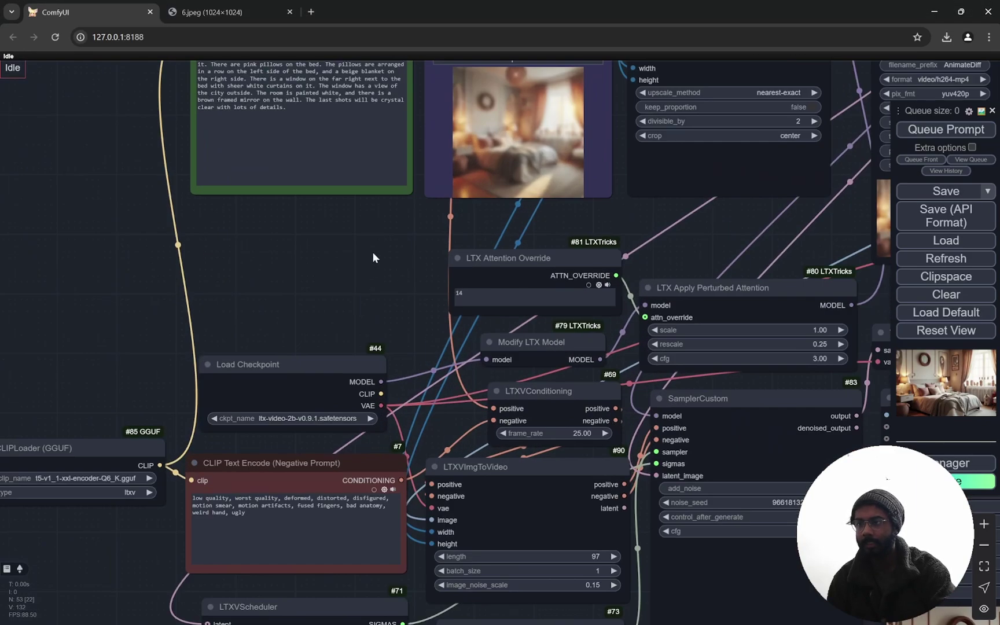
drag(373, 253, 180, 473)
scroll(263, 342, up, 7)
scroll(455, 439, up, 3)
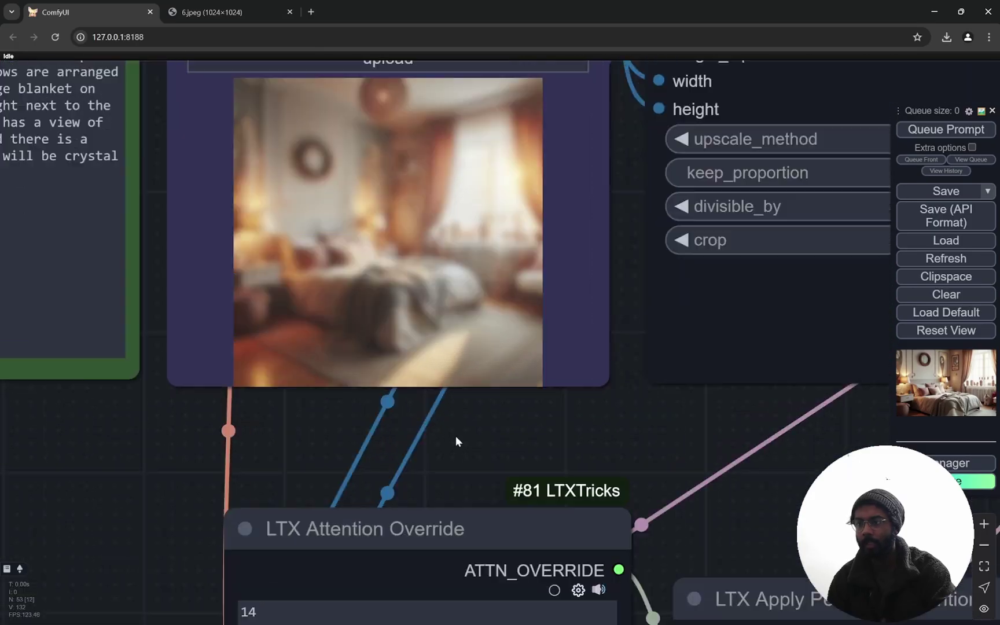
drag(465, 474, 449, 539)
scroll(203, 326, down, 7)
scroll(202, 326, down, 10)
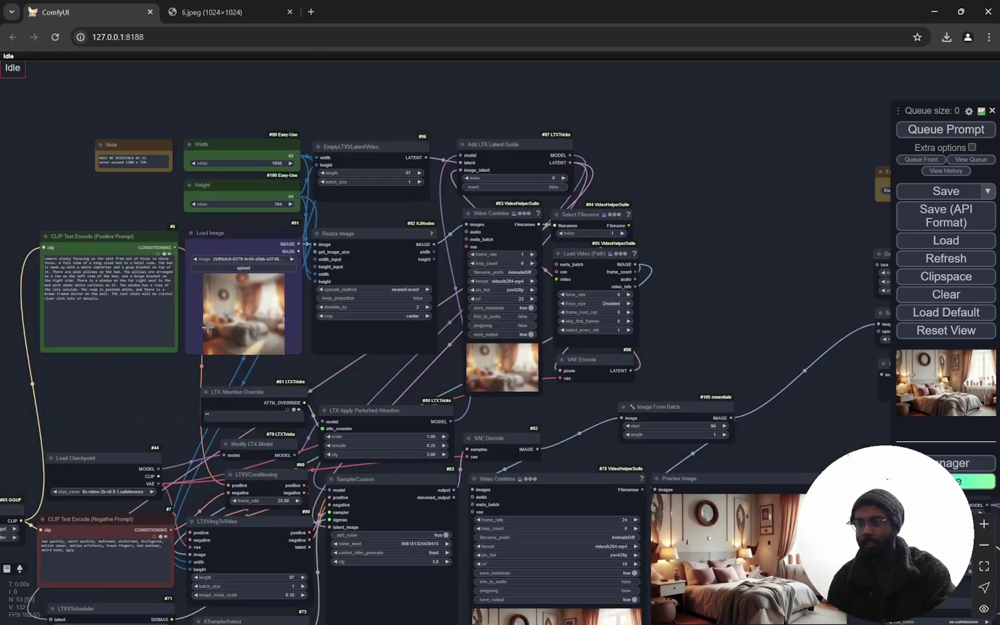
scroll(742, 500, up, 5)
scroll(671, 491, up, 4)
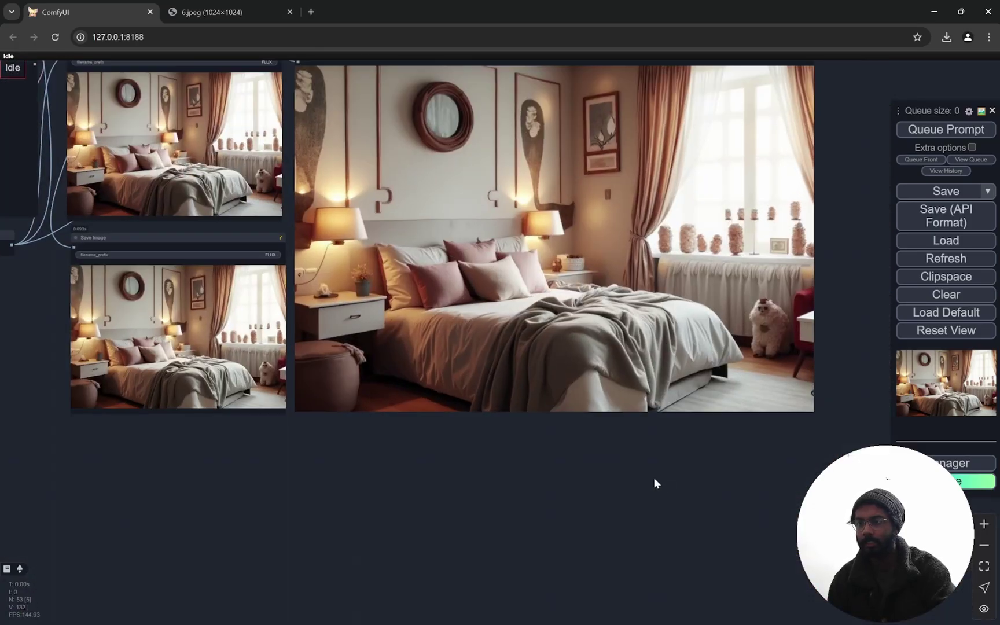
drag(655, 480, 639, 549)
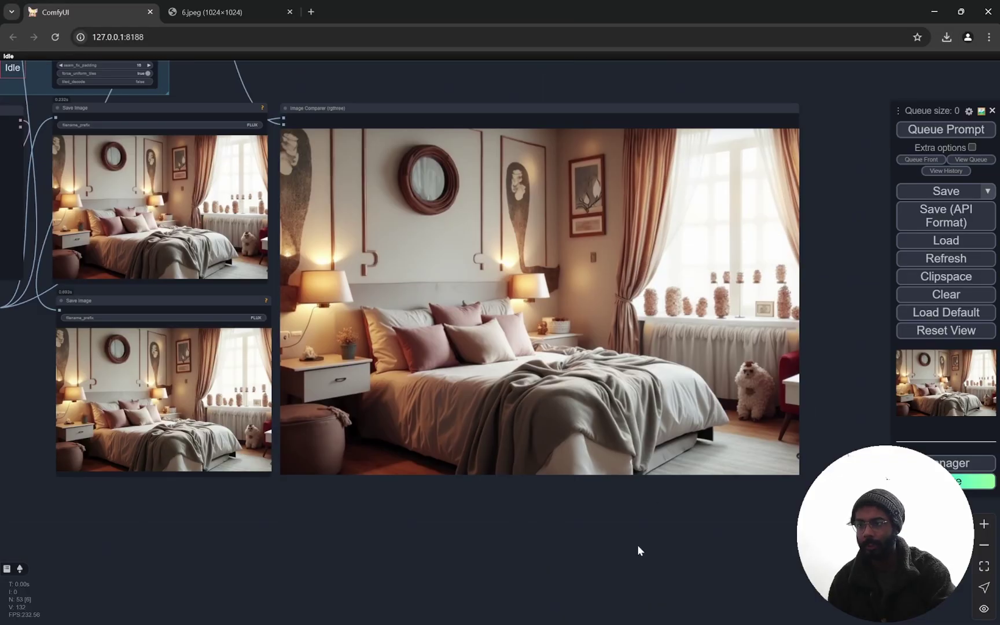
scroll(639, 547, down, 8)
drag(404, 524, 501, 457)
- Inspect the blurred bedroom input picture in the Load Image node up close, along with the neighbouring prompt and Resize Image nodes
scroll(449, 383, up, 10)
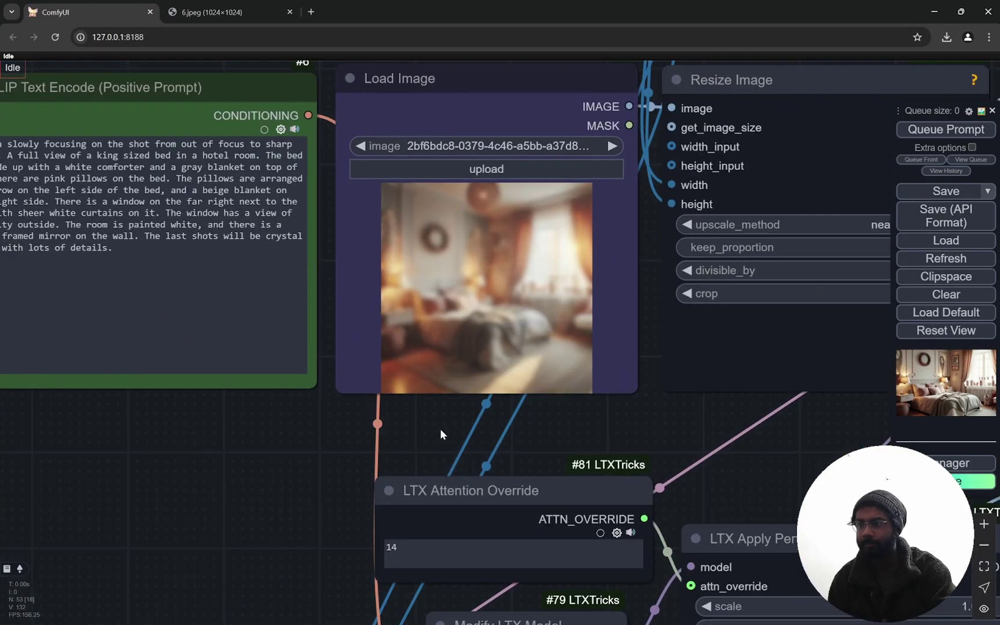
scroll(440, 428, up, 5)
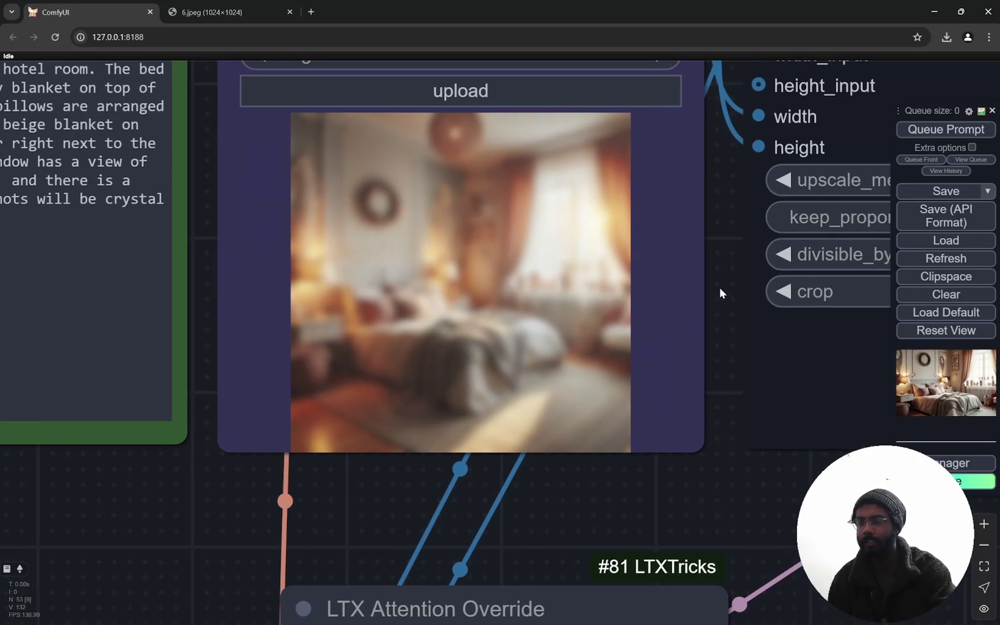
scroll(721, 289, up, 2)
drag(724, 286, 714, 375)
scroll(714, 376, up, 6)
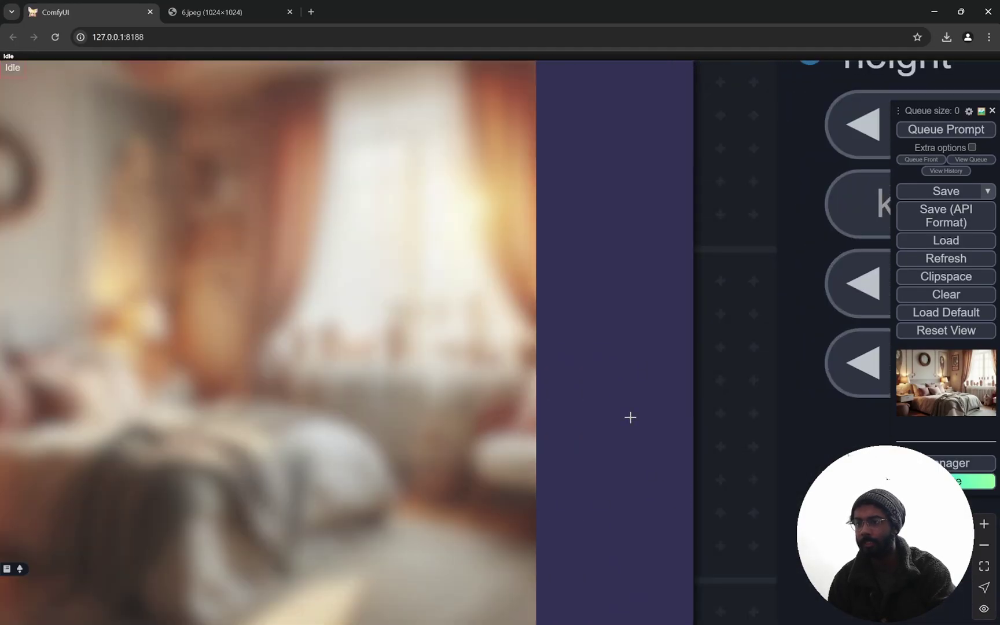
scroll(503, 458, down, 4)
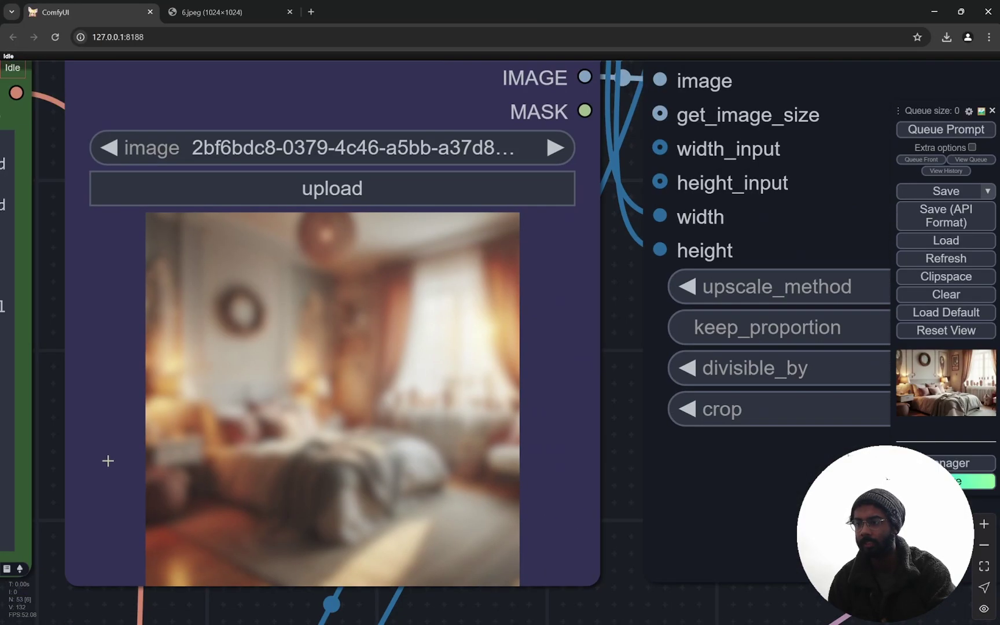
scroll(109, 462, up, 5)
scroll(109, 462, down, 10)
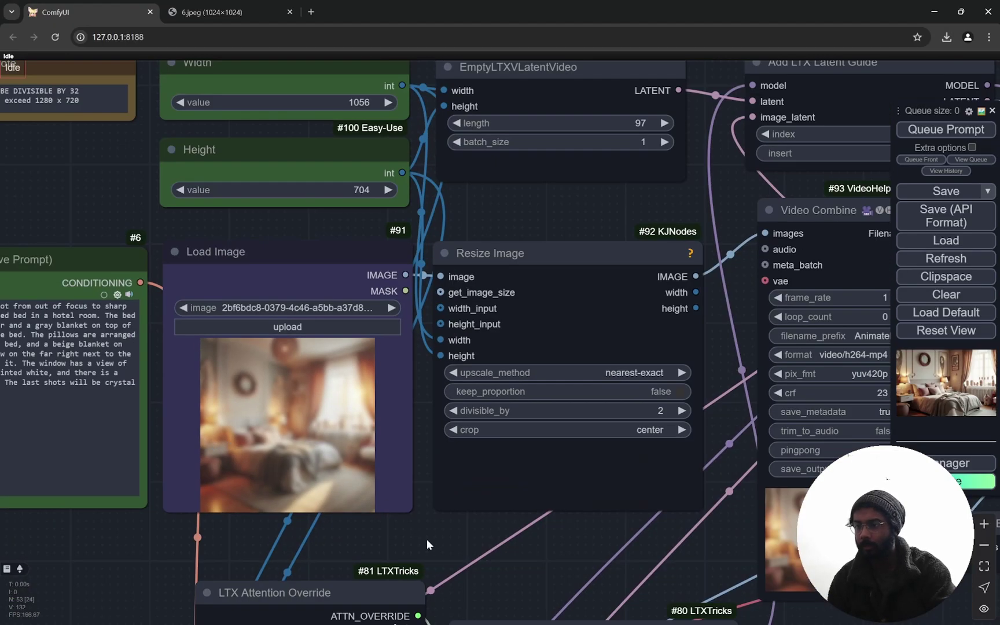
drag(428, 538, 510, 453)
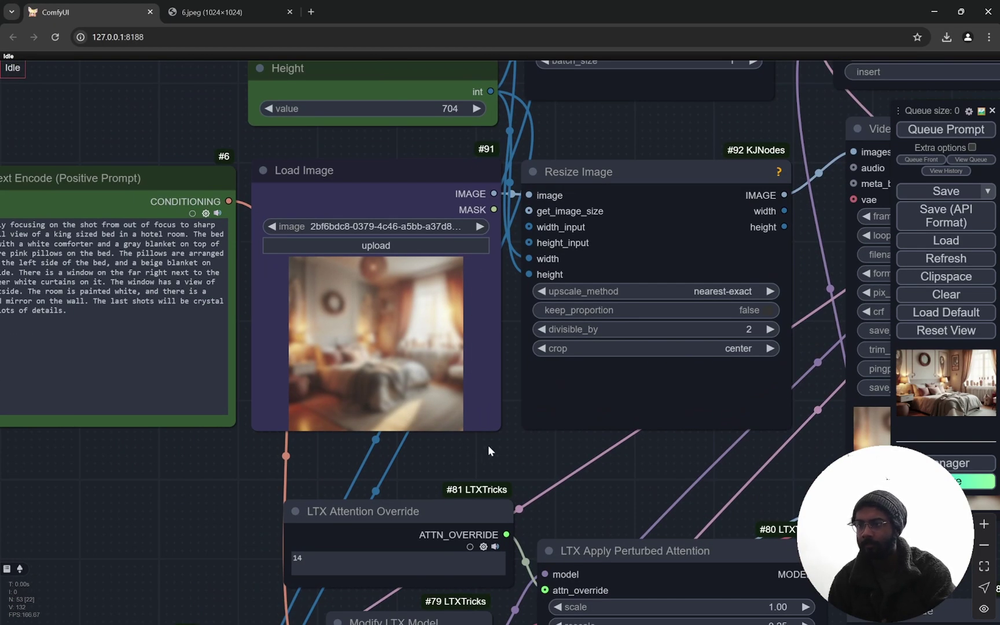
scroll(373, 355, up, 10)
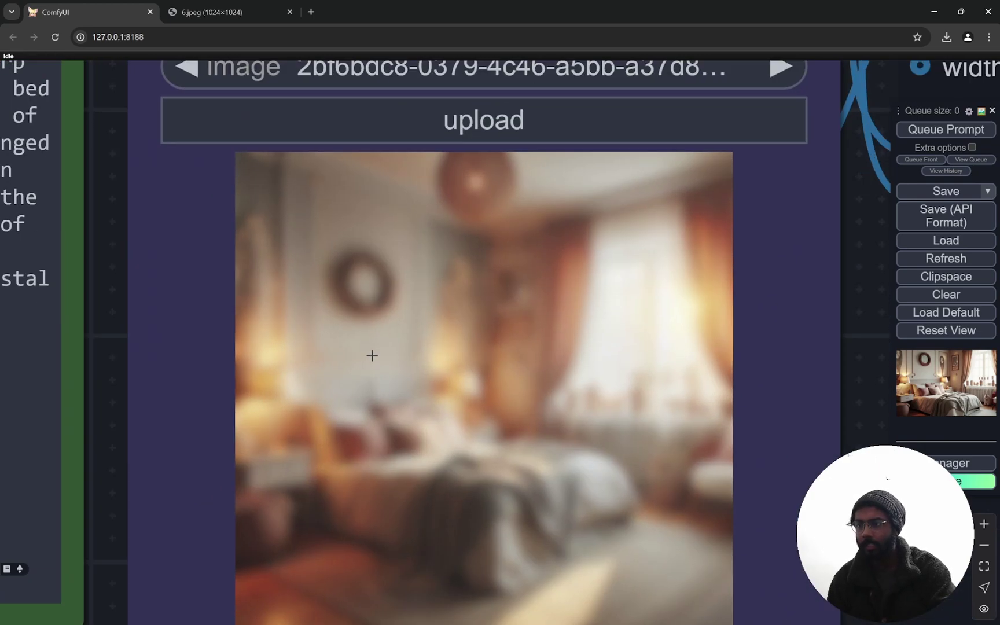
scroll(380, 356, down, 5)
scroll(422, 403, up, 6)
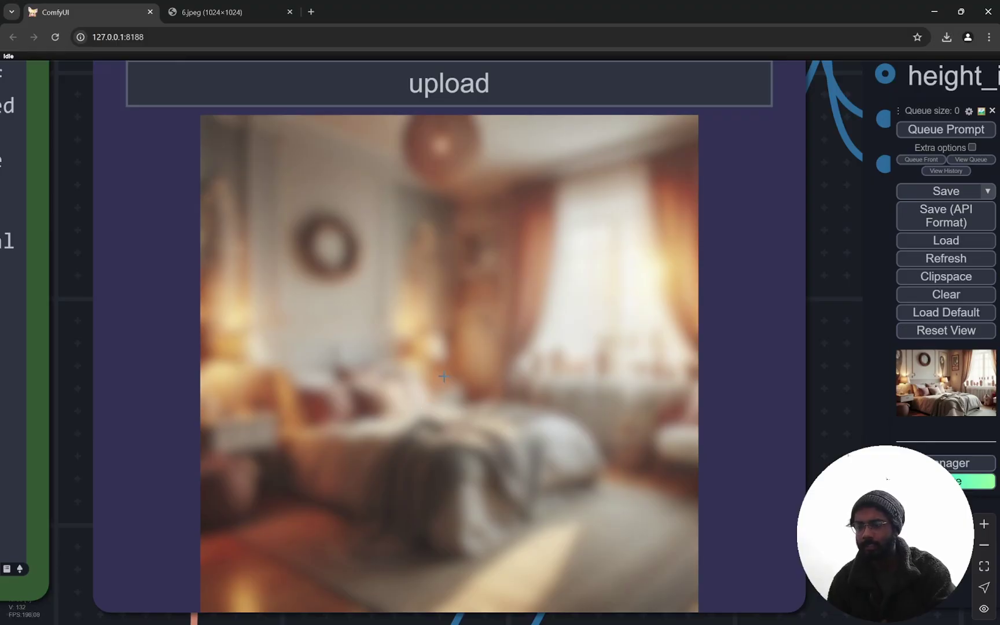
scroll(480, 373, down, 10)
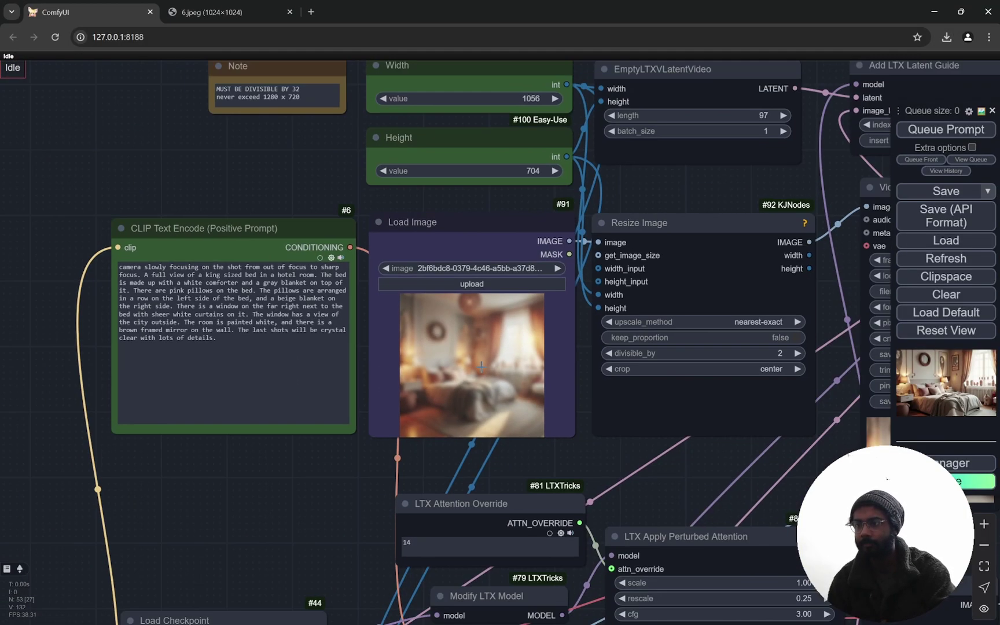
scroll(565, 452, up, 7)
scroll(343, 311, up, 5)
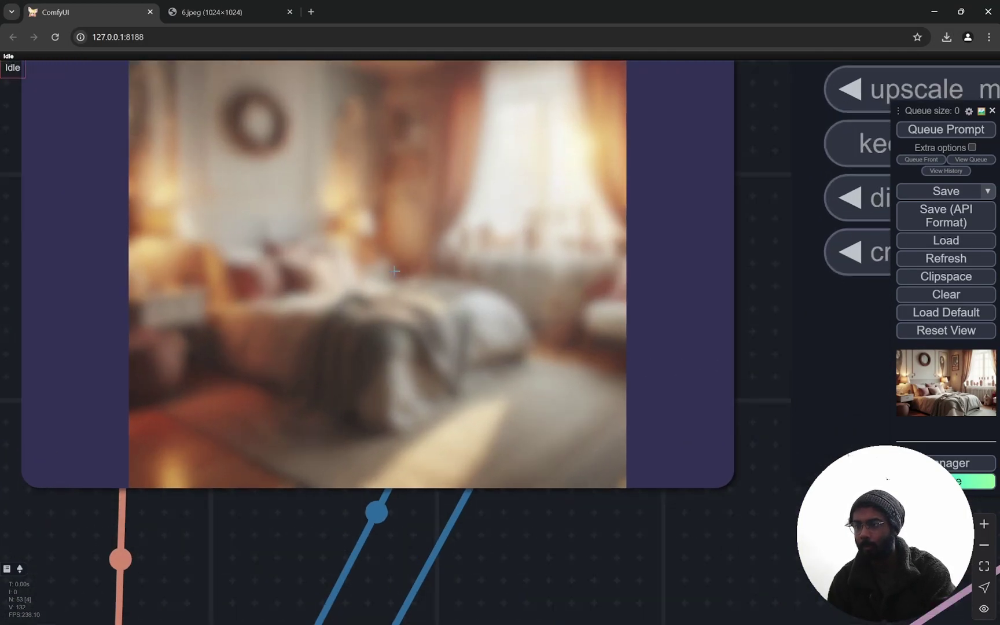
scroll(416, 358, down, 20)
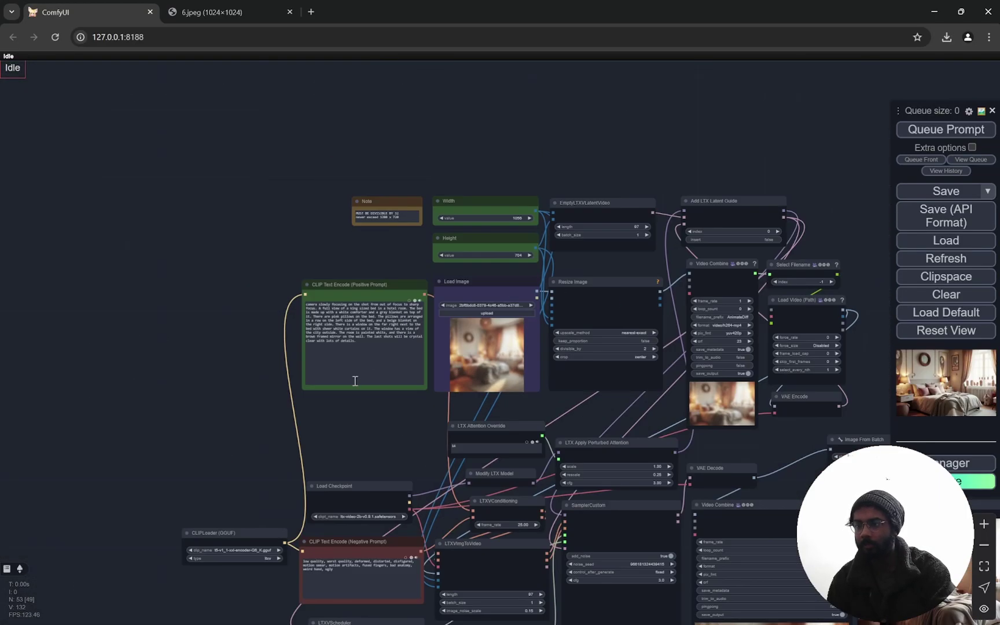
- Review the LTX video output and its Preview Image frame, plus the Flux refinement nodes leading to the saved images
scroll(356, 381, down, 4)
drag(386, 429, 129, 195)
scroll(129, 194, down, 5)
scroll(427, 346, up, 6)
scroll(449, 341, up, 4)
scroll(453, 343, down, 5)
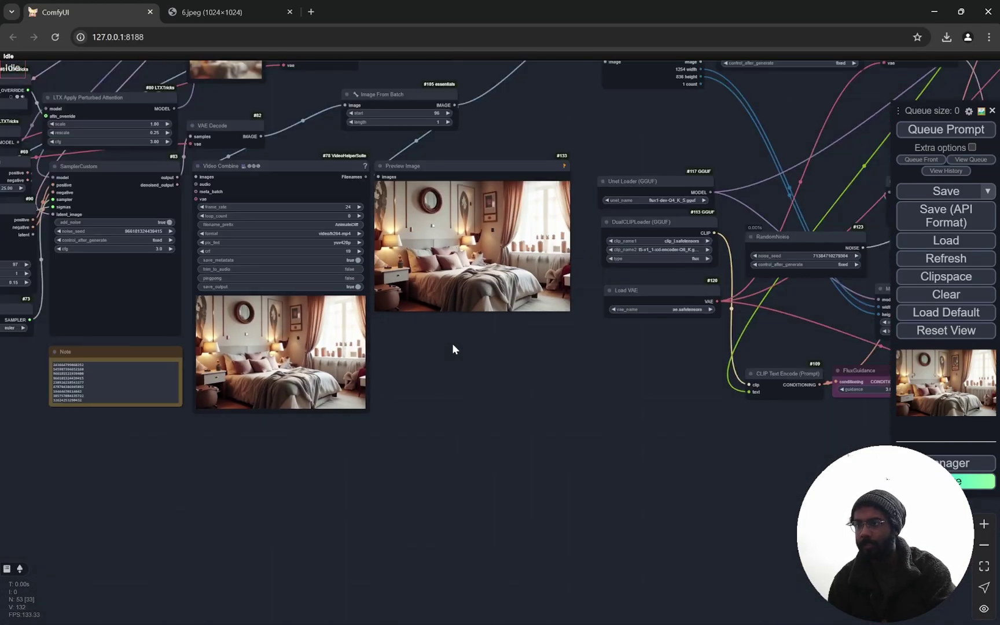
drag(453, 344, 621, 451)
scroll(316, 301, up, 6)
scroll(313, 298, down, 14)
drag(718, 438, 318, 402)
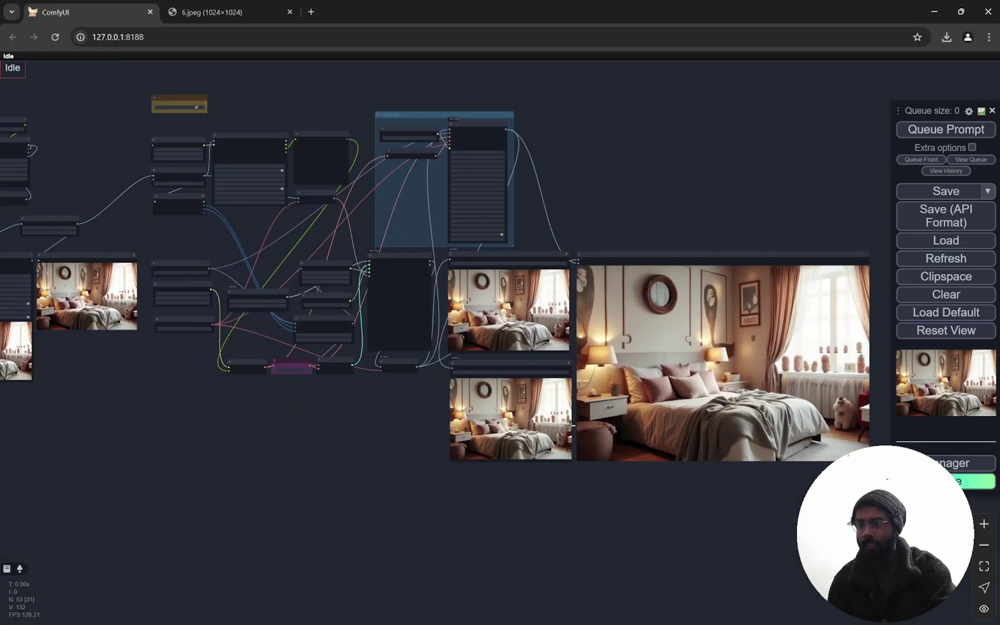
scroll(458, 440, down, 6)
scroll(349, 283, up, 6)
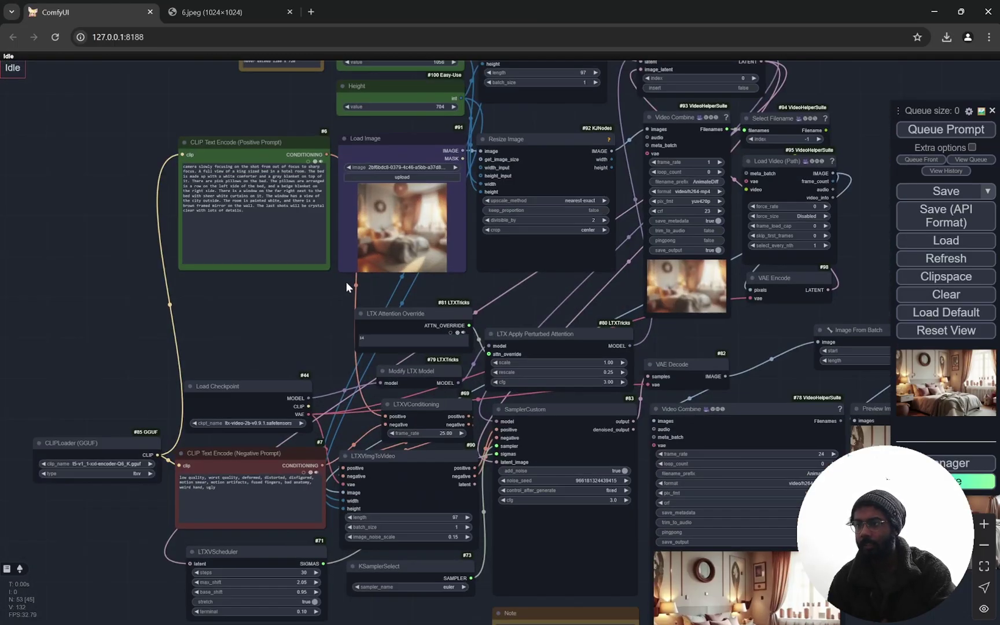
- Review the Width, Height, Load Image and Resize Image nodes at the start of the LTX video section
scroll(346, 282, up, 9)
scroll(263, 328, down, 6)
drag(257, 334, 252, 441)
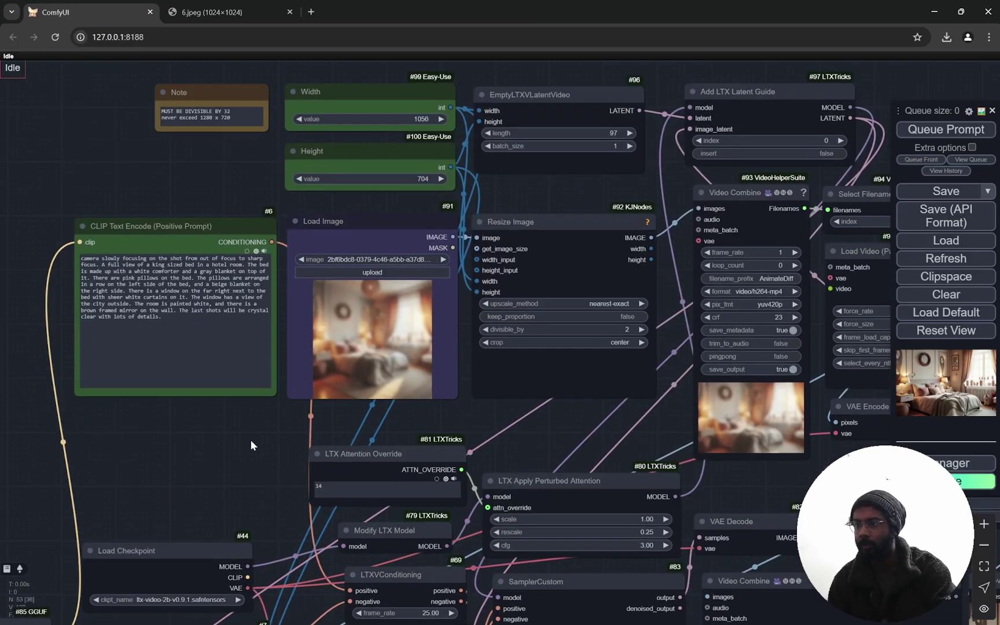
scroll(385, 198, up, 3)
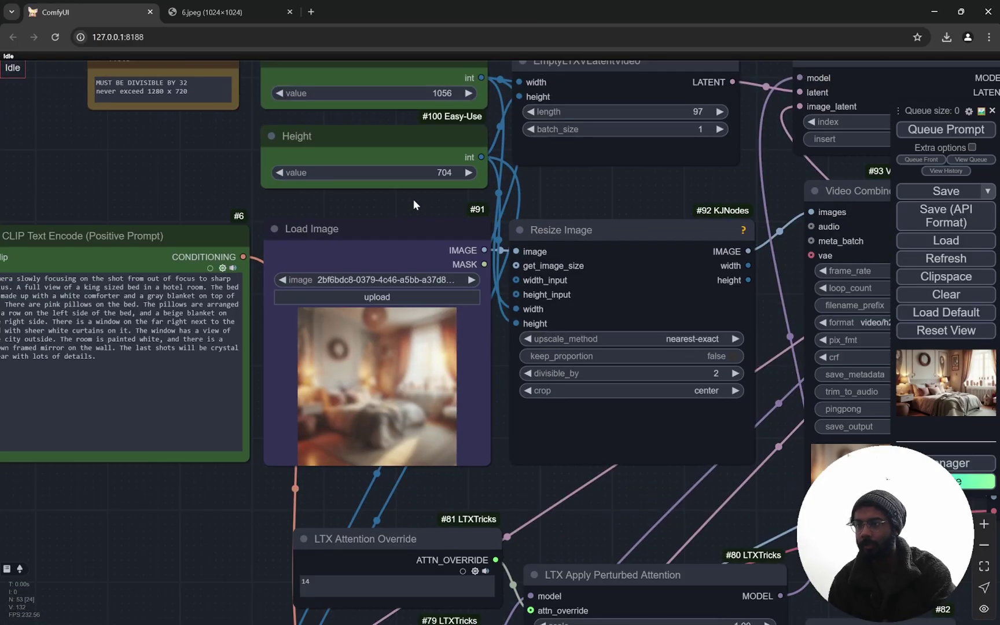
scroll(555, 184, down, 5)
scroll(318, 403, down, 2)
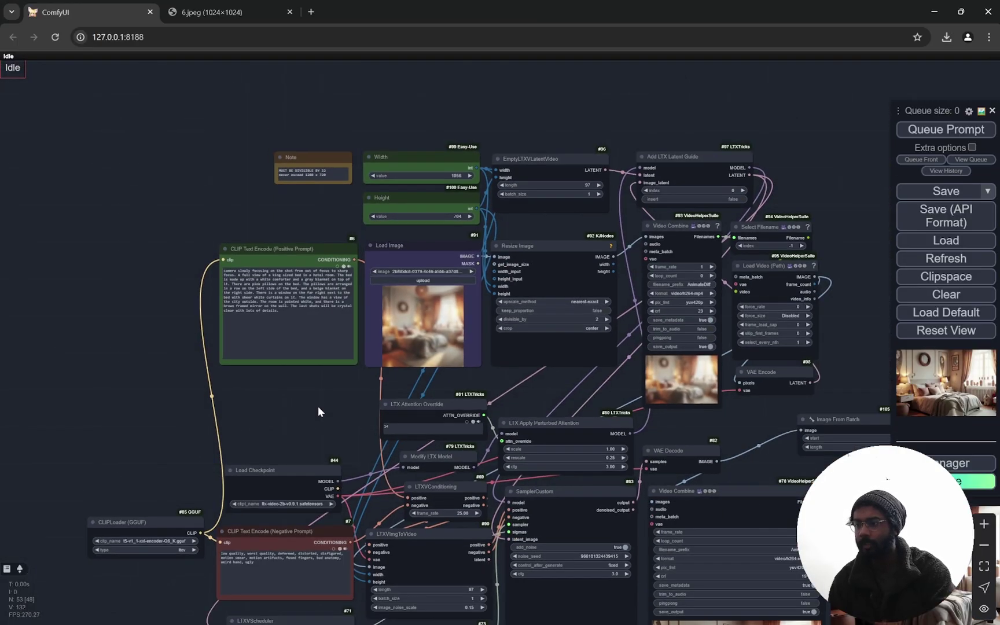
- Examine the Florence2 captioning and Flux nodes, and the Load Upscale Model node in the 4x Upscaler group
drag(318, 405, 210, 165)
drag(805, 453, 308, 502)
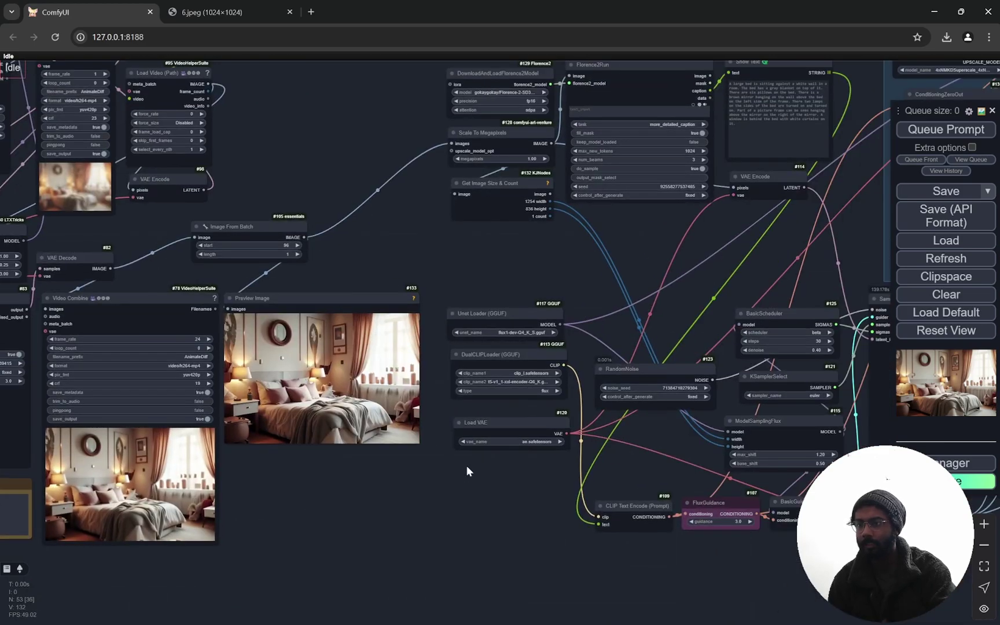
scroll(466, 466, up, 6)
scroll(442, 444, down, 5)
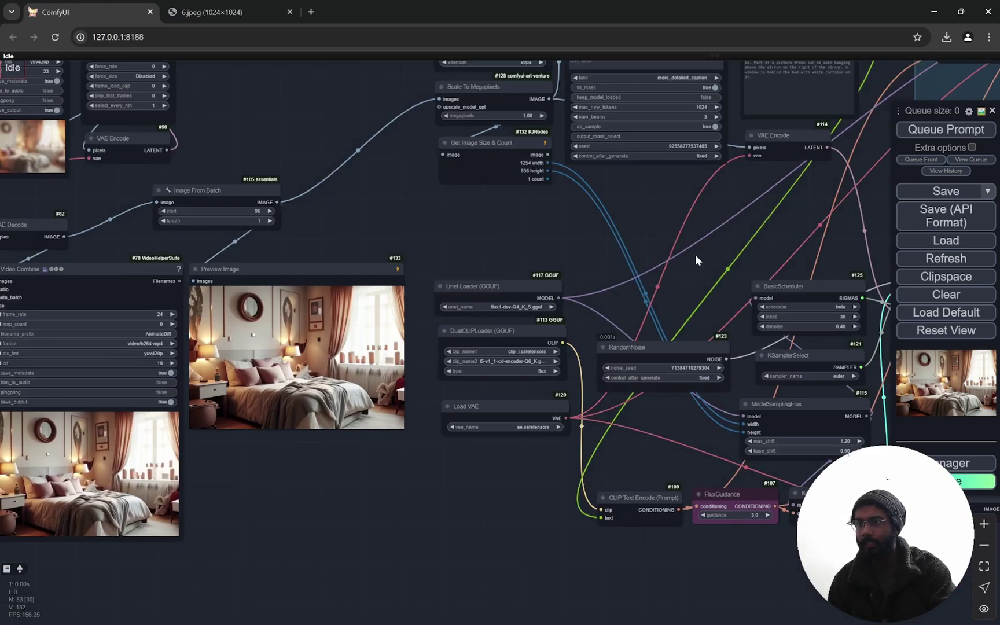
drag(696, 256, 405, 558)
scroll(770, 375, up, 6)
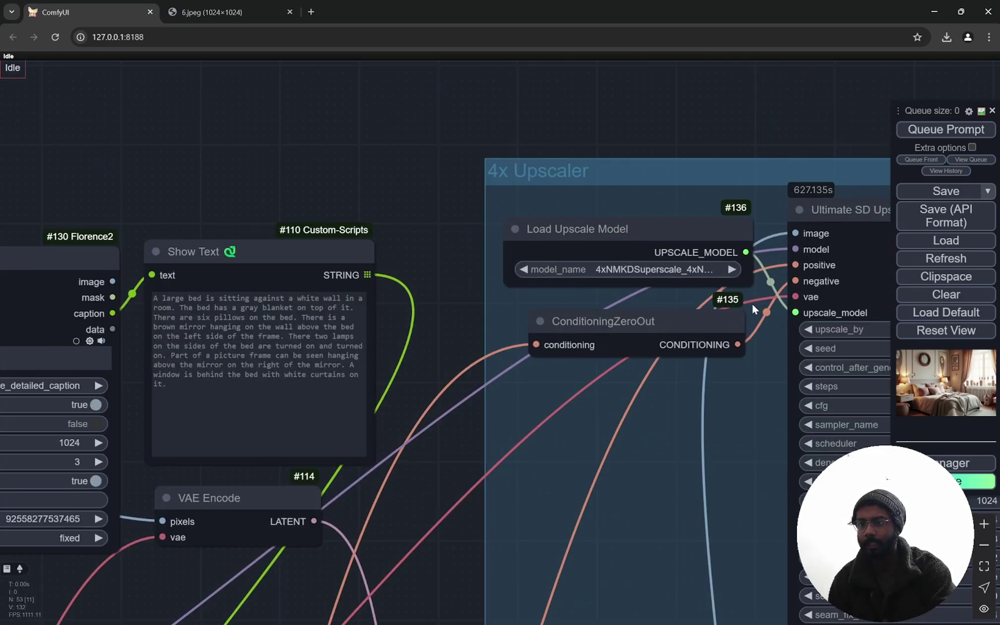
scroll(570, 274, up, 2)
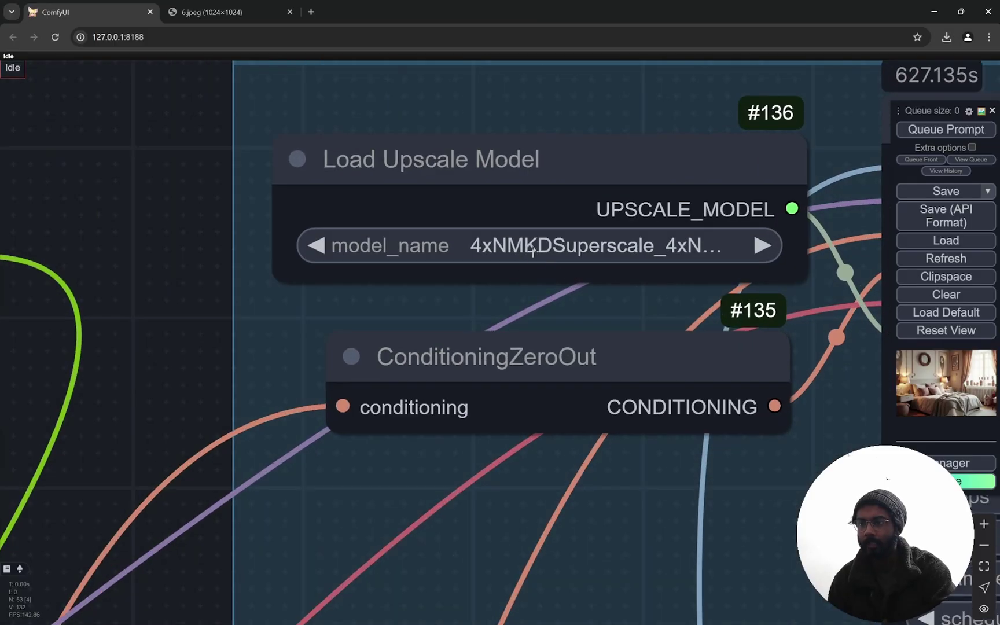
scroll(671, 248, down, 12)
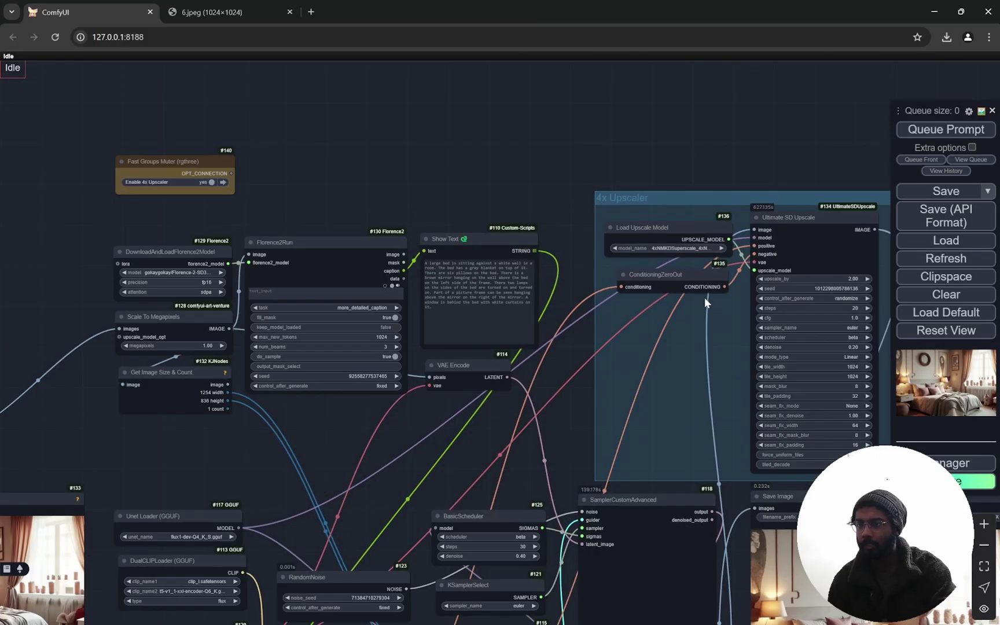
scroll(704, 297, up, 9)
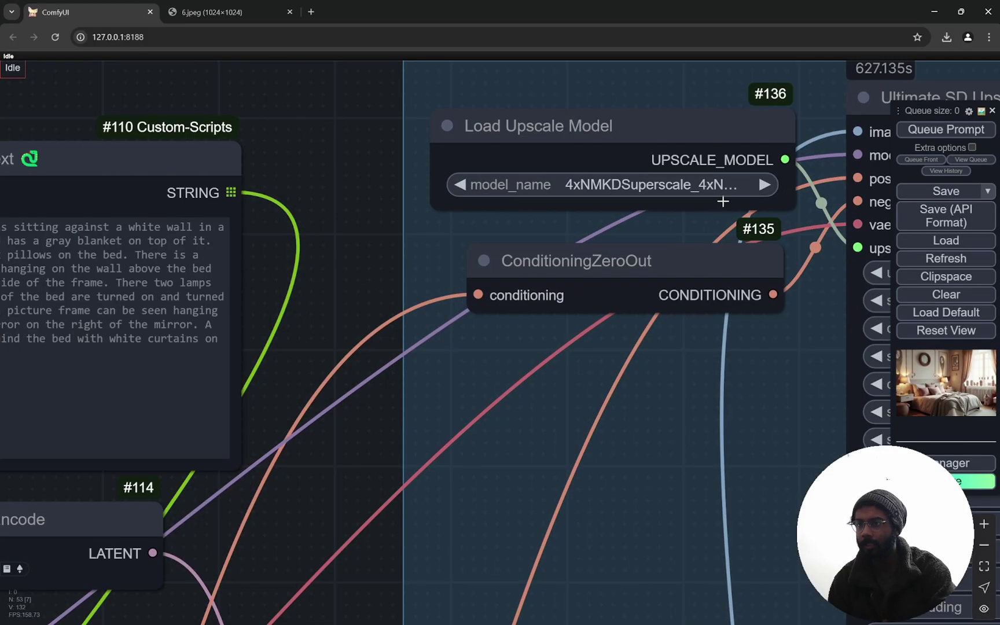
scroll(732, 240, down, 12)
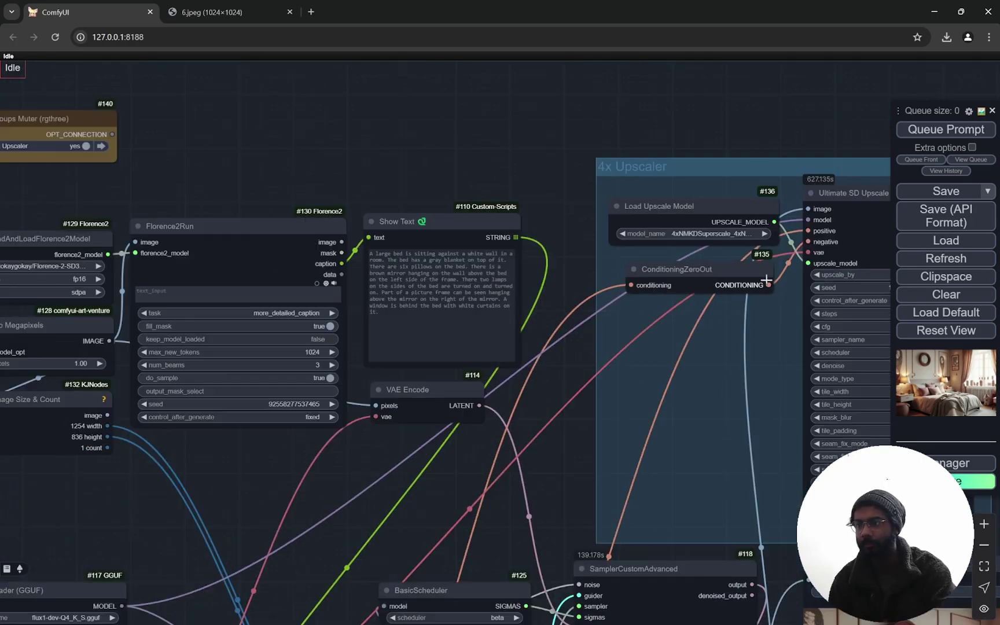
scroll(191, 457, up, 10)
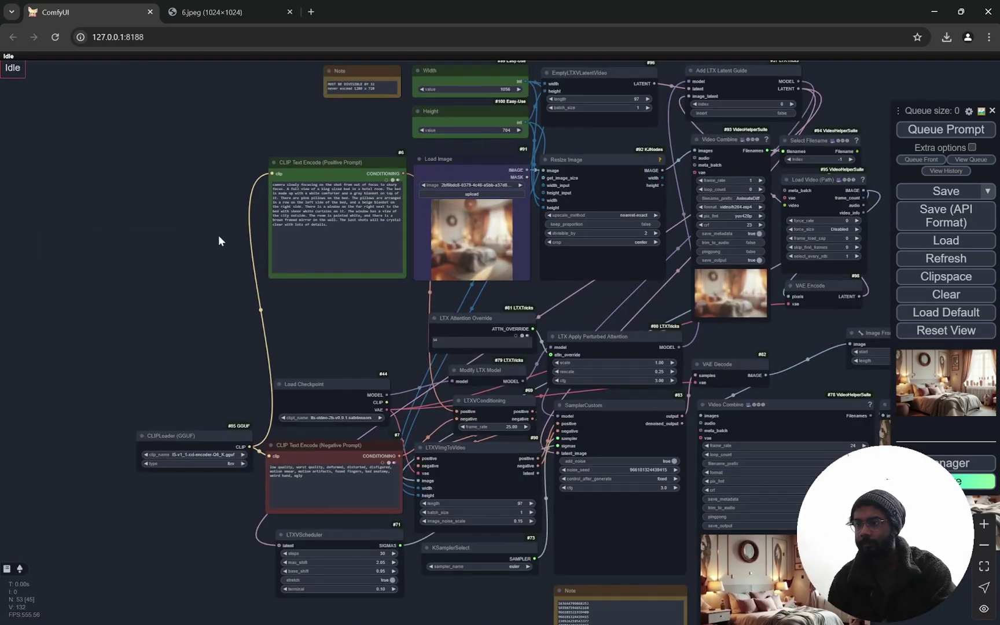
- Read the positive prompt in the CLIP Text Encode node and compare it with the blurred input picture beside it
scroll(218, 235, up, 9)
drag(250, 199, 161, 277)
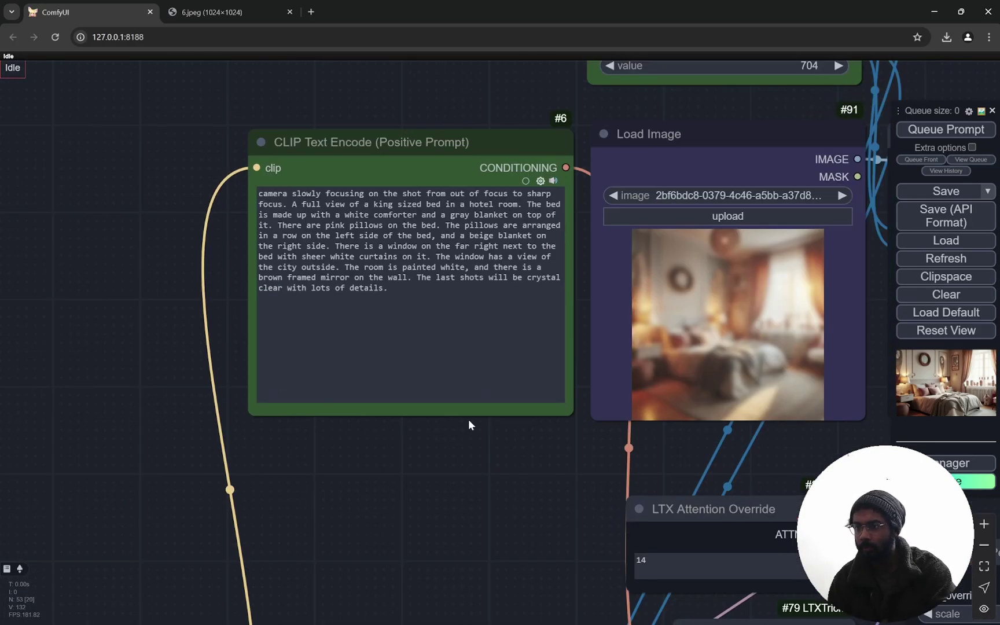
scroll(529, 439, up, 3)
drag(554, 447, 329, 457)
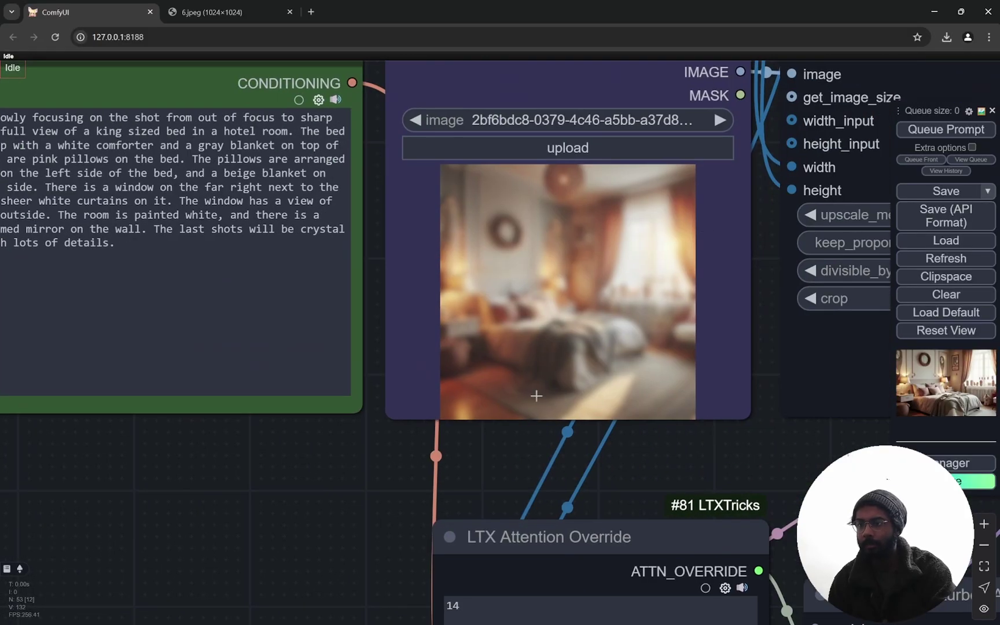
scroll(677, 377, up, 3)
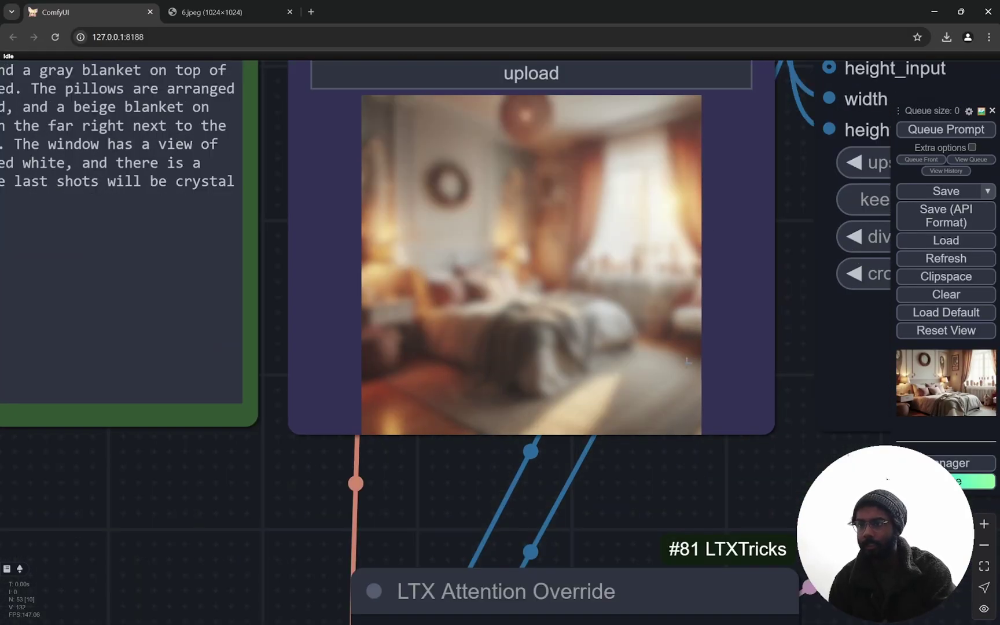
scroll(435, 443, down, 10)
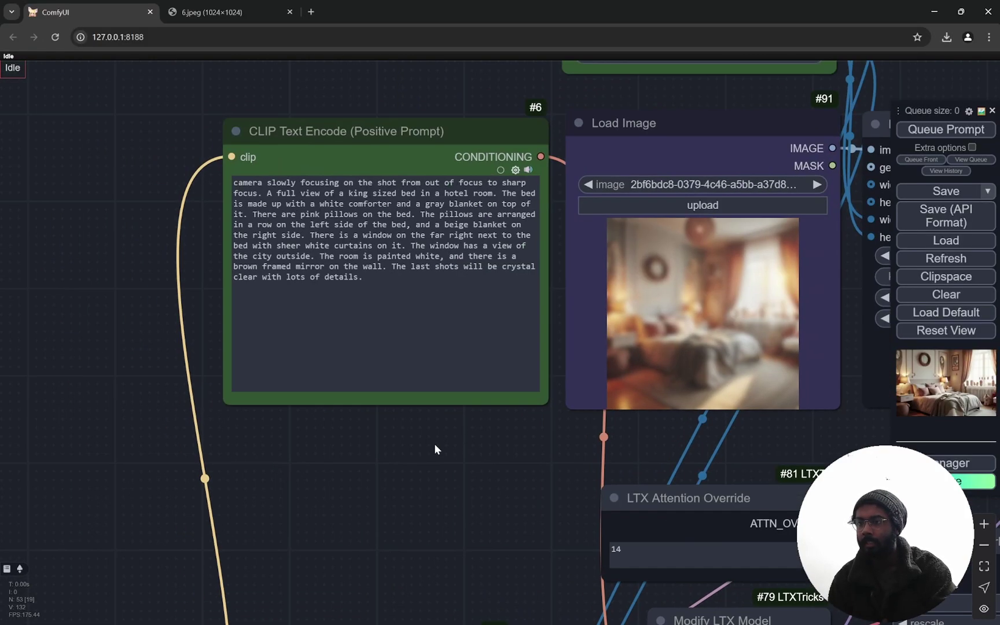
scroll(419, 427, up, 5)
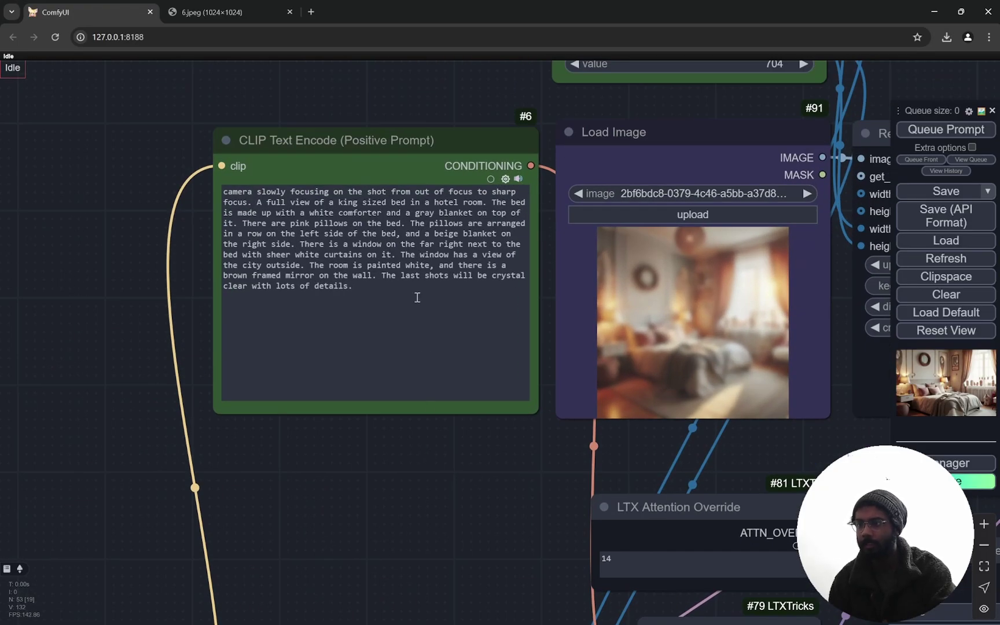
- Compare the blurred bedroom picture in the Load Image node with the sharp original 6.jpeg open in the other browser page
drag(407, 296, 388, 225)
click(451, 481)
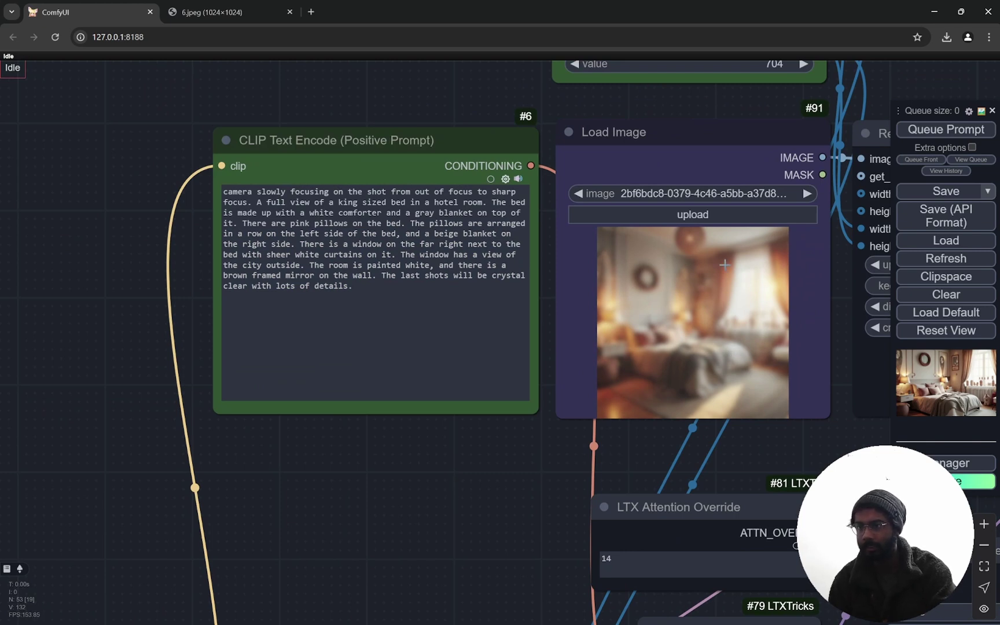
key(ctrl+Tab)
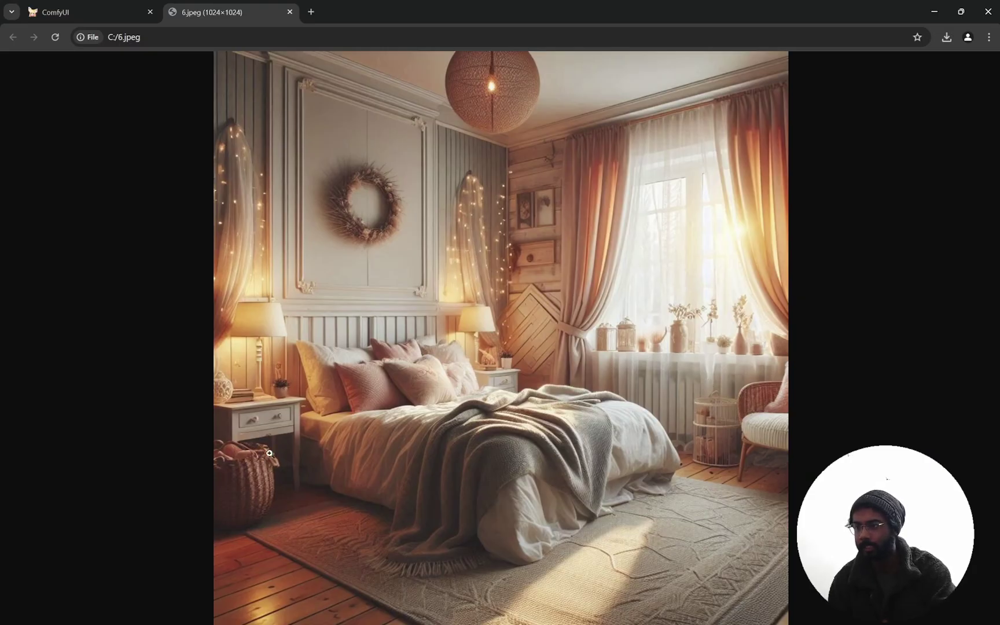
click(104, 17)
scroll(469, 480, down, 5)
scroll(640, 396, up, 4)
scroll(672, 380, up, 10)
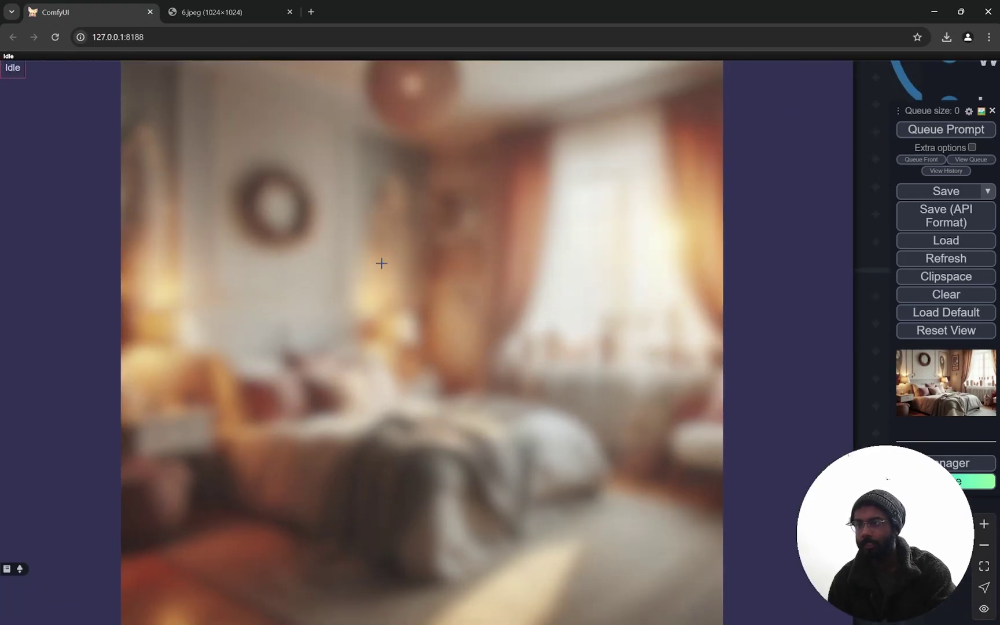
click(206, 8)
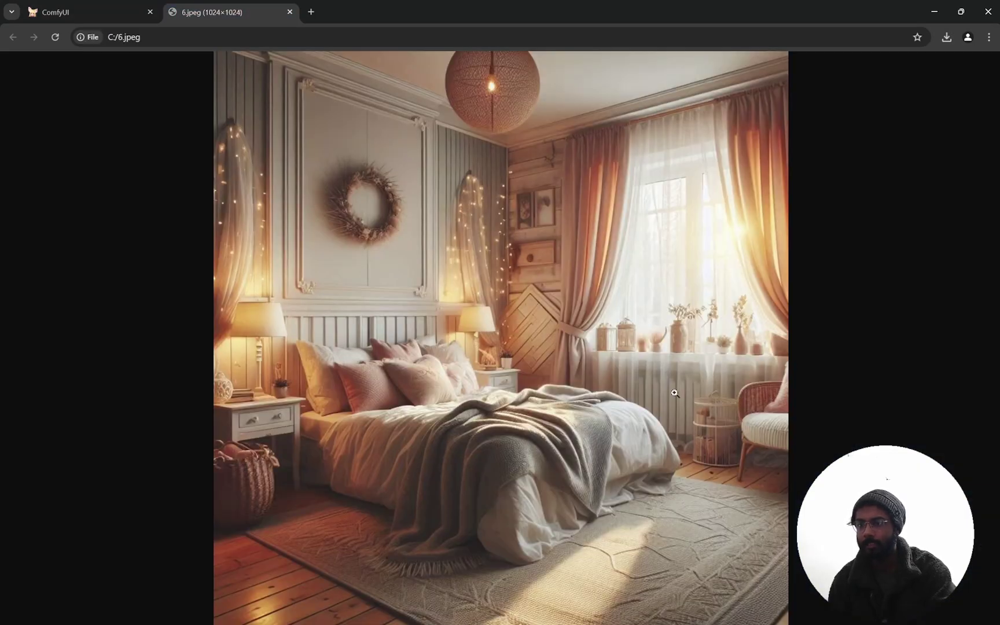
click(110, 10)
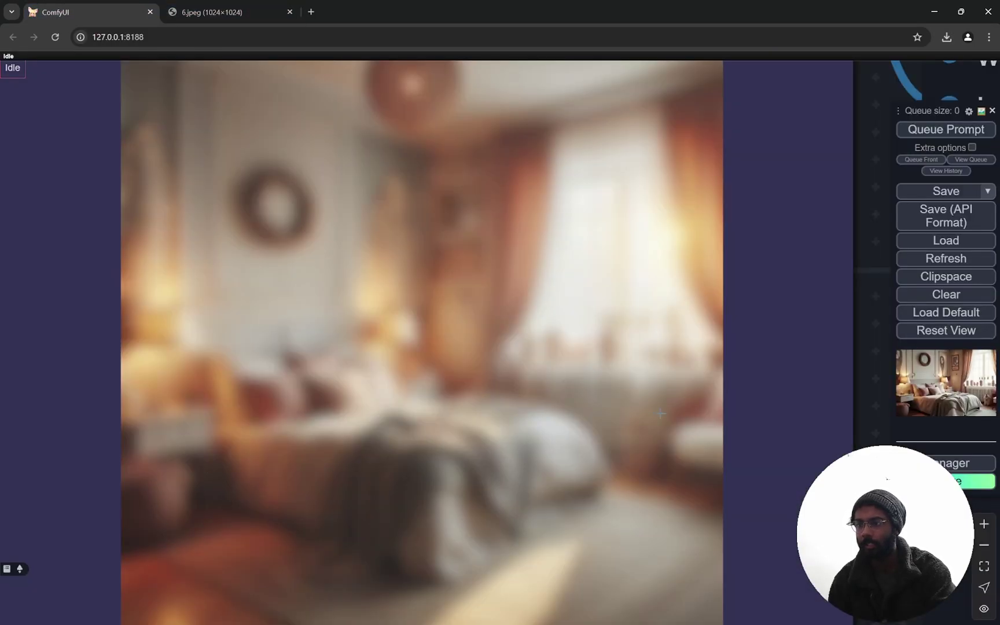
scroll(671, 420, up, 3)
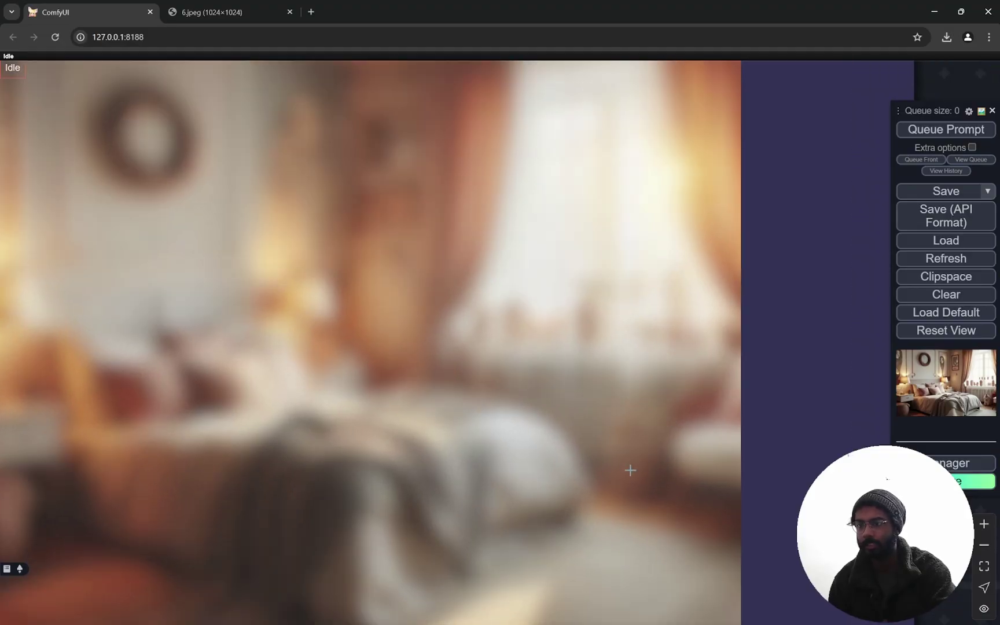
- Read the positive prompt, highlighting the camera focusing phrase and the room description from "A full view" to "lots of details"
scroll(637, 468, down, 6)
scroll(80, 267, up, 1)
scroll(117, 278, down, 6)
scroll(159, 318, up, 10)
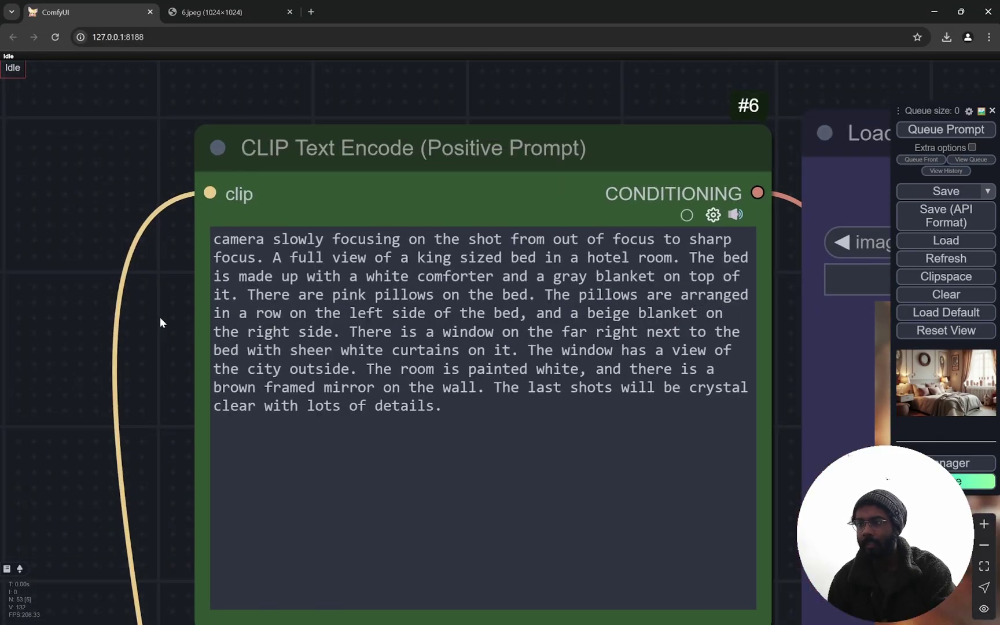
scroll(159, 318, up, 1)
drag(290, 223, 544, 223)
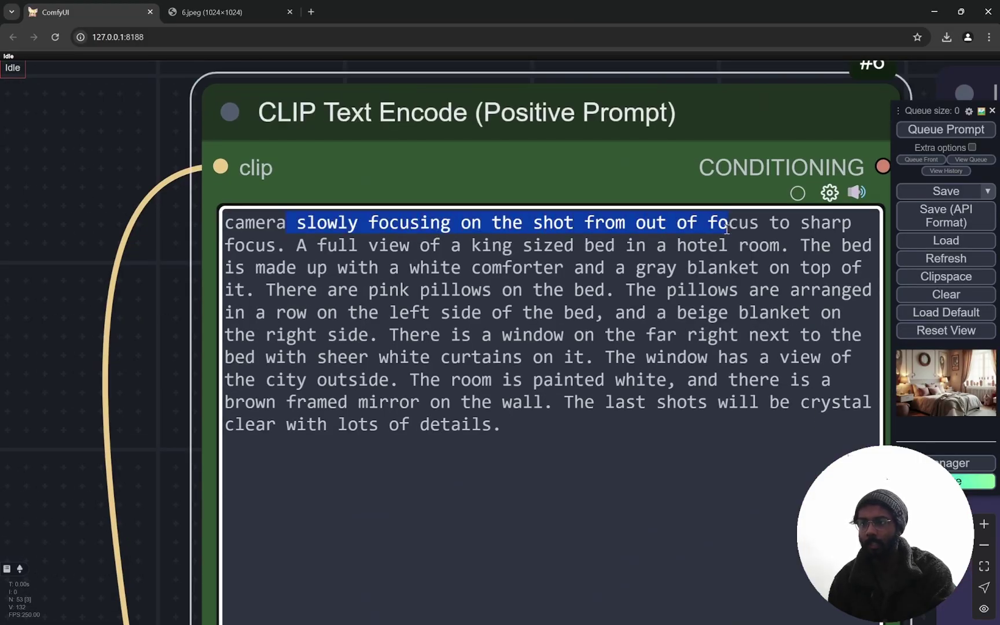
click(307, 245)
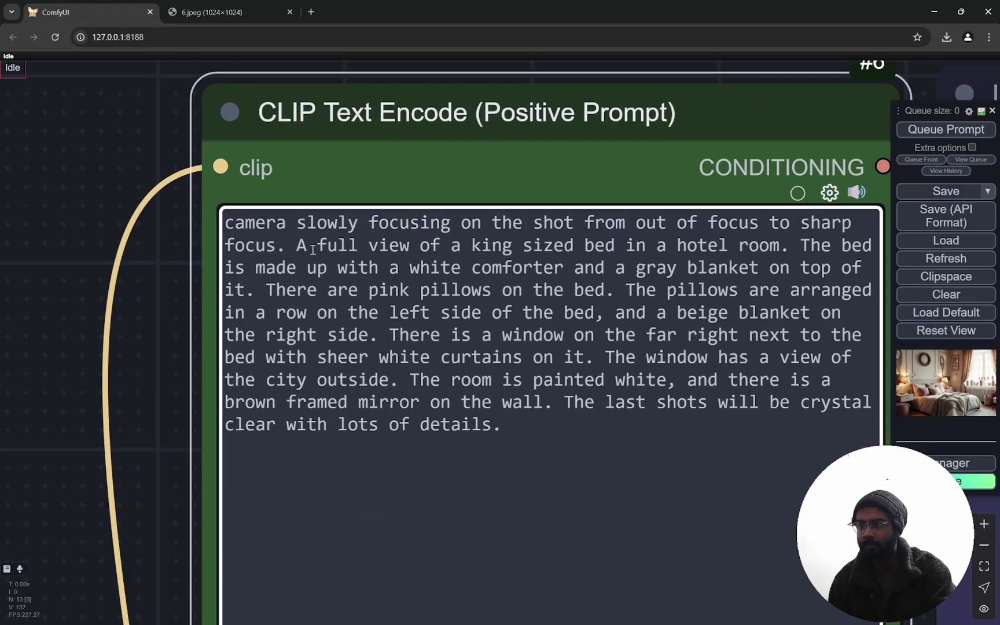
drag(296, 246, 432, 247)
drag(289, 245, 550, 422)
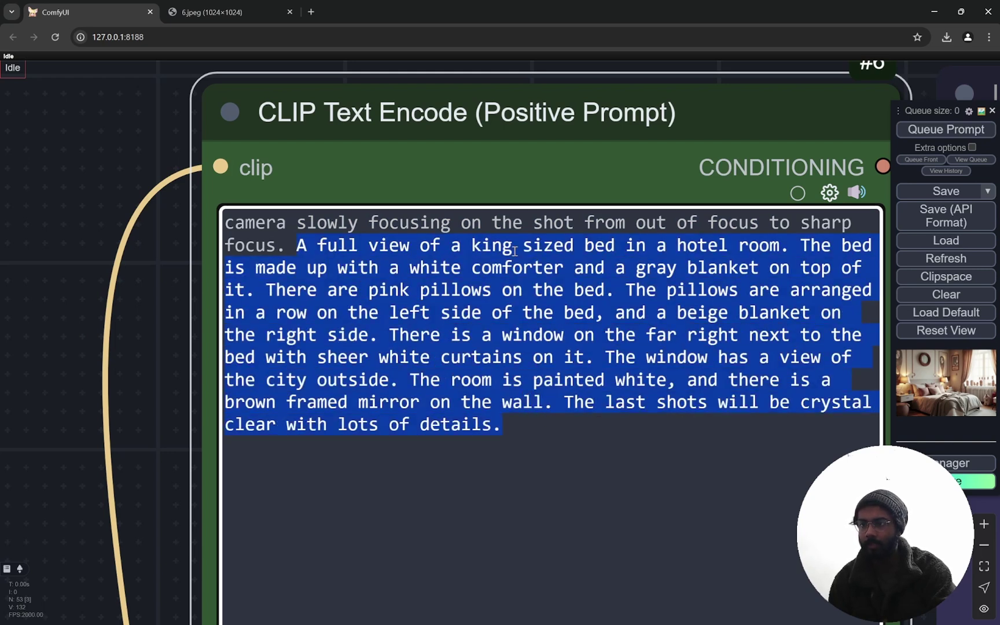
click(566, 425)
scroll(128, 322, down, 12)
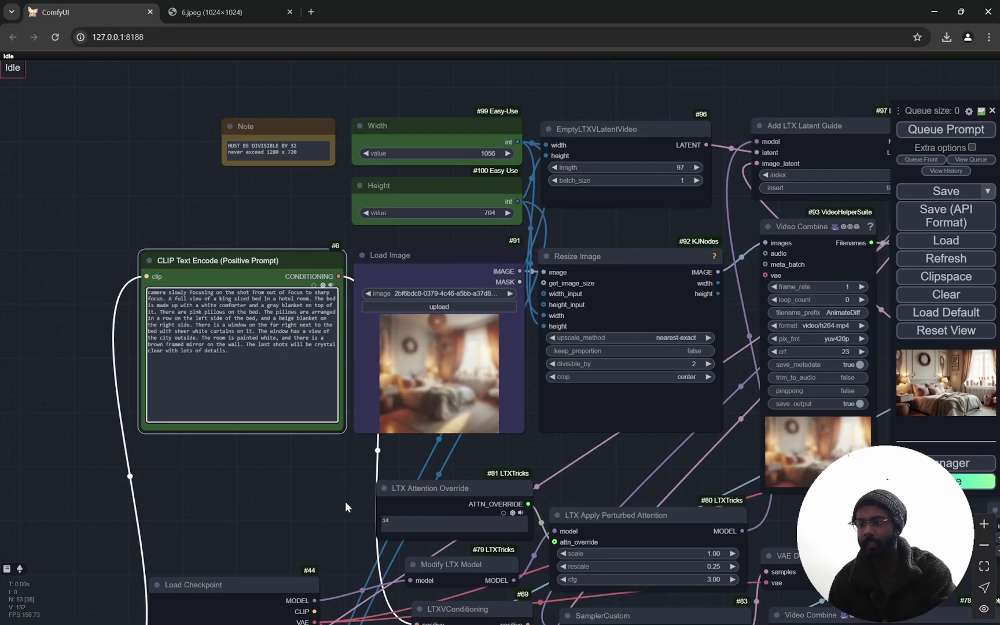
- Examine the CLIPLoader (GGUF) and Load Checkpoint nodes that supply the LTX video section
scroll(257, 481, down, 2)
scroll(555, 494, up, 3)
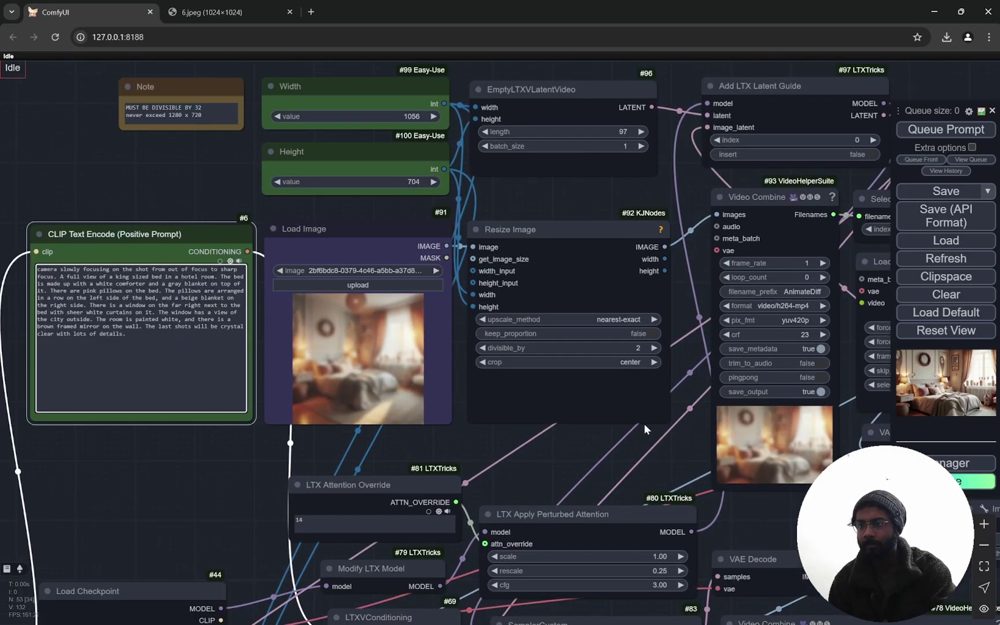
drag(637, 427, 554, 199)
scroll(497, 445, down, 2)
scroll(458, 557, down, 5)
scroll(457, 557, left, 5)
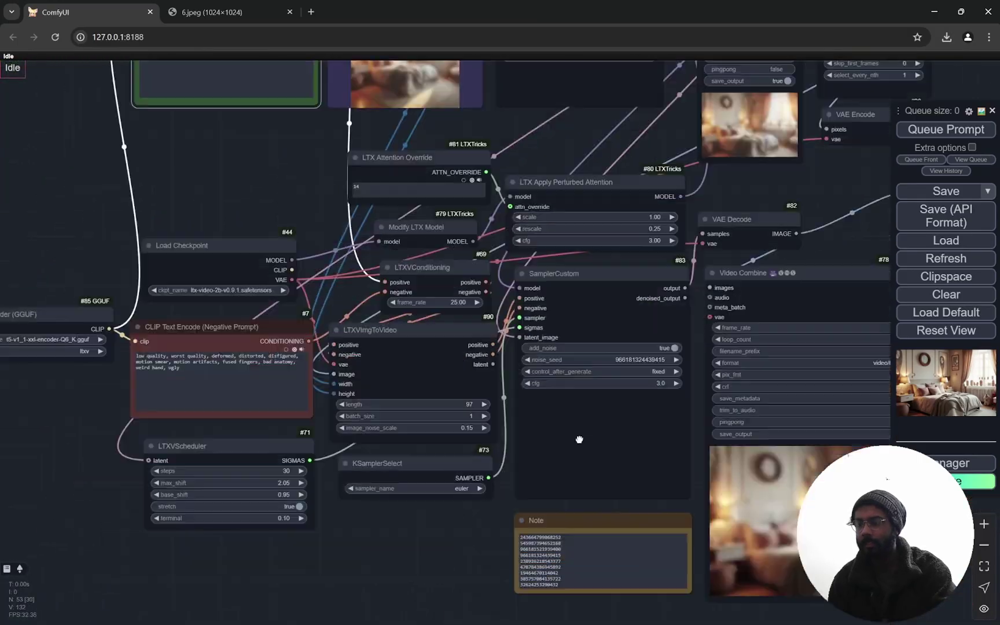
scroll(585, 552, up, 2)
scroll(258, 414, up, 4)
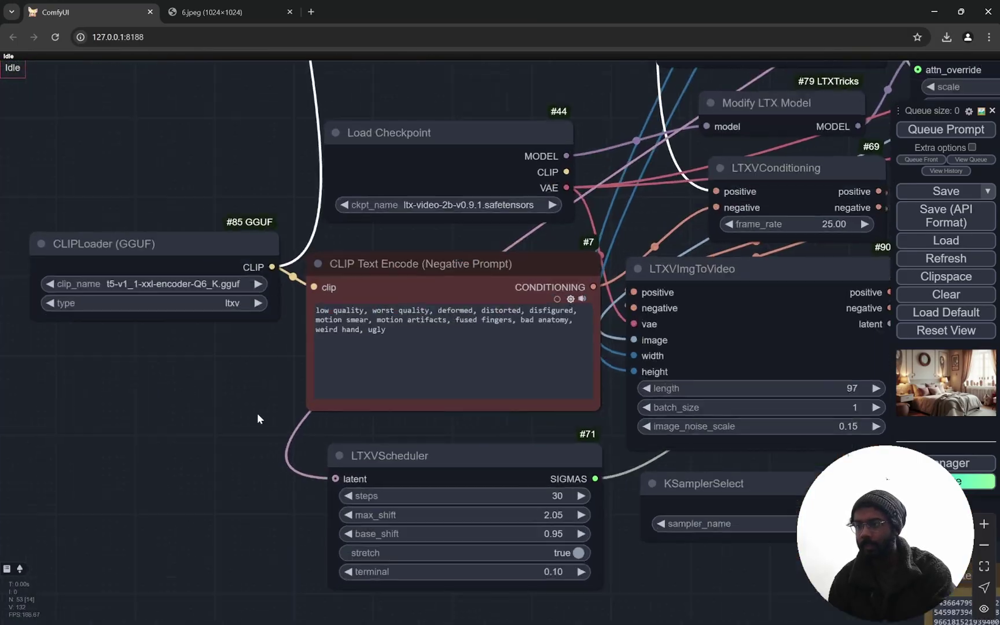
drag(164, 363, 324, 479)
scroll(323, 478, down, 2)
scroll(330, 481, up, 3)
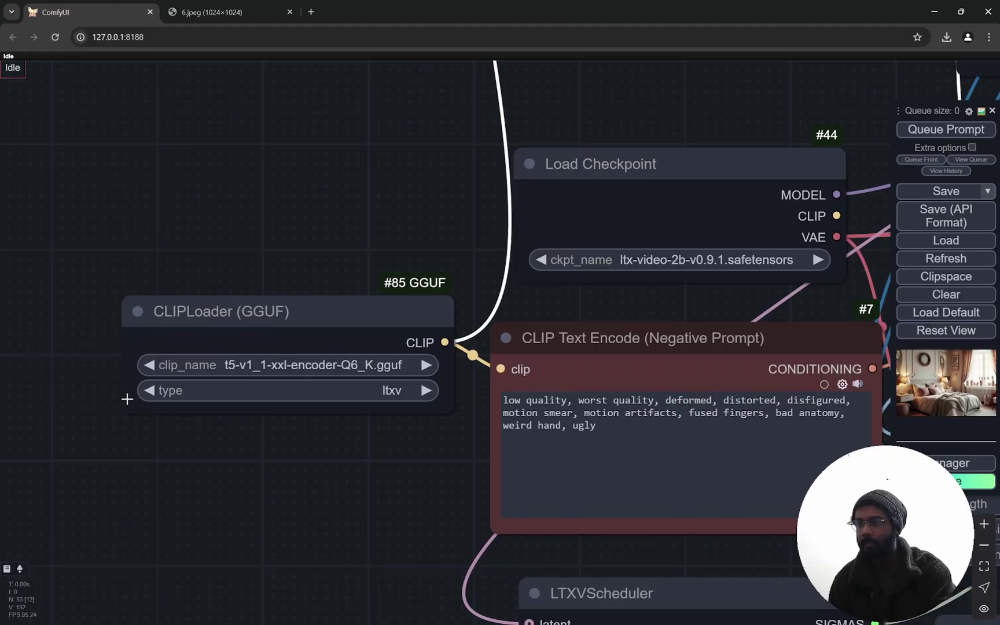
scroll(98, 427, down, 5)
scroll(486, 492, up, 3)
- Look over the LTXVScheduler, KSamplerSelect and SamplerCustom nodes and follow them to the Video Combine and Preview Image outputs
drag(486, 492, 345, 440)
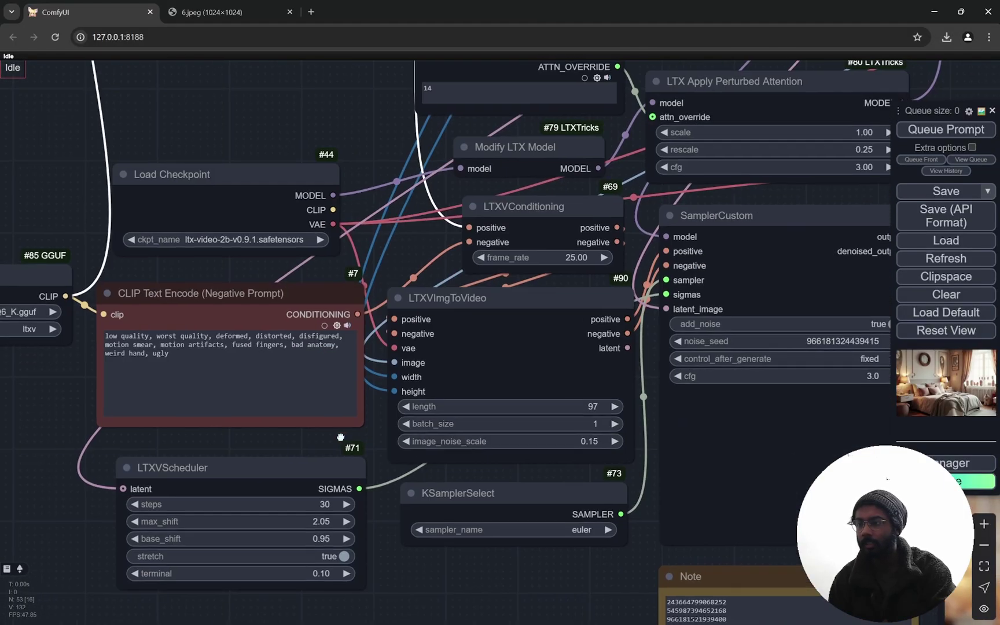
scroll(346, 444, down, 4)
scroll(480, 530, up, 4)
drag(479, 529, 399, 539)
scroll(390, 534, down, 6)
scroll(416, 540, down, 2)
drag(799, 556, 665, 469)
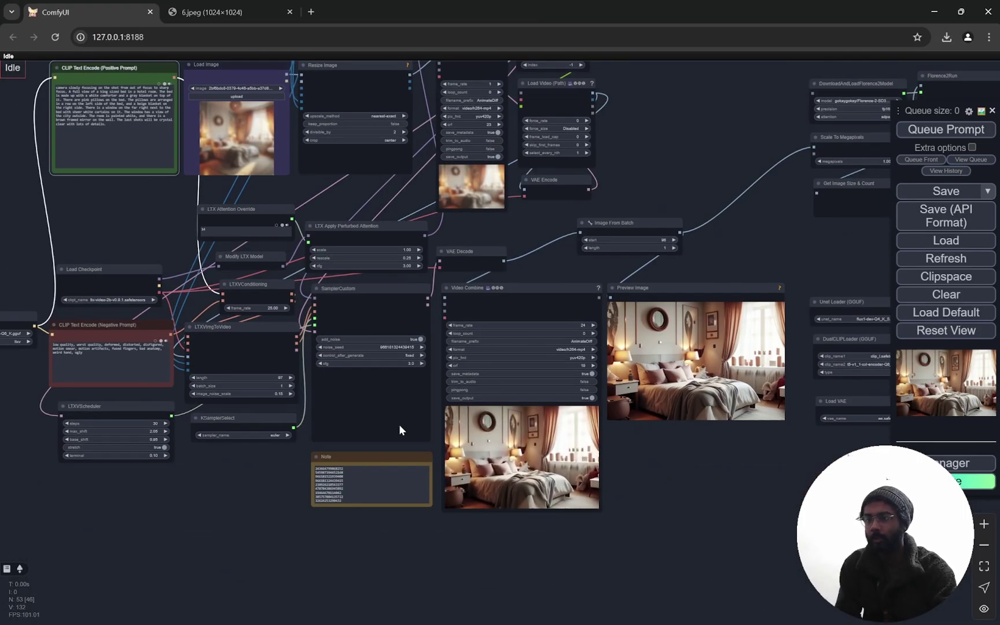
- Read the negative prompt in the CLIP Text Encode node beside the CLIPLoader (GGUF)
scroll(221, 390, up, 2)
scroll(220, 390, up, 3)
drag(206, 475, 533, 482)
scroll(194, 367, up, 4)
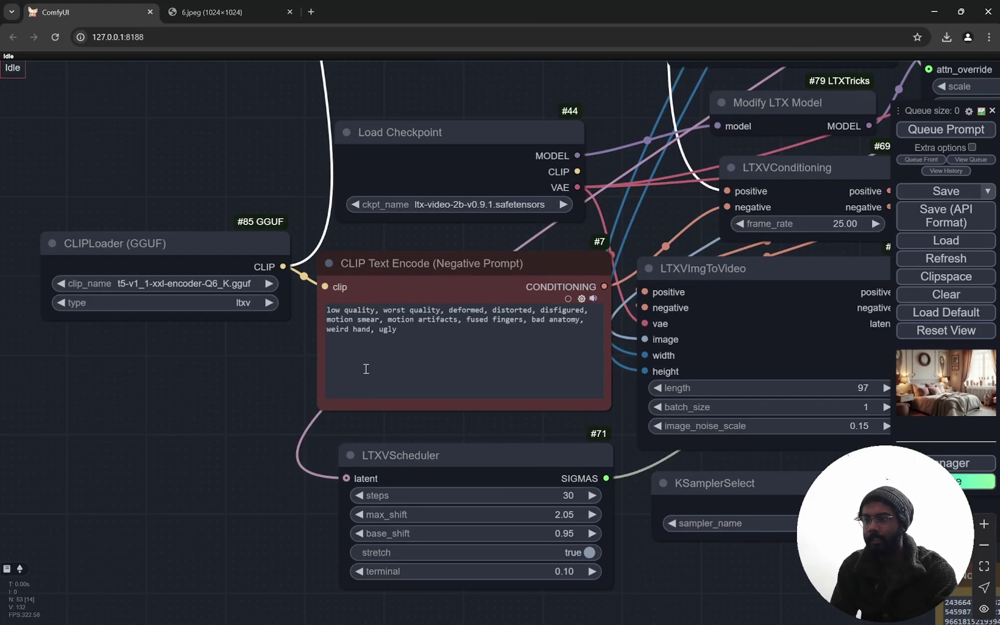
scroll(299, 368, up, 5)
scroll(307, 342, right, 3)
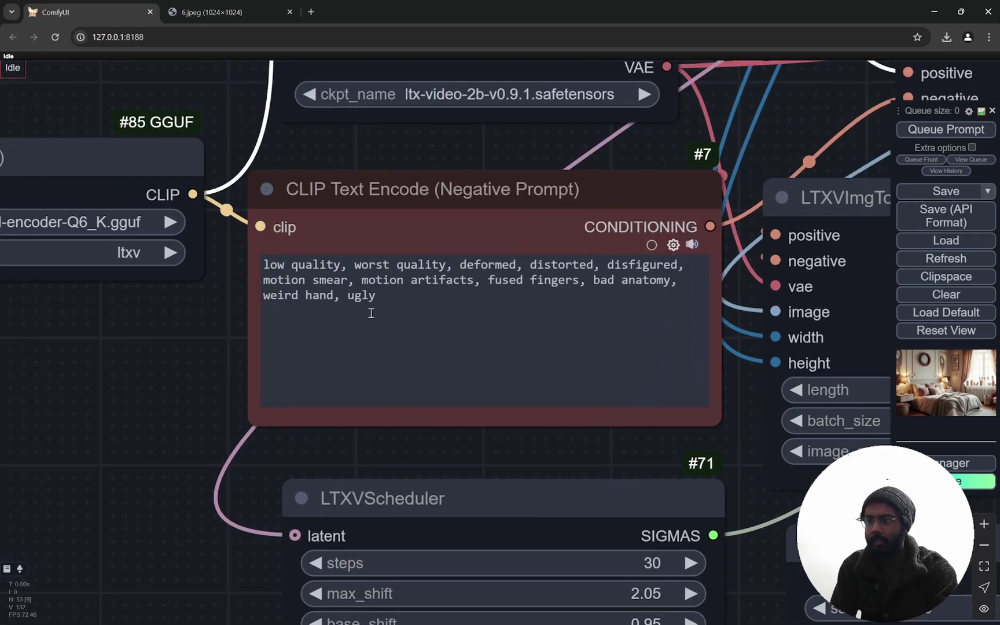
click(343, 624)
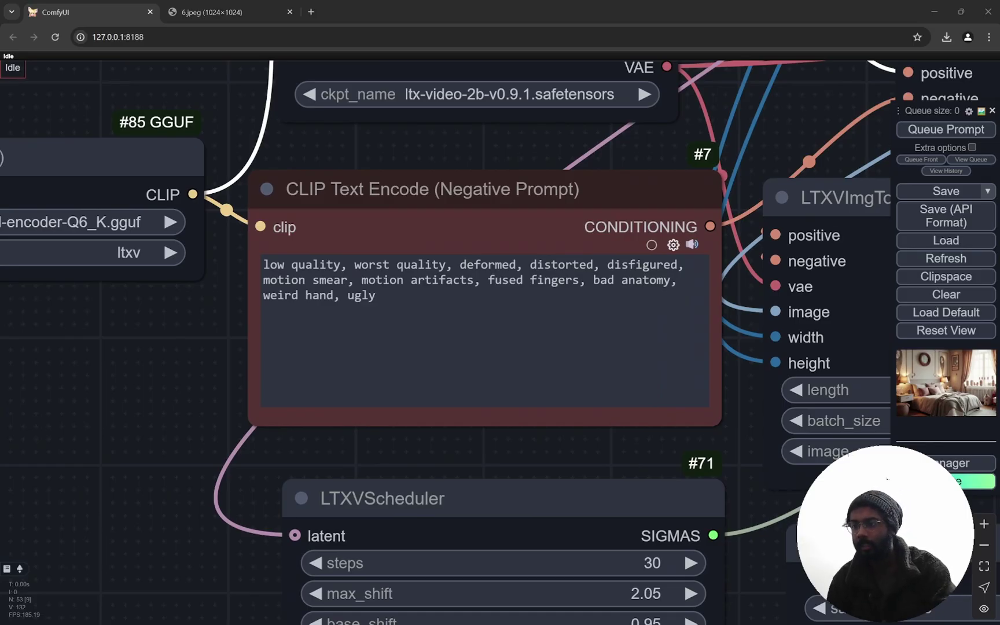
- Inspect the LTXVImgToVideo length and image noise scale settings together with the KSamplerSelect sampler
scroll(333, 459, down, 6)
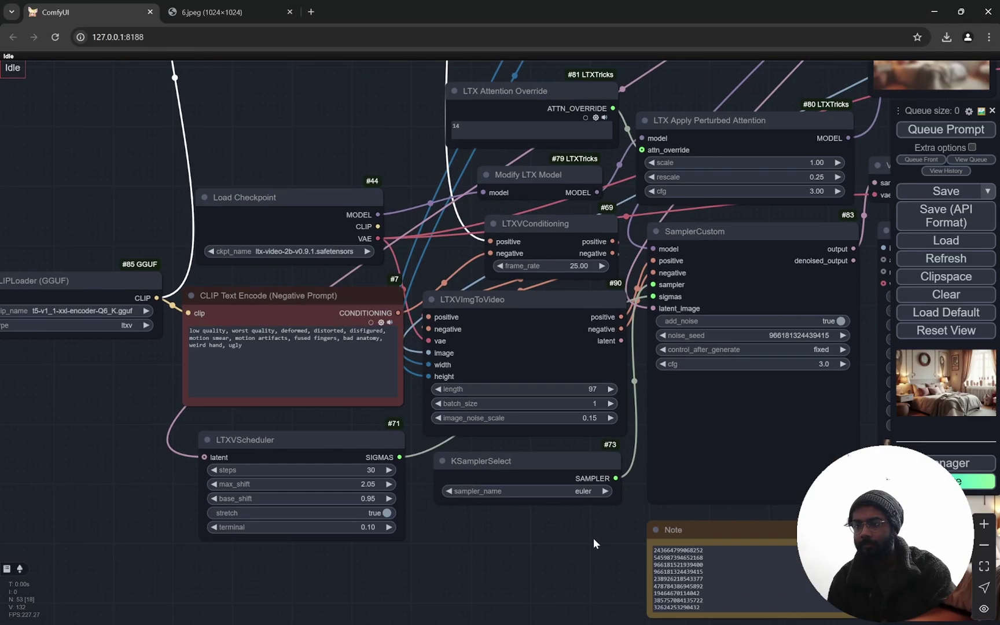
scroll(464, 438, up, 5)
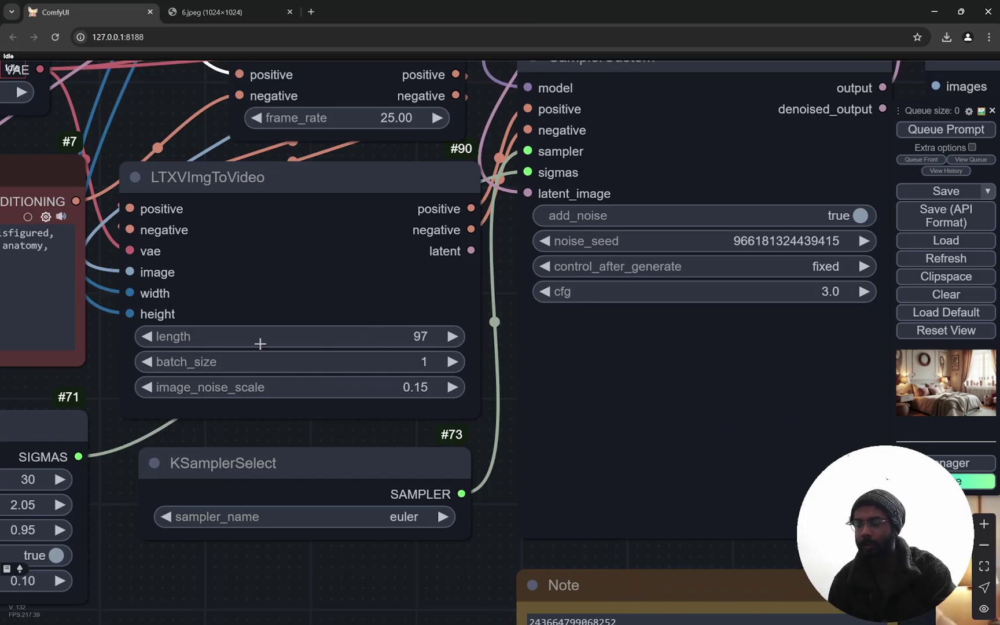
scroll(260, 345, down, 5)
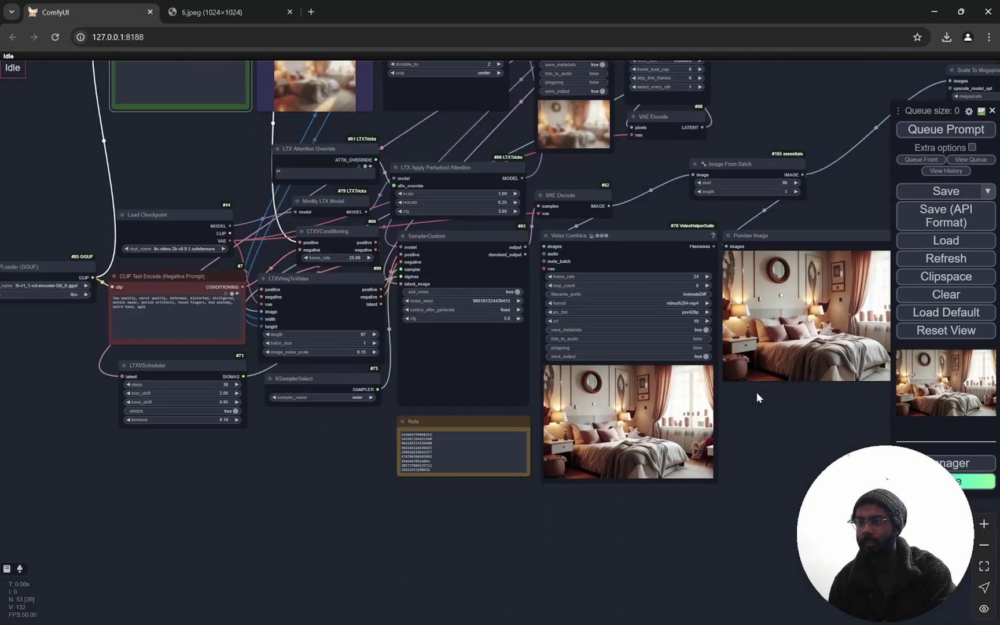
scroll(370, 366, up, 6)
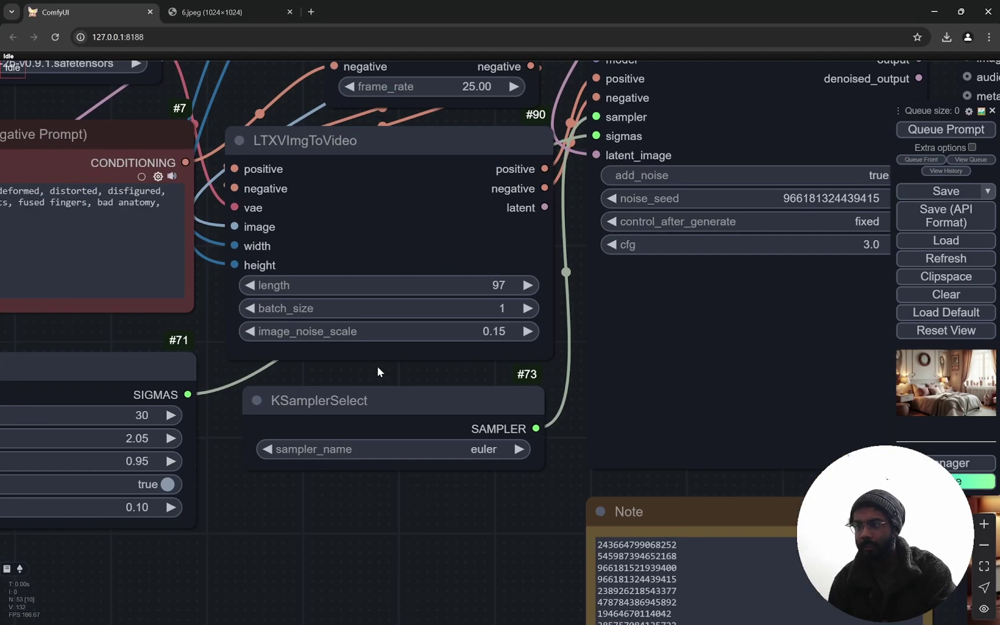
scroll(377, 367, down, 6)
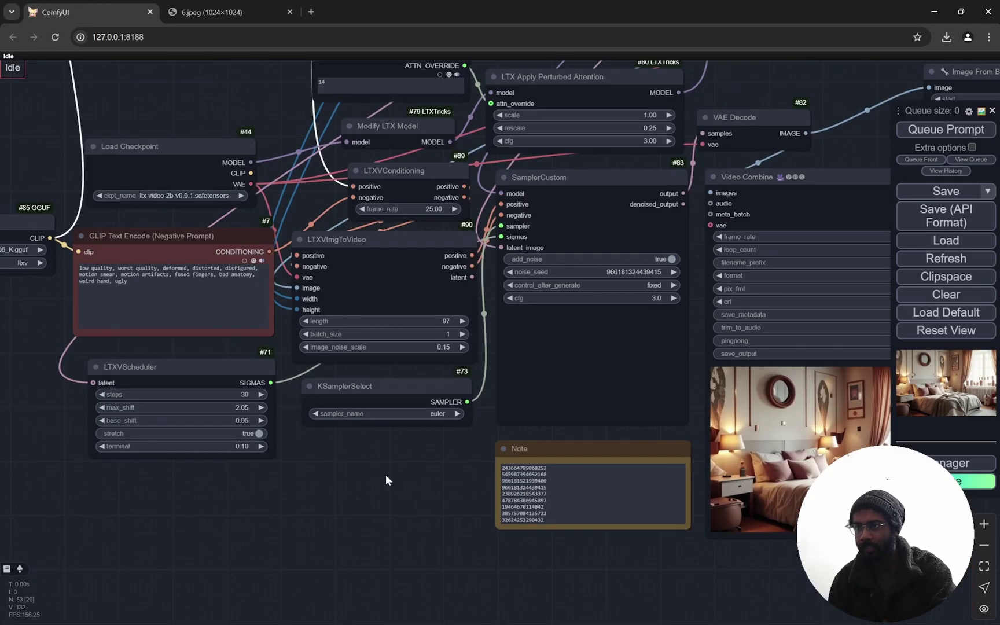
drag(350, 491, 256, 531)
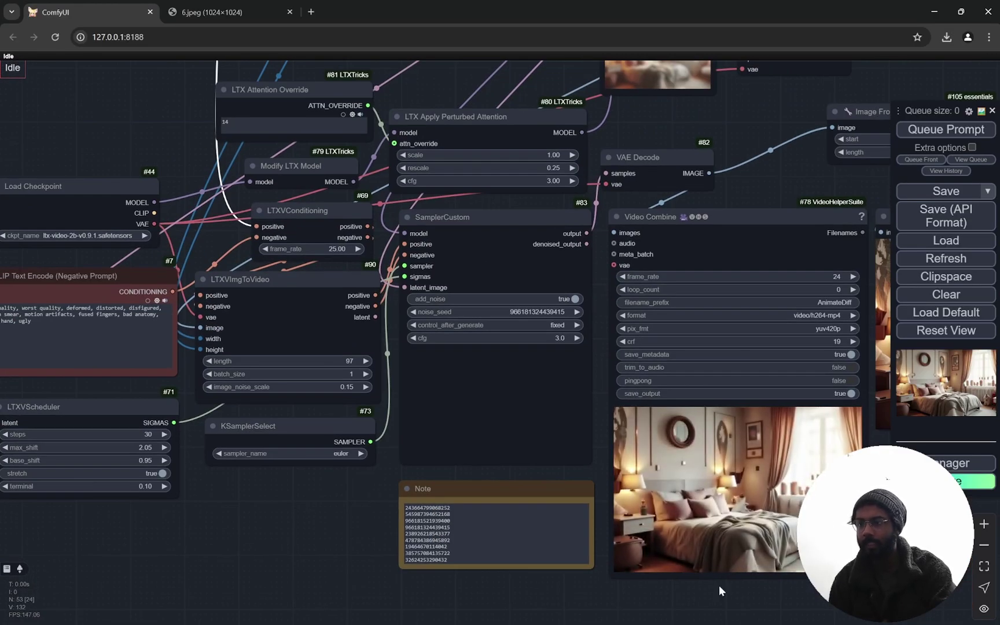
- Read the list of seed numbers in the Note below the SamplerCustom node
drag(459, 590, 204, 559)
scroll(204, 557, up, 4)
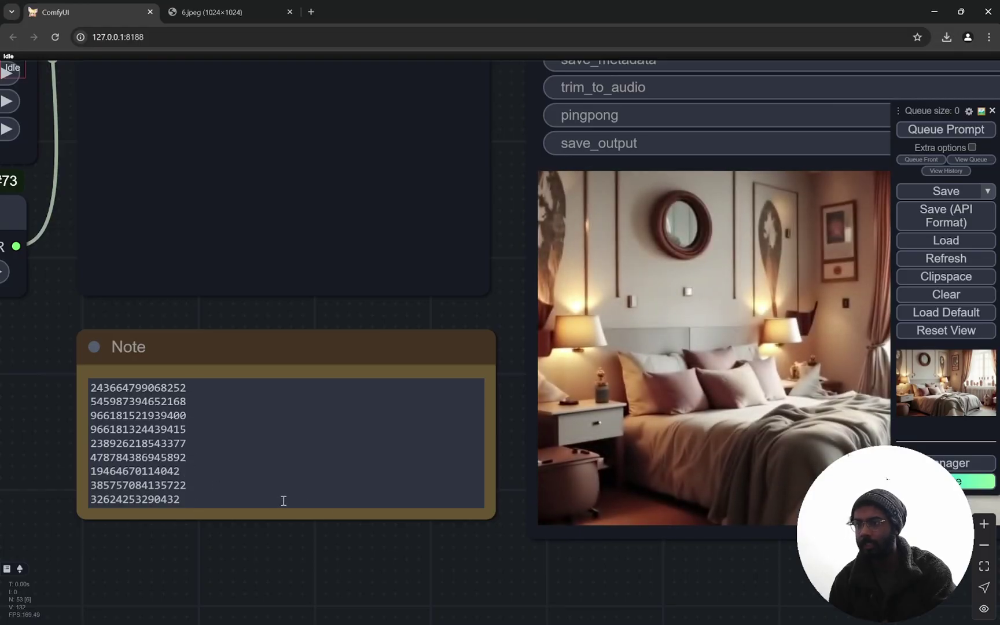
scroll(375, 537, down, 5)
scroll(376, 538, down, 4)
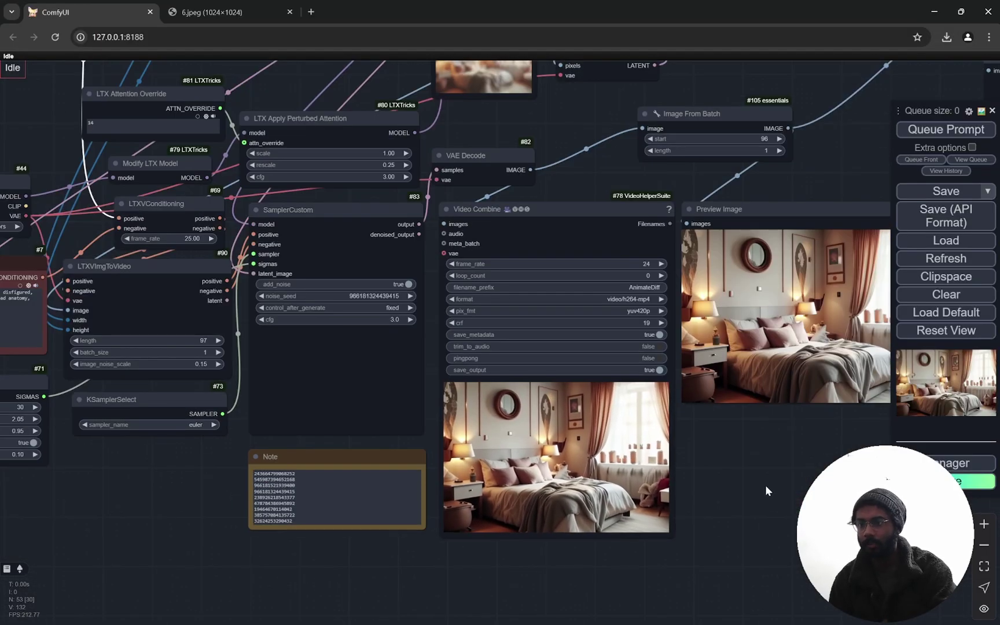
- Watch the generated bedroom video in the Video Combine node up close and check how it comes into focus
drag(679, 466, 462, 453)
scroll(573, 454, up, 3)
scroll(466, 465, up, 1)
scroll(432, 554, up, 8)
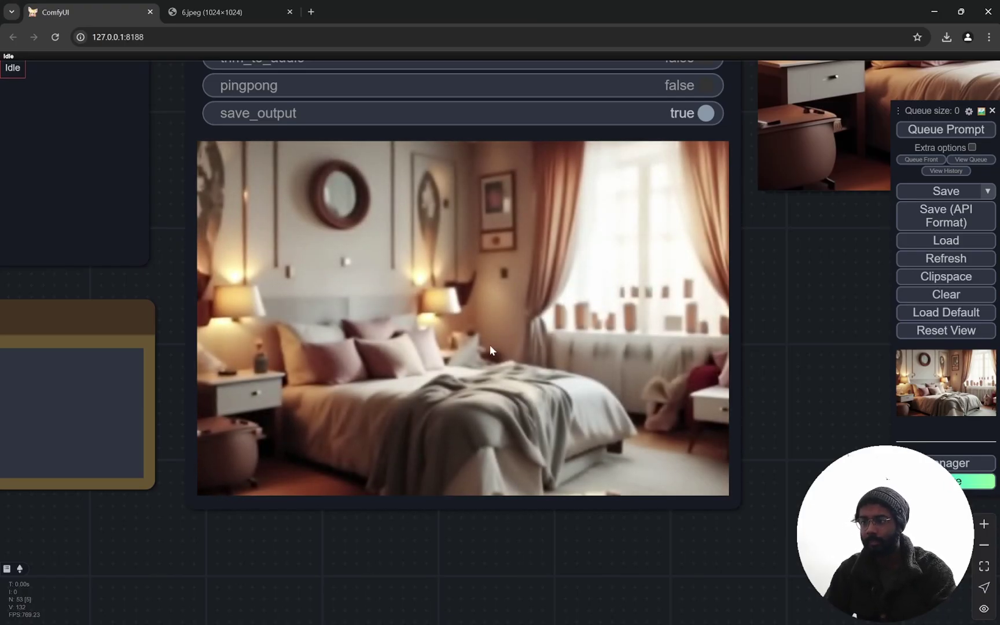
scroll(490, 344, up, 1)
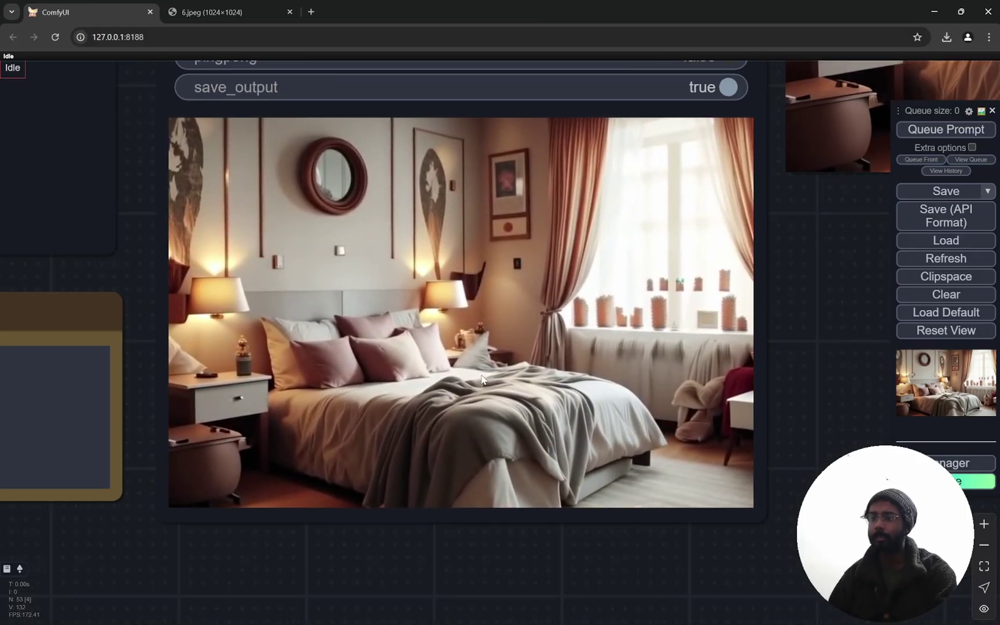
scroll(499, 348, up, 8)
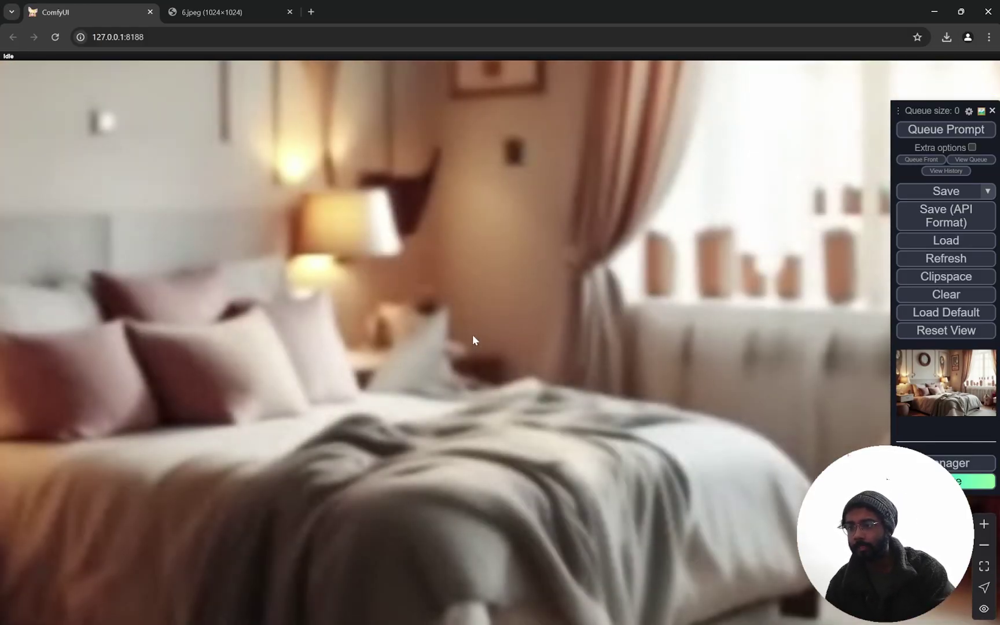
scroll(425, 344, down, 9)
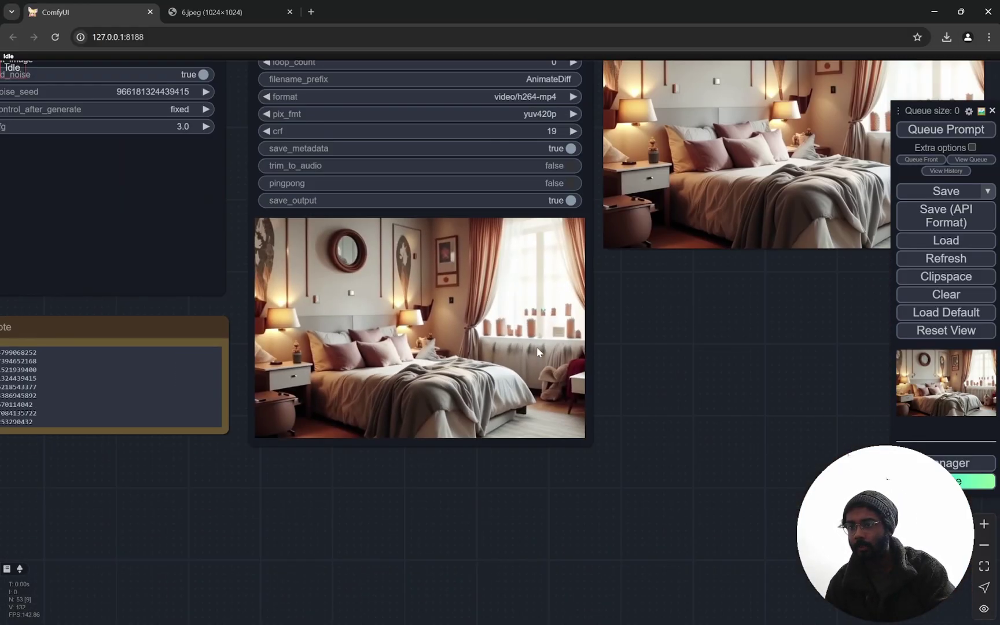
- Inspect the details of the extracted frame in the Preview Image node fed by Image From Batch
scroll(594, 349, down, 2)
scroll(592, 424, up, 9)
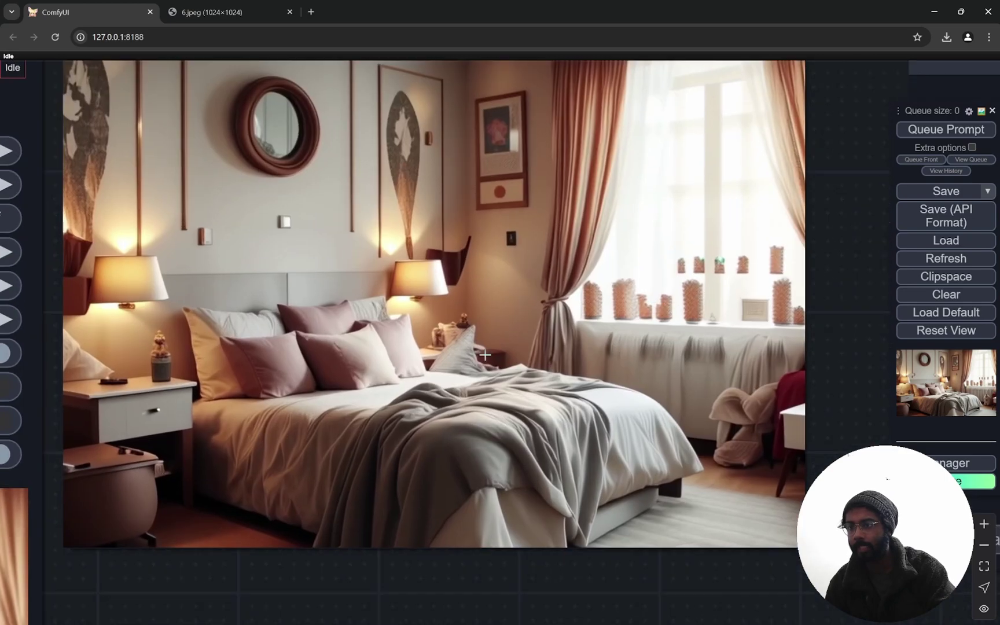
scroll(485, 355, up, 2)
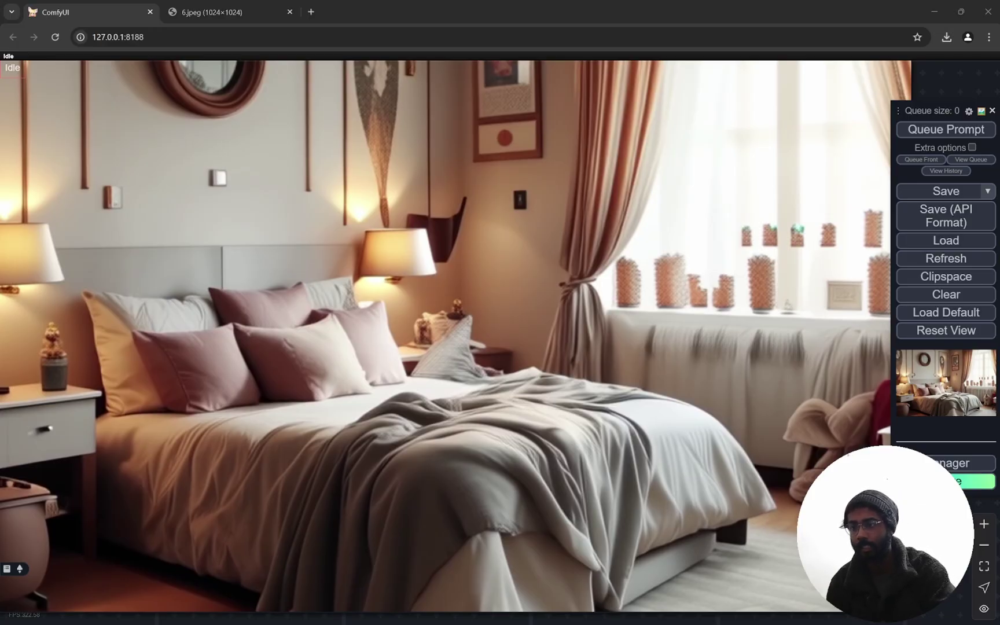
scroll(470, 454, down, 6)
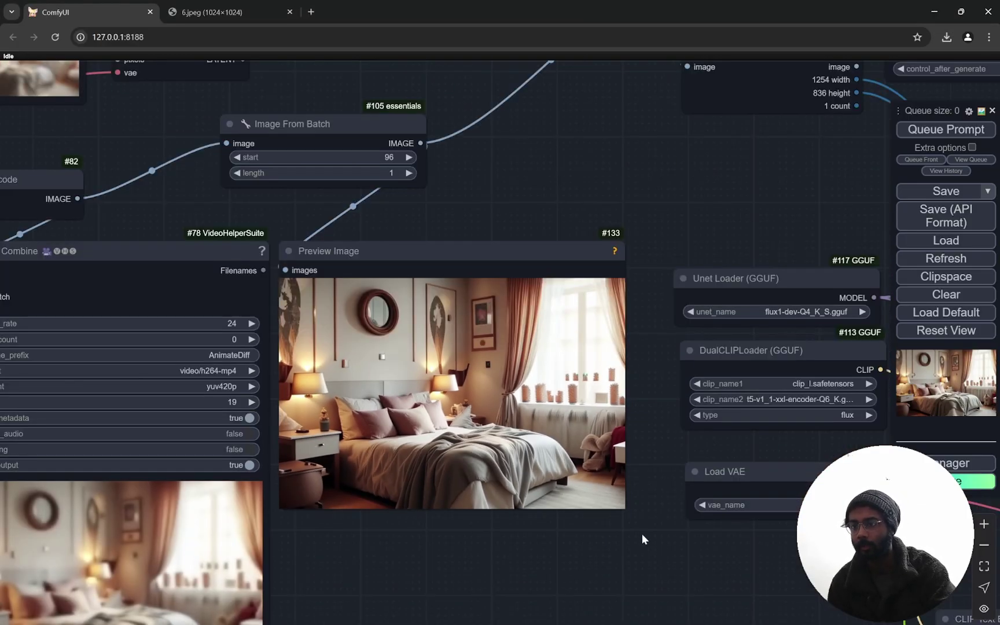
- Compare the Video Combine output with the extracted frame in the neighbouring Preview Image node
scroll(672, 544, up, 5)
scroll(672, 544, down, 3)
drag(438, 549, 644, 522)
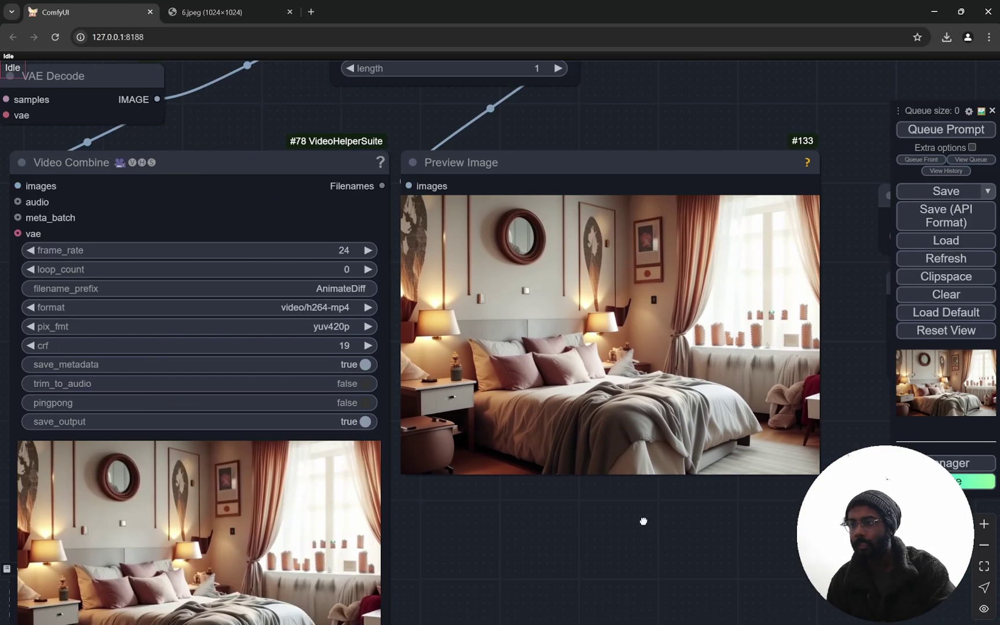
scroll(564, 527, down, 2)
scroll(563, 527, down, 1)
drag(563, 527, 619, 608)
scroll(369, 337, up, 5)
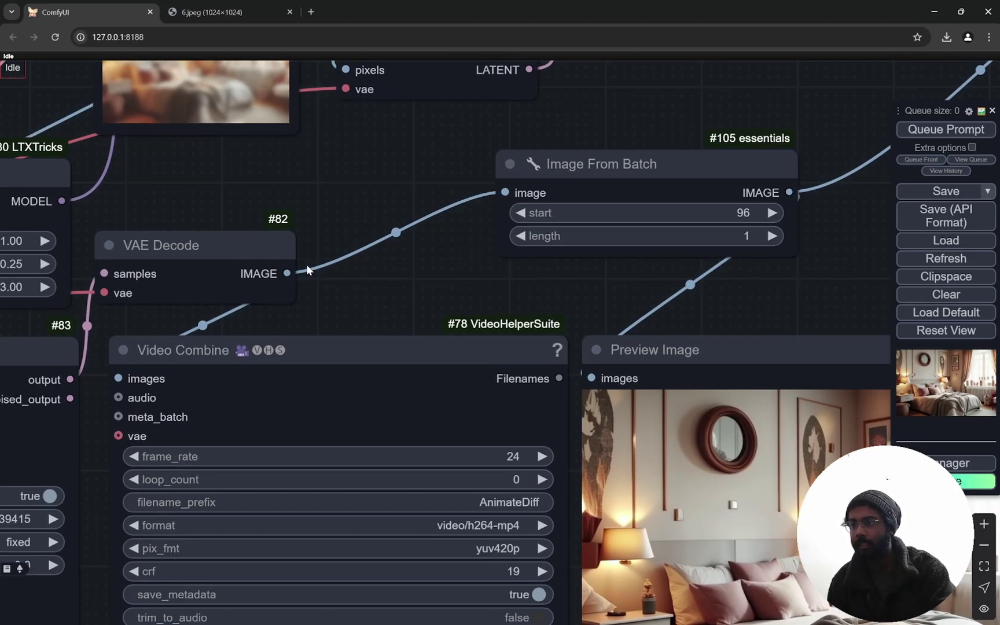
- Trace how the VAE Decode frames feed both the Video Combine node and the Image From Batch node
scroll(347, 272, down, 3)
drag(347, 277, 407, 238)
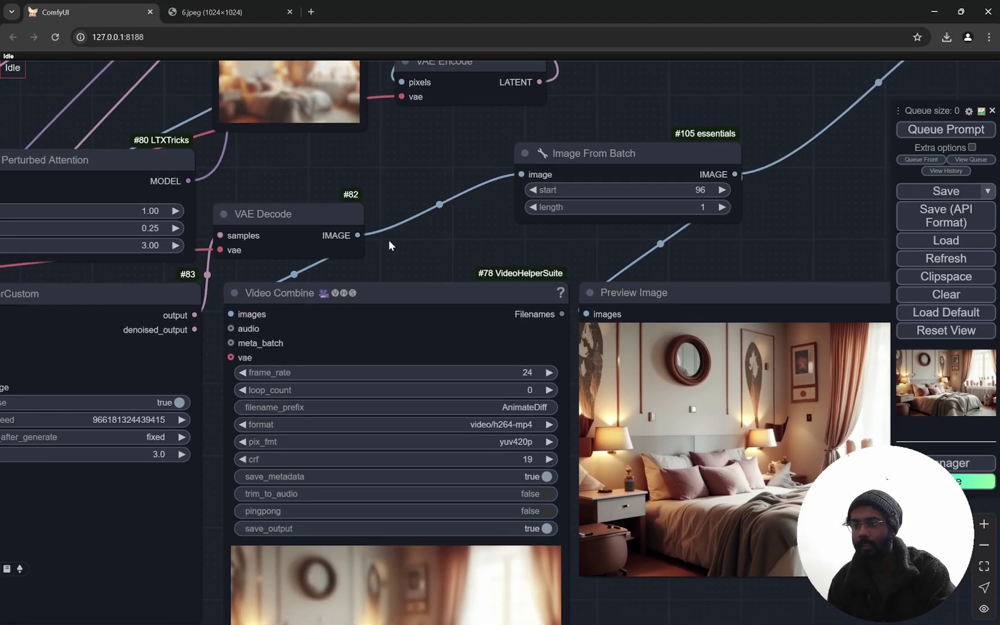
scroll(395, 241, down, 2)
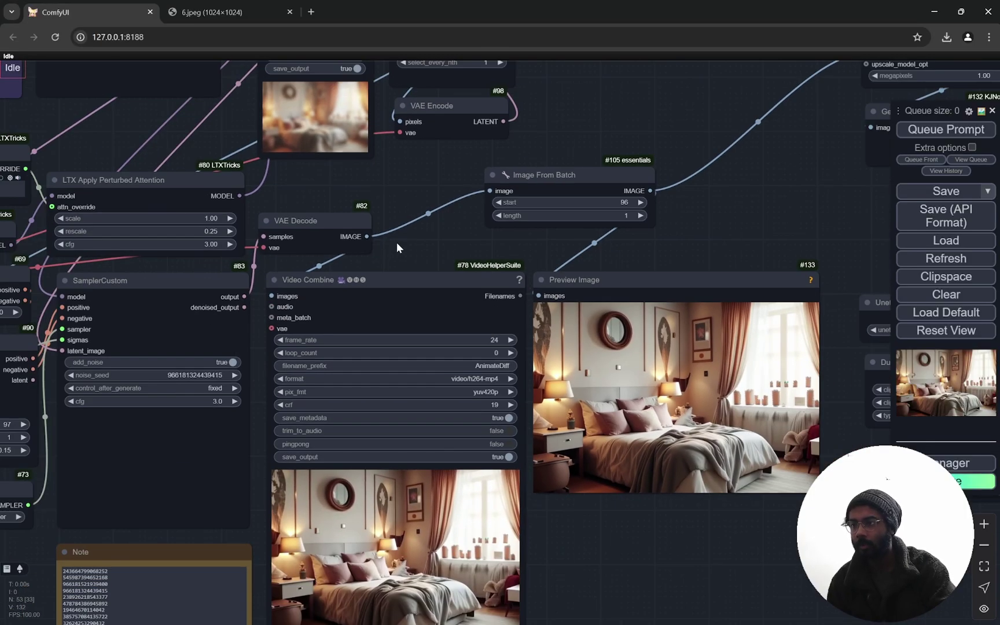
scroll(427, 229, up, 3)
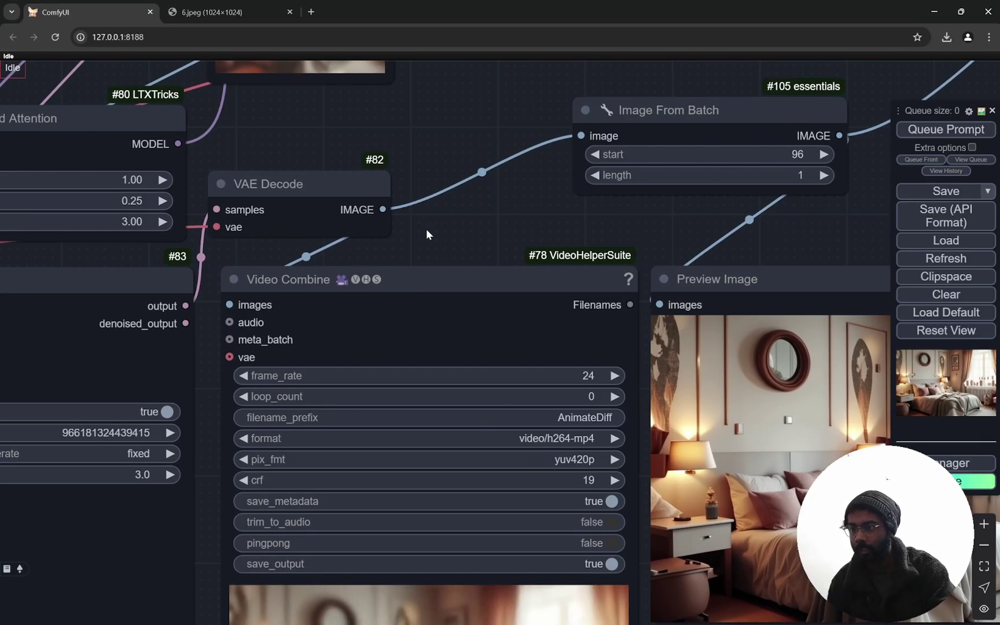
scroll(426, 229, down, 1)
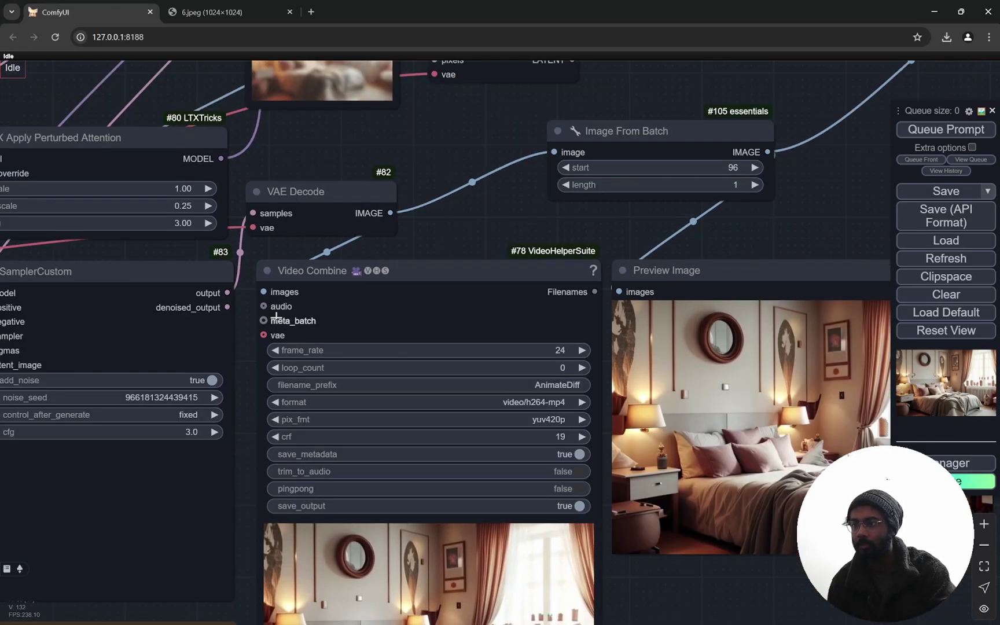
scroll(377, 236, down, 1)
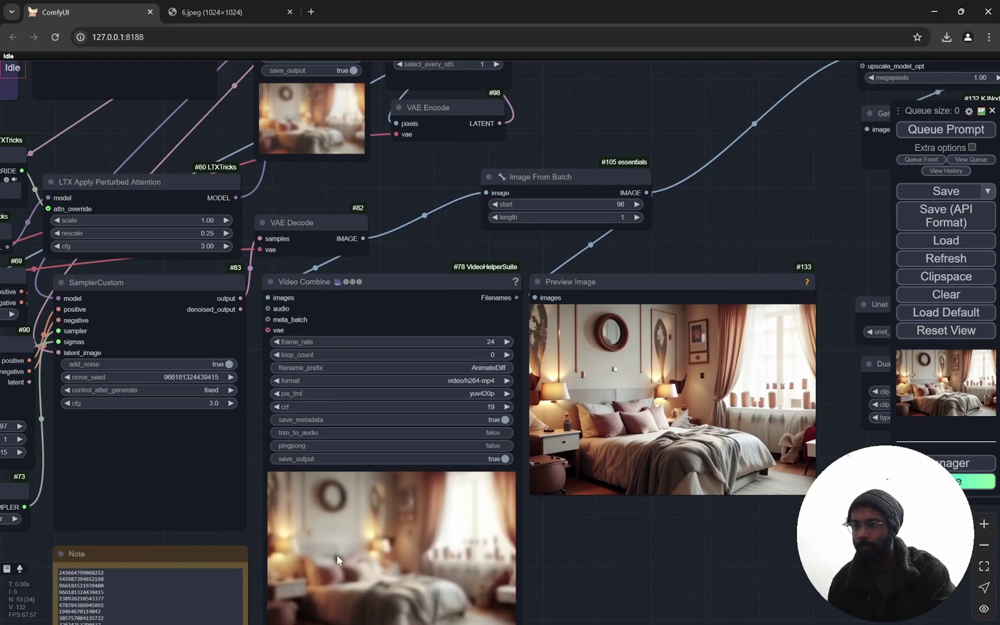
scroll(579, 516, up, 5)
drag(339, 112, 288, 320)
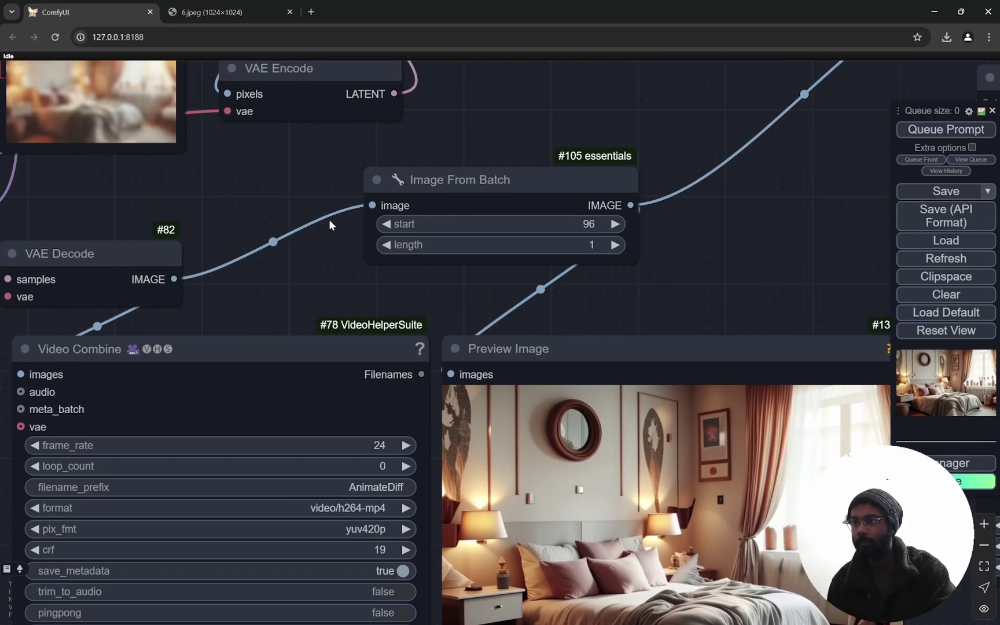
- Check the start and length settings of Image From Batch against the LTXVImgToVideo frame length
scroll(334, 222, up, 1)
scroll(666, 258, up, 1)
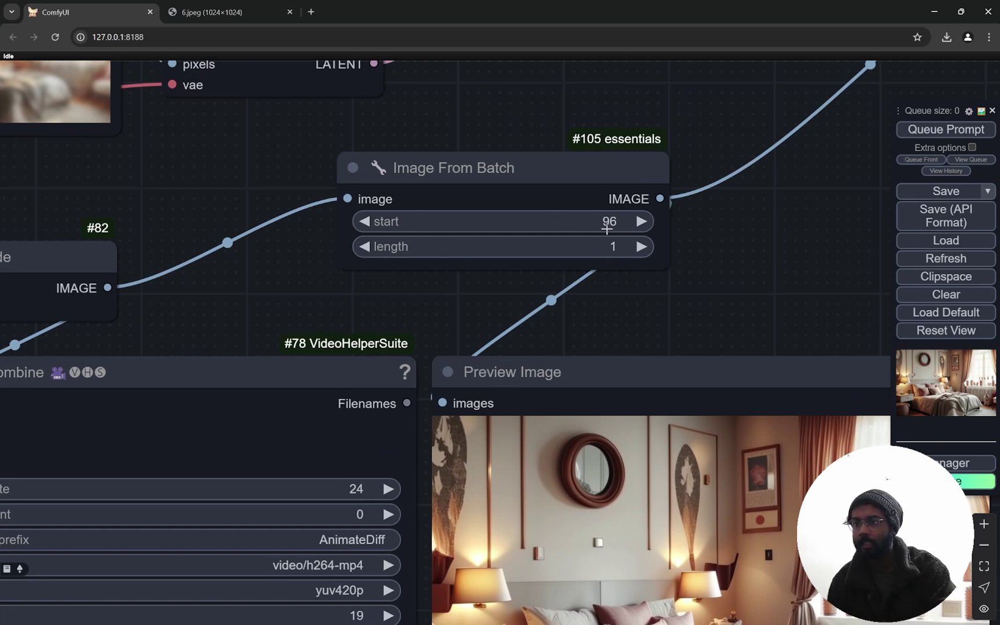
scroll(724, 238, down, 6)
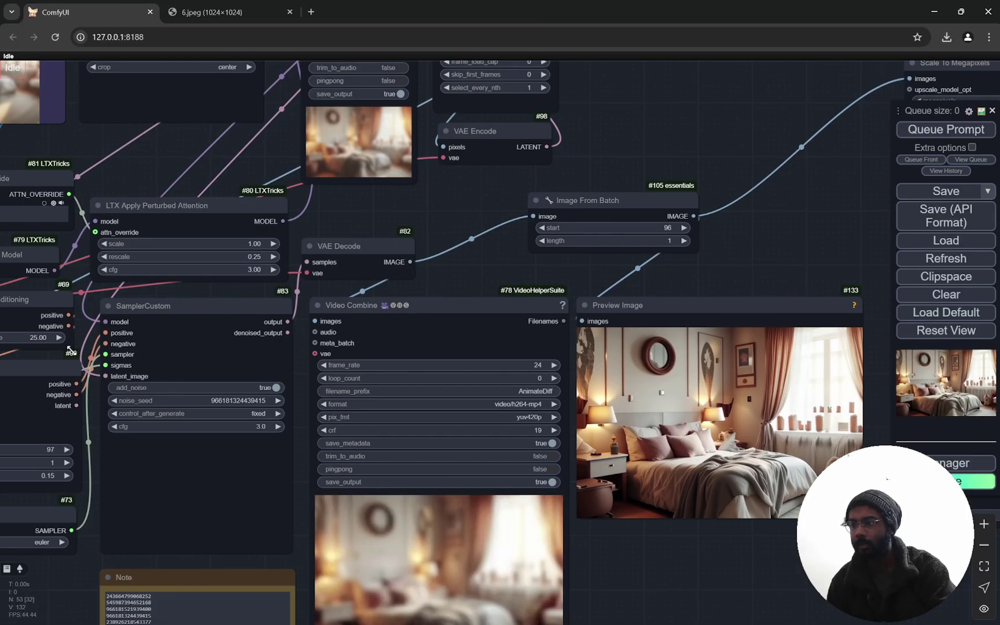
scroll(64, 442, up, 6)
scroll(190, 454, down, 6)
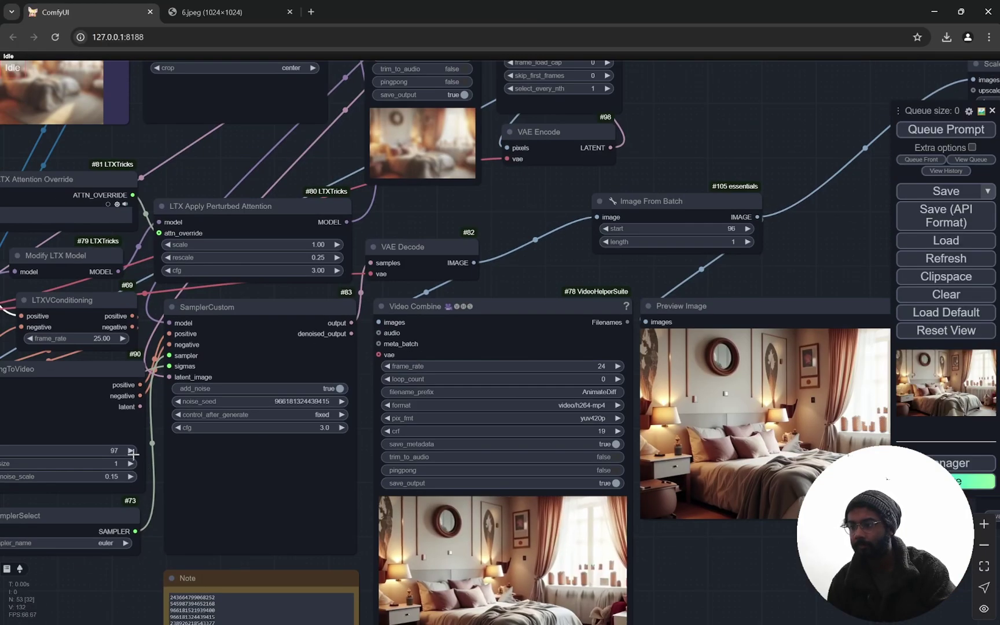
scroll(135, 456, down, 6)
scroll(620, 548, up, 10)
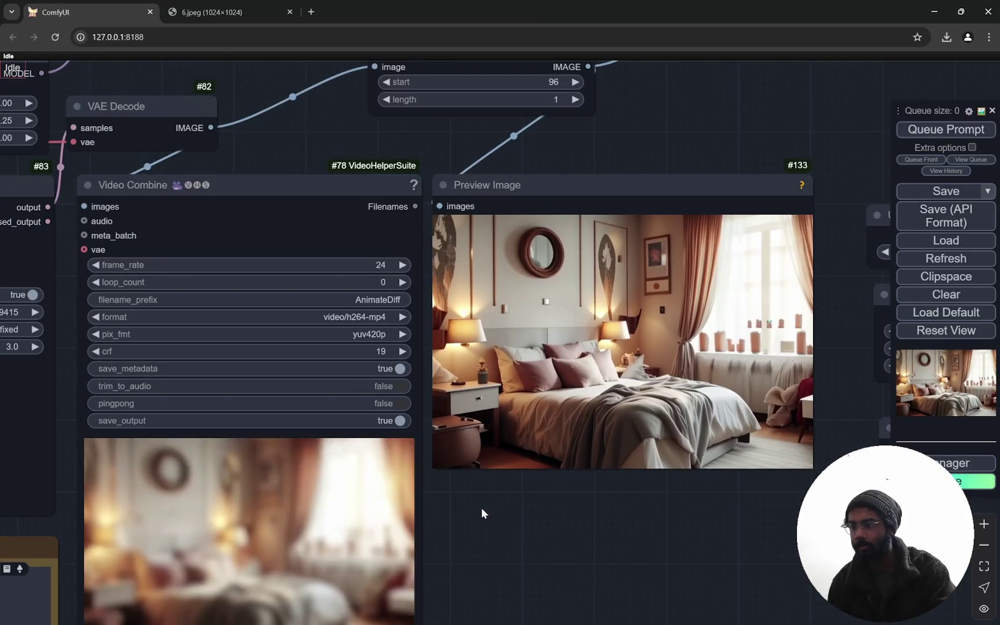
scroll(482, 508, down, 4)
scroll(601, 230, up, 10)
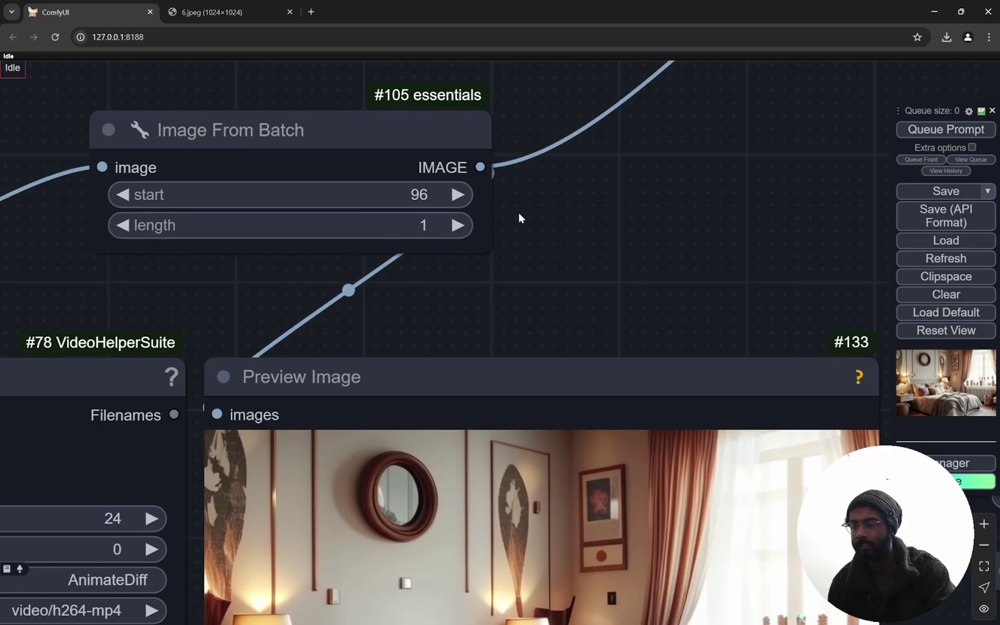
scroll(518, 213, down, 6)
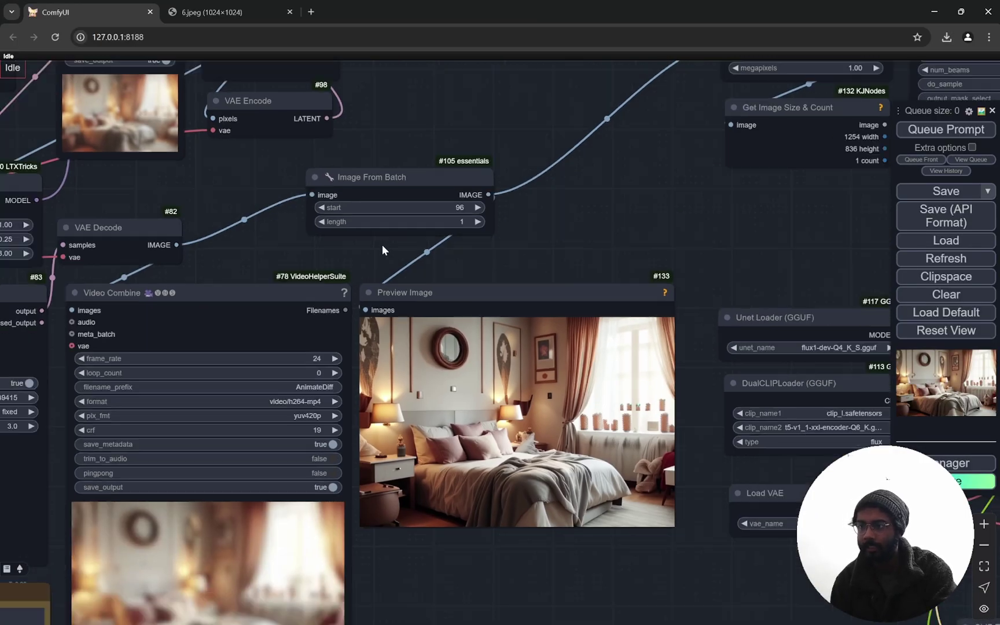
- Watch the Video Combine clip up to its last frame and compare that frame with the Preview Image
scroll(382, 245, down, 3)
drag(533, 236, 644, 170)
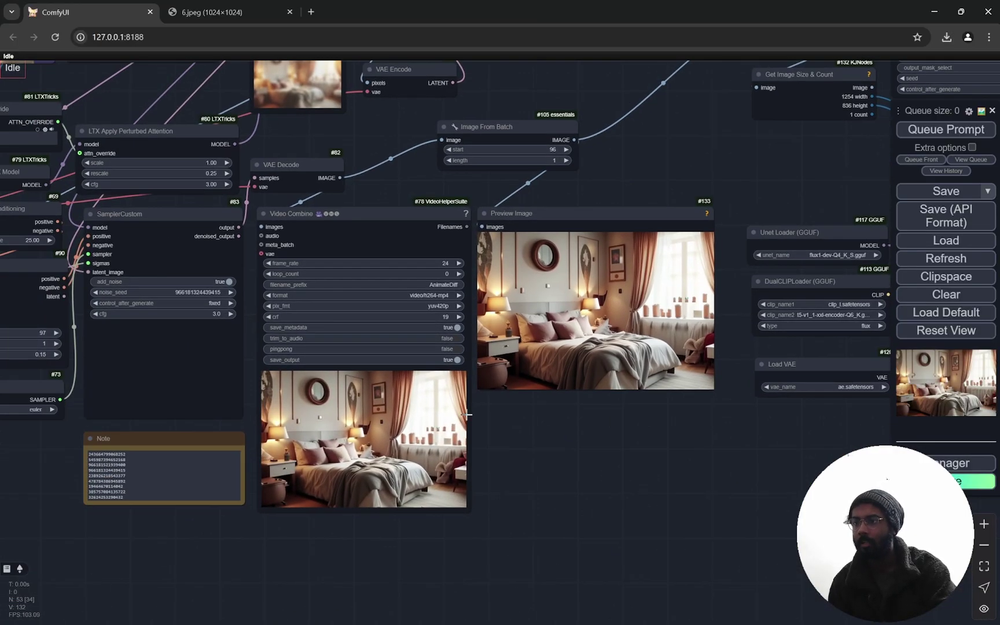
scroll(467, 415, up, 5)
scroll(404, 487, up, 3)
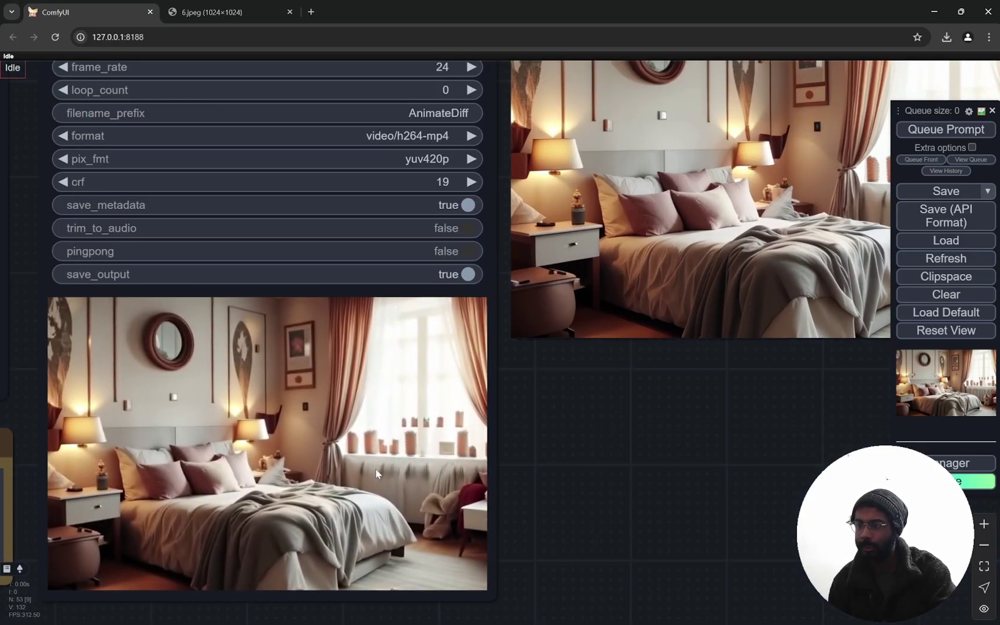
scroll(532, 457, down, 3)
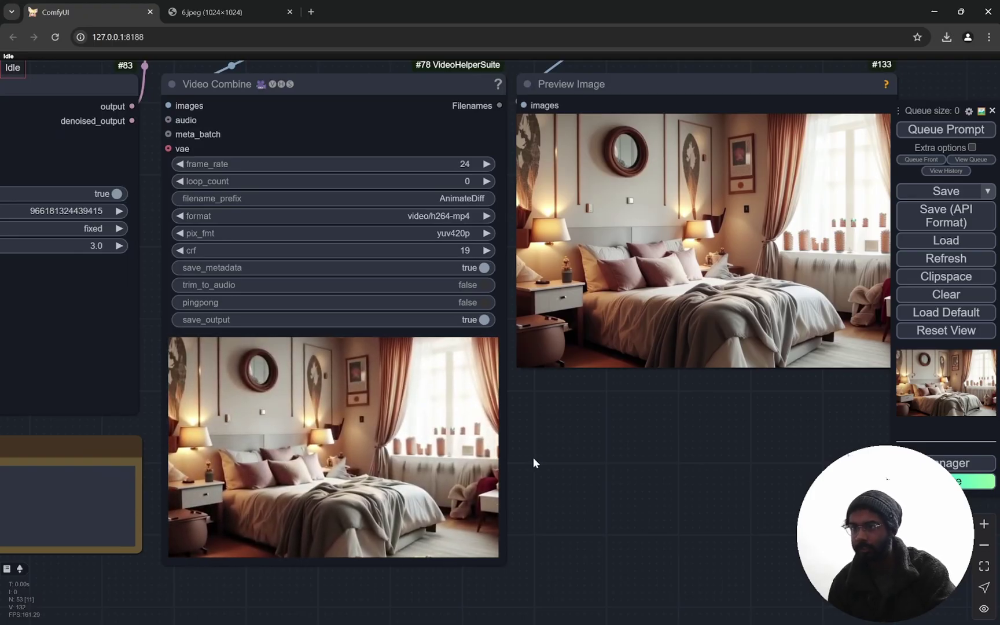
scroll(533, 458, down, 6)
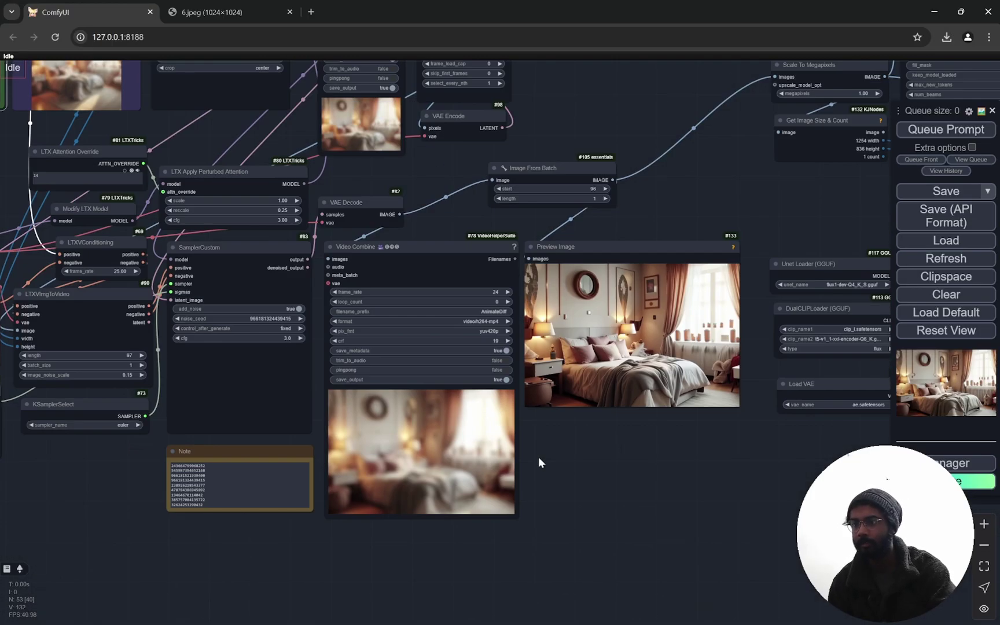
- Follow the extracted frame from Image From Batch into Scale To Megapixels and the Florence2 nodes
drag(744, 279, 488, 364)
scroll(474, 365, up, 2)
scroll(475, 366, up, 4)
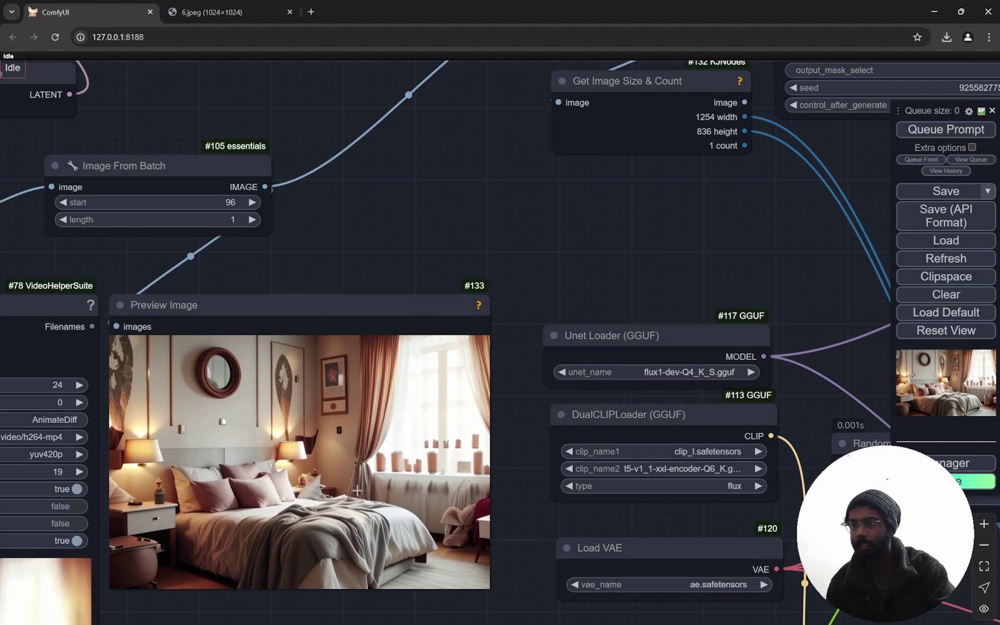
scroll(359, 272, down, 6)
drag(359, 274, 125, 305)
scroll(269, 286, down, 4)
scroll(301, 278, up, 4)
scroll(317, 354, up, 4)
drag(253, 308, 311, 451)
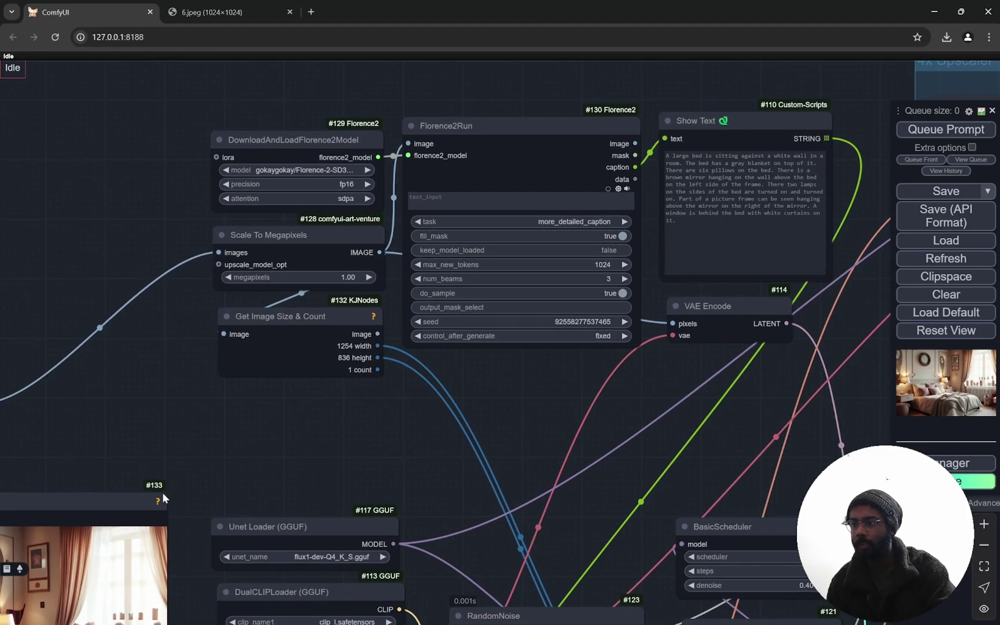
drag(160, 412, 366, 341)
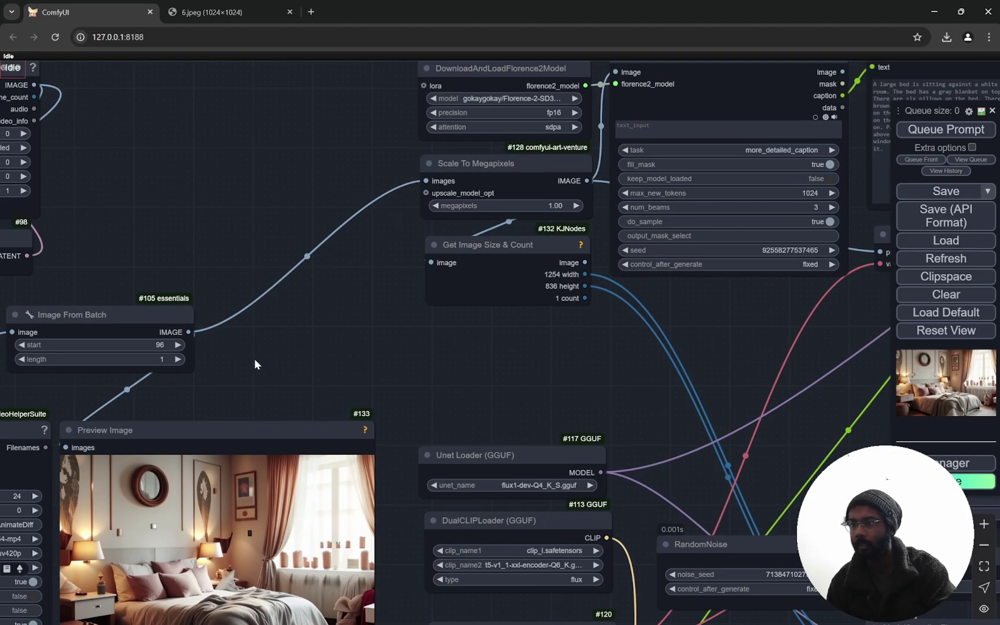
drag(494, 386, 245, 474)
scroll(521, 424, down, 6)
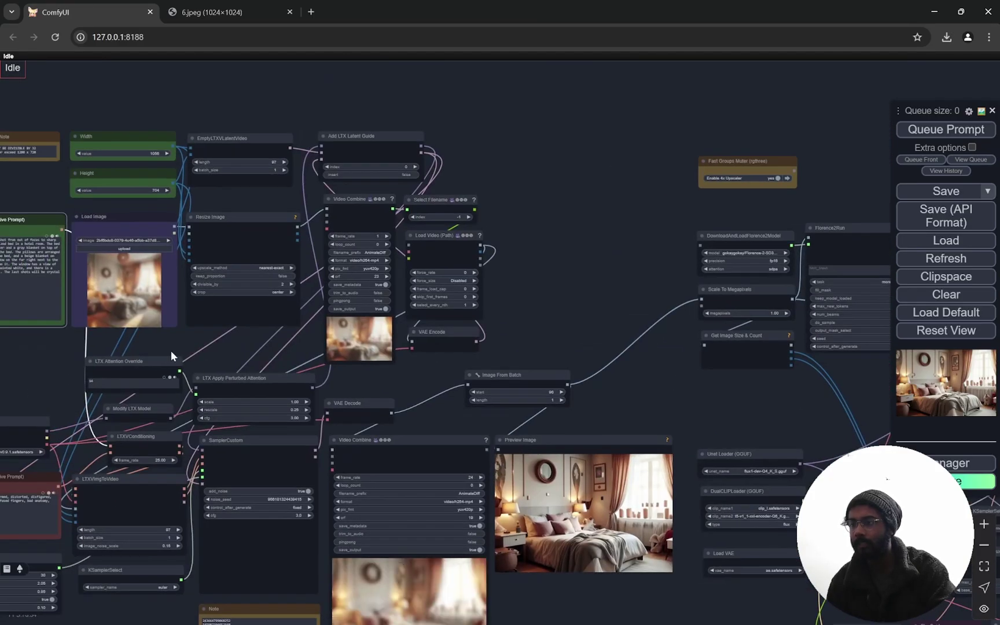
- Read the focus-shift description in the CLIP Text Encode (Positive Prompt) node
drag(171, 351, 419, 354)
scroll(76, 264, up, 6)
scroll(80, 265, up, 7)
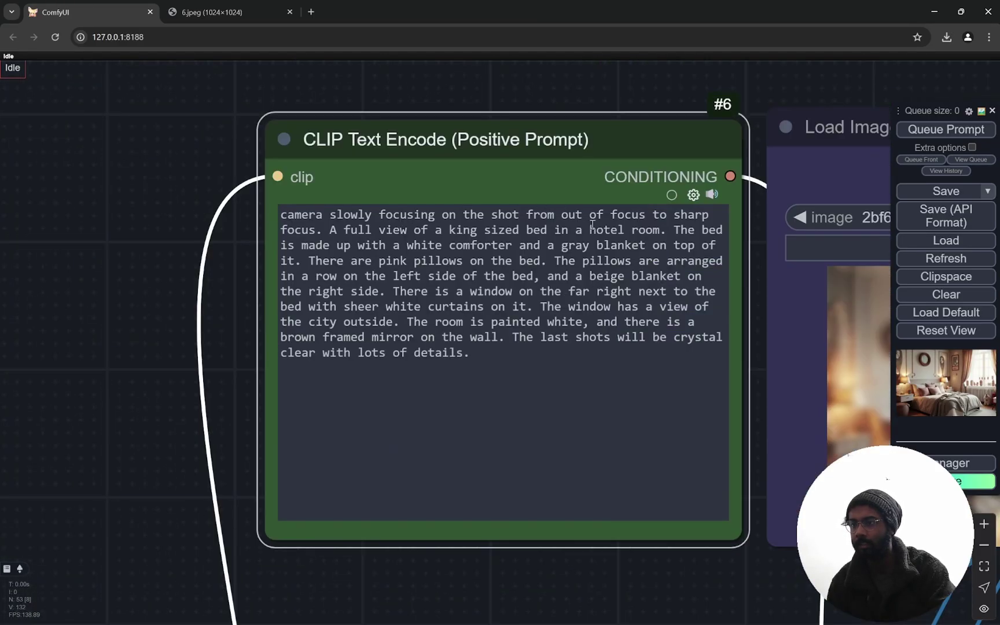
scroll(183, 268, down, 15)
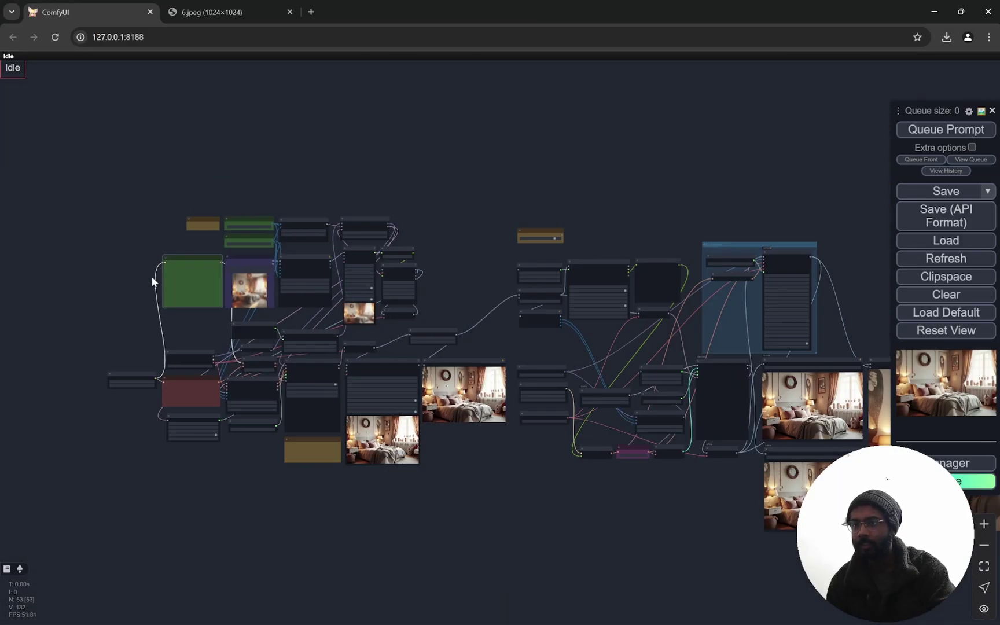
- Examine the Florence2 captioning section and its links to the Flux model loaders and sampler nodes
scroll(552, 335, up, 10)
scroll(552, 335, up, 5)
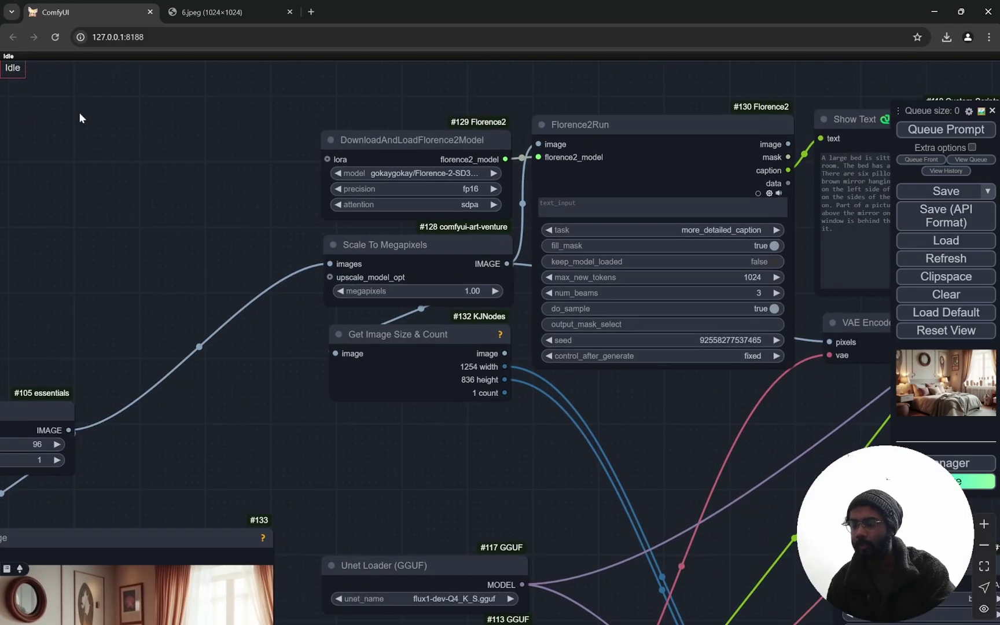
scroll(196, 312, down, 5)
scroll(290, 394, up, 4)
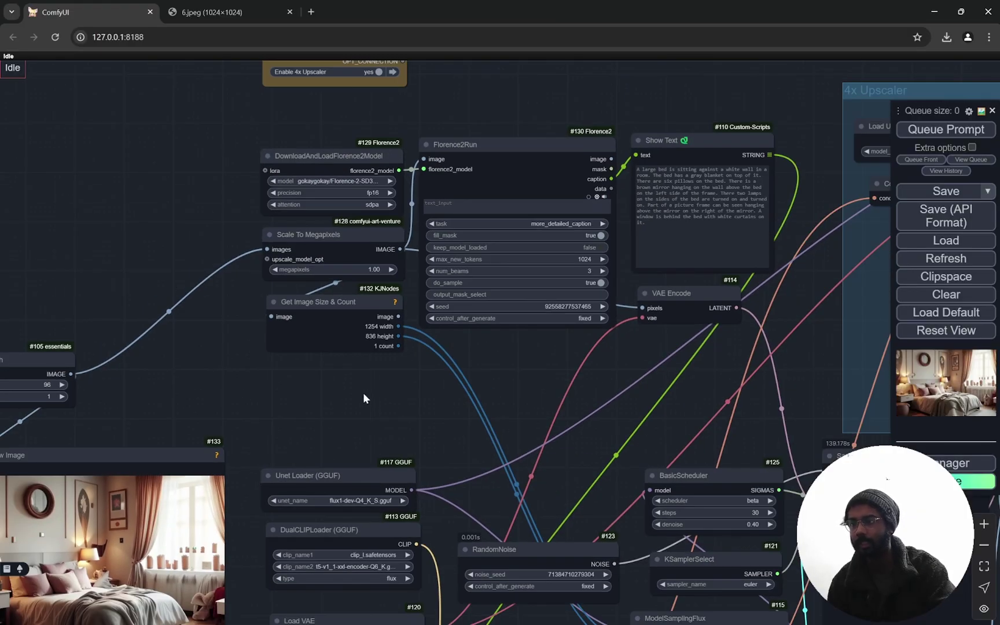
scroll(419, 385, up, 2)
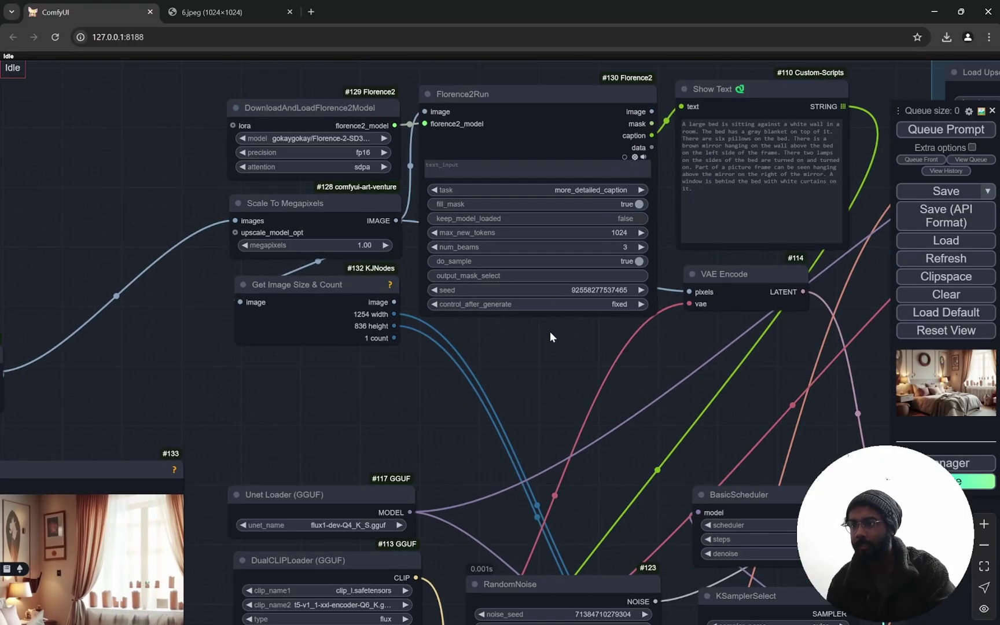
drag(547, 337, 524, 378)
scroll(189, 216, down, 5)
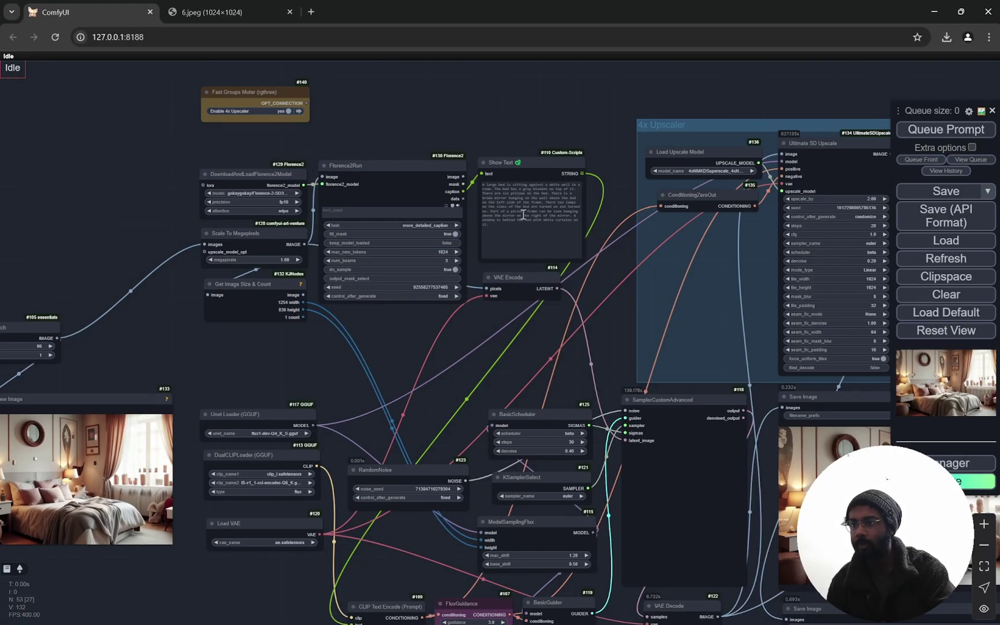
- Read the generated bedroom caption in the Show Text node connected to Florence2Run
scroll(445, 333, up, 8)
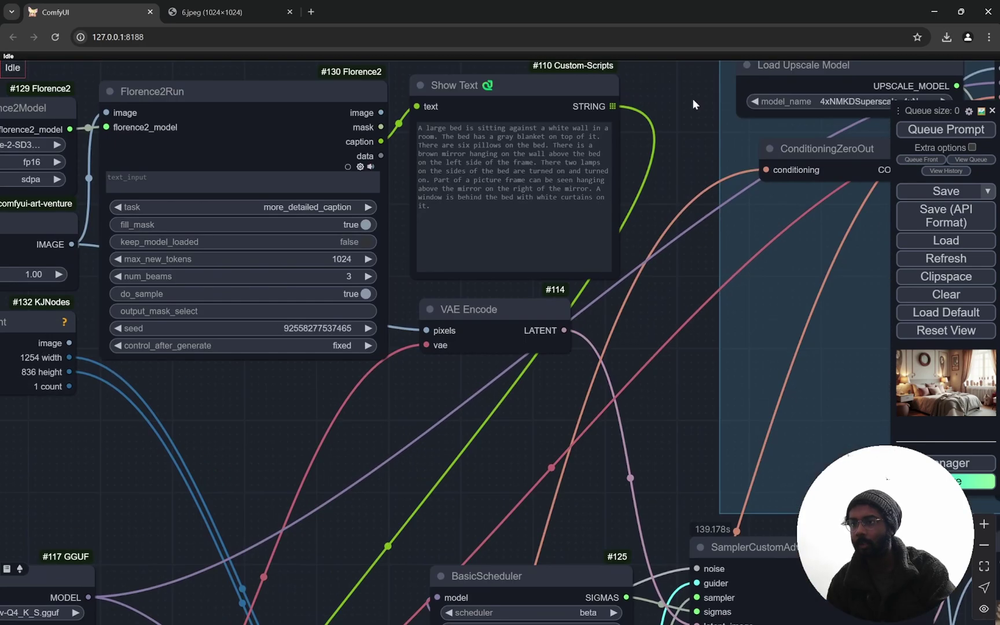
scroll(666, 125, up, 4)
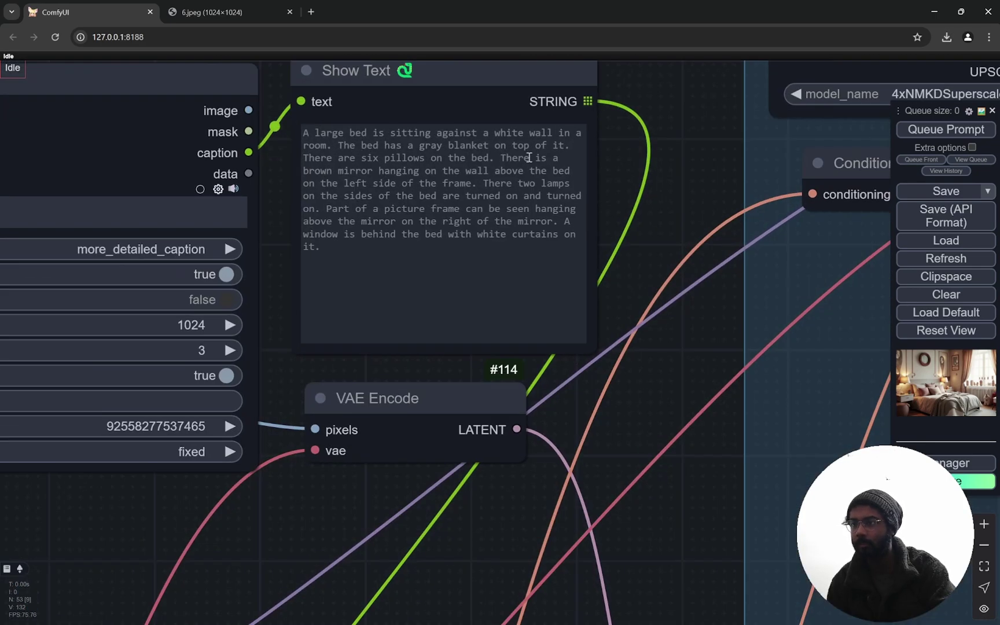
scroll(614, 191, down, 10)
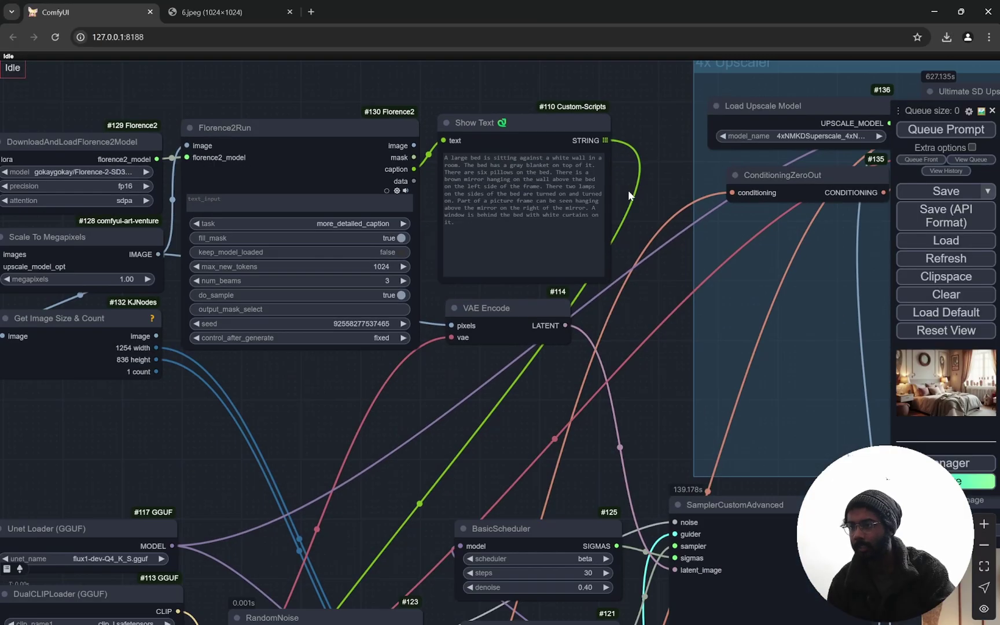
- Inspect the DownloadAndLoadFlorence2Model settings together with the Scale To Megapixels node below it
drag(304, 374, 487, 249)
drag(277, 77, 304, 186)
scroll(304, 186, up, 11)
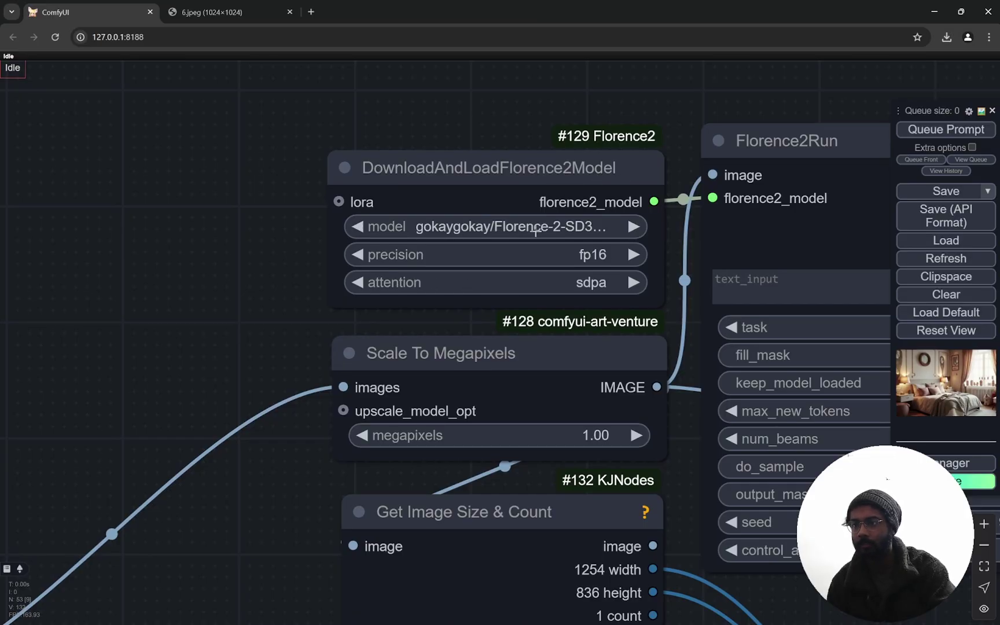
scroll(122, 272, down, 5)
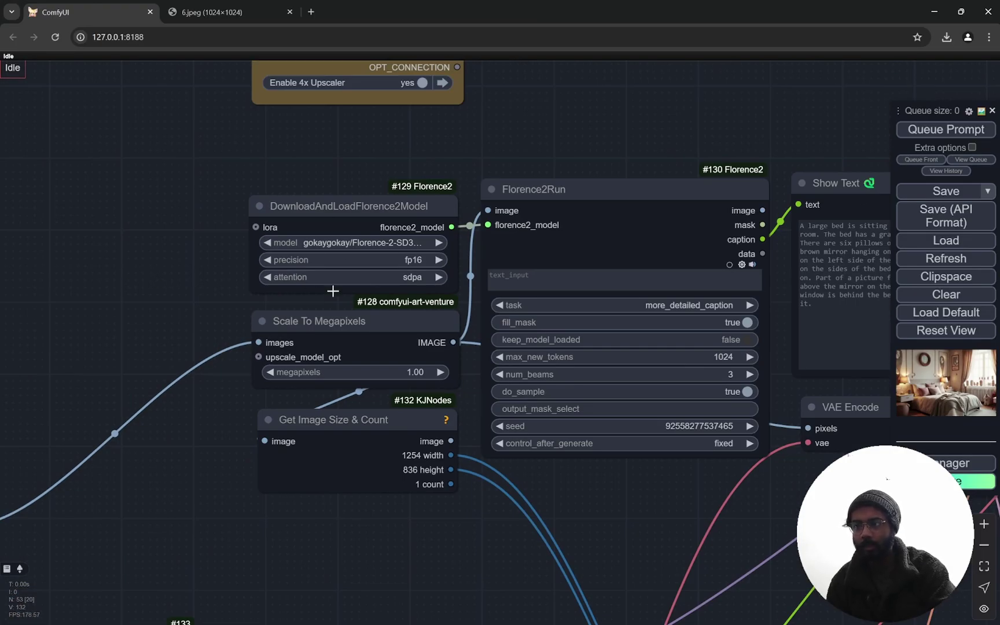
scroll(422, 244, up, 4)
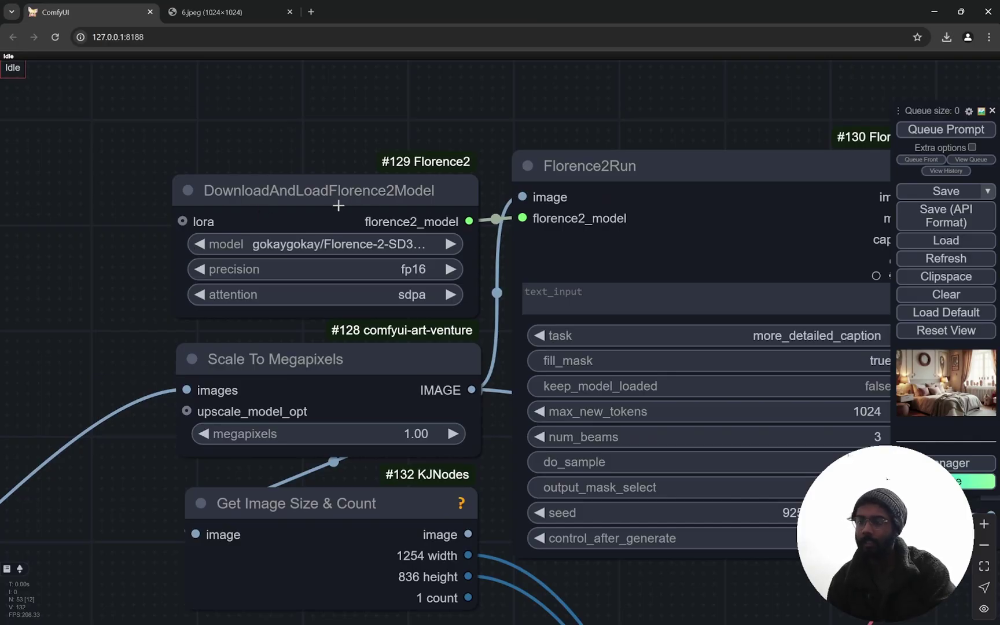
scroll(128, 235, down, 5)
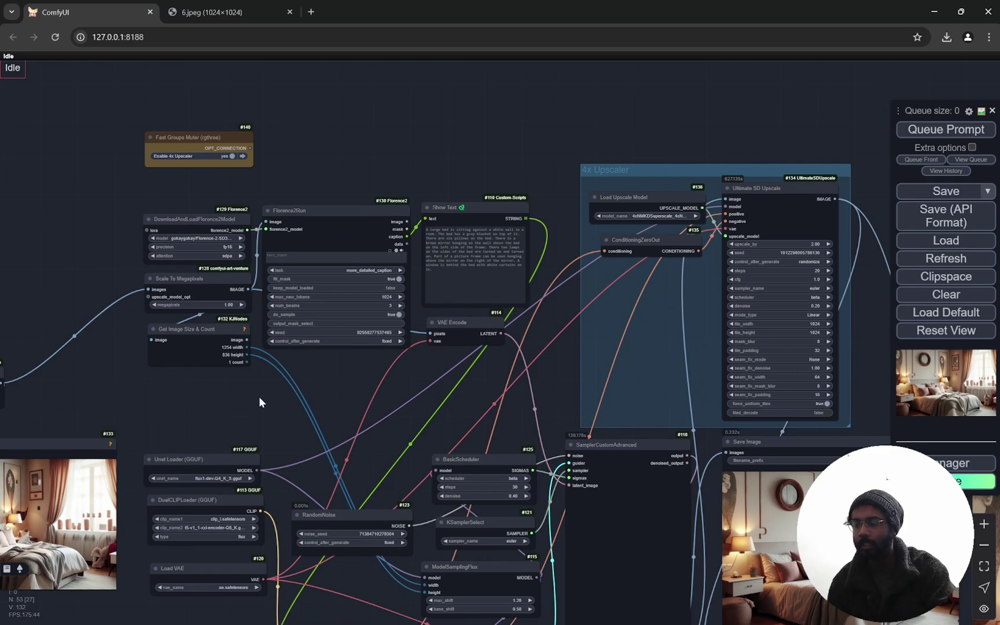
- Inspect the Unet Loader, DualCLIPLoader and Load VAE nodes that load the Flux models
drag(259, 403, 340, 238)
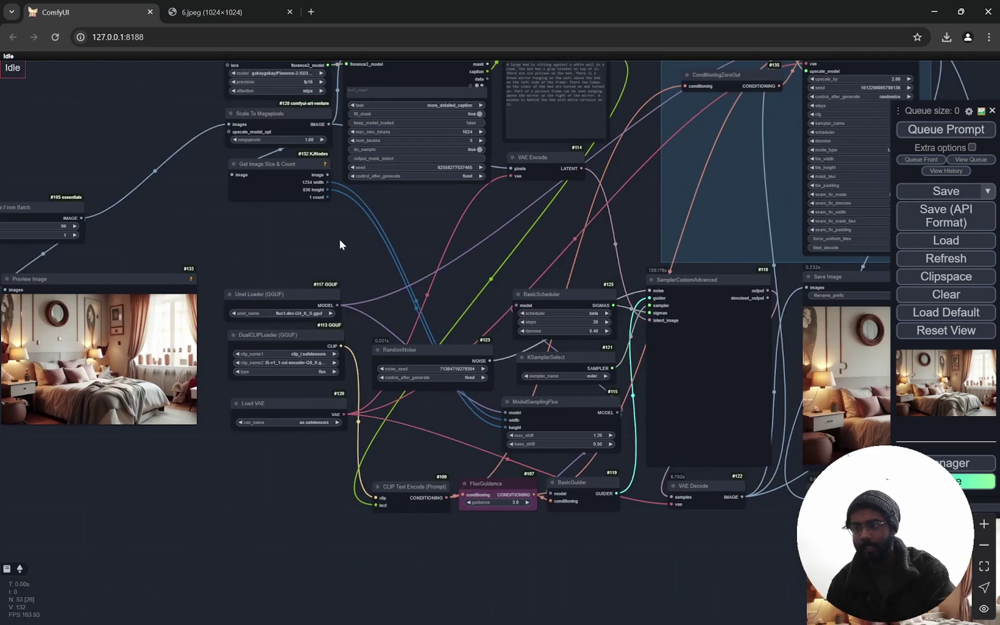
scroll(322, 523, up, 5)
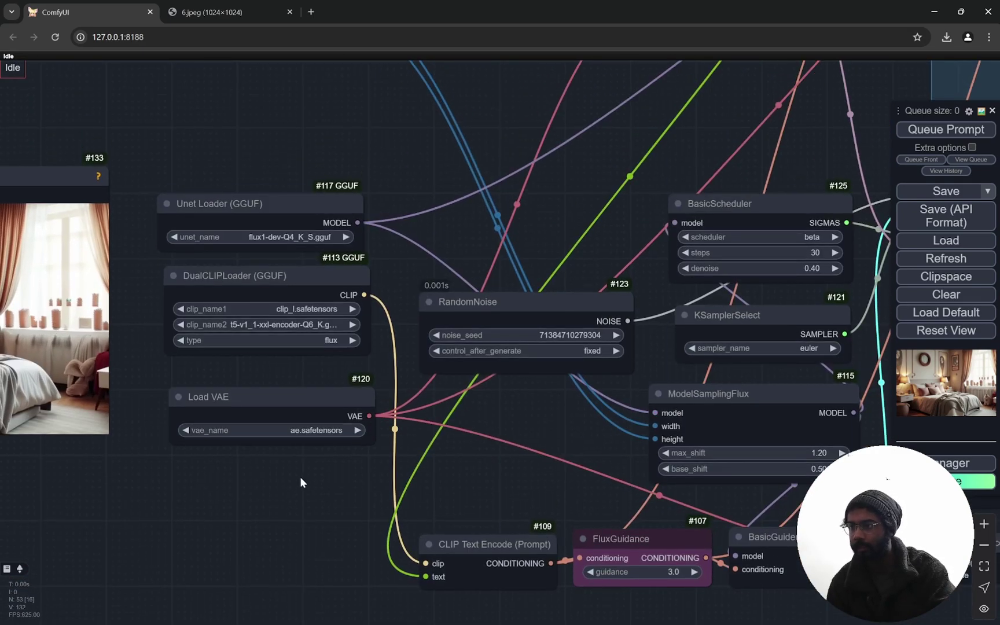
drag(325, 478, 274, 480)
scroll(280, 474, up, 2)
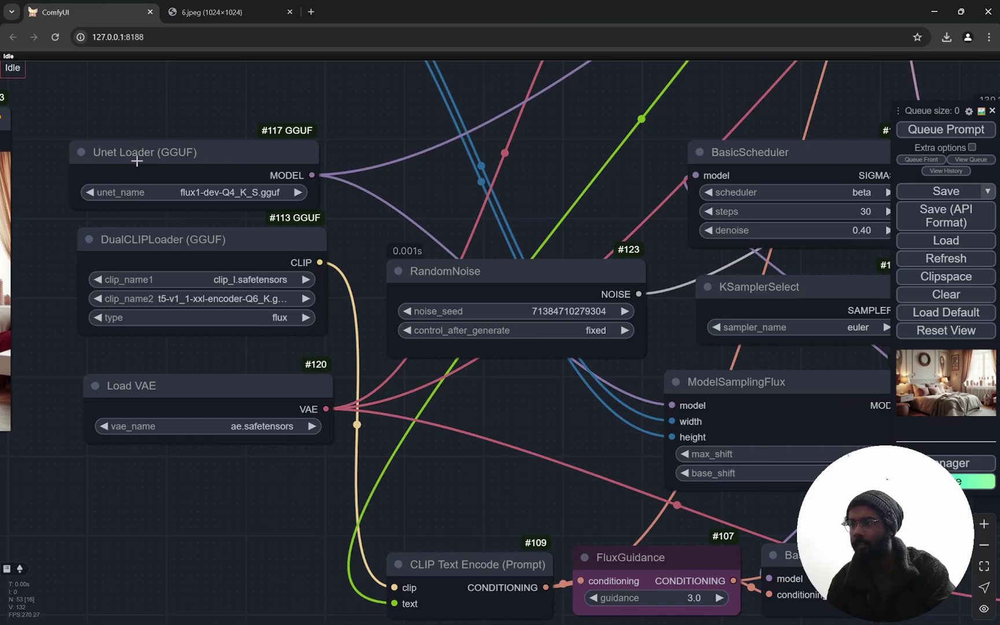
scroll(202, 245, up, 2)
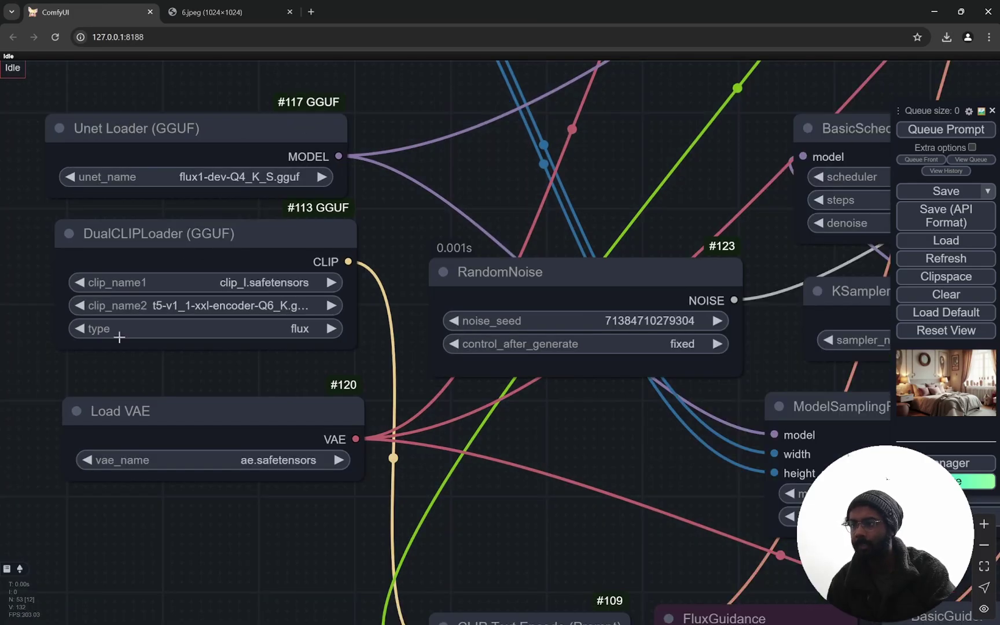
scroll(185, 513, down, 6)
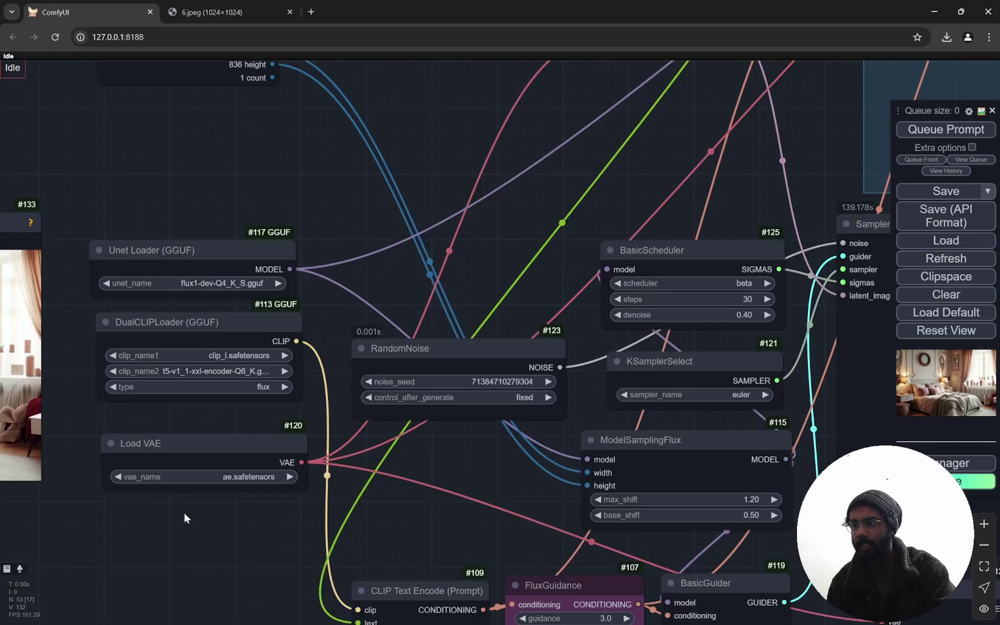
- Inspect the BasicScheduler, KSamplerSelect, ModelSamplingFlux and FluxGuidance nodes that lead to SamplerCustomAdvanced
mouse_move(356, 440)
mouse_down()
mouse_move(265, 435)
mouse_move(162, 408)
mouse_up()
scroll(223, 435, up, 3)
scroll(289, 504, up, 3)
scroll(294, 504, down, 4)
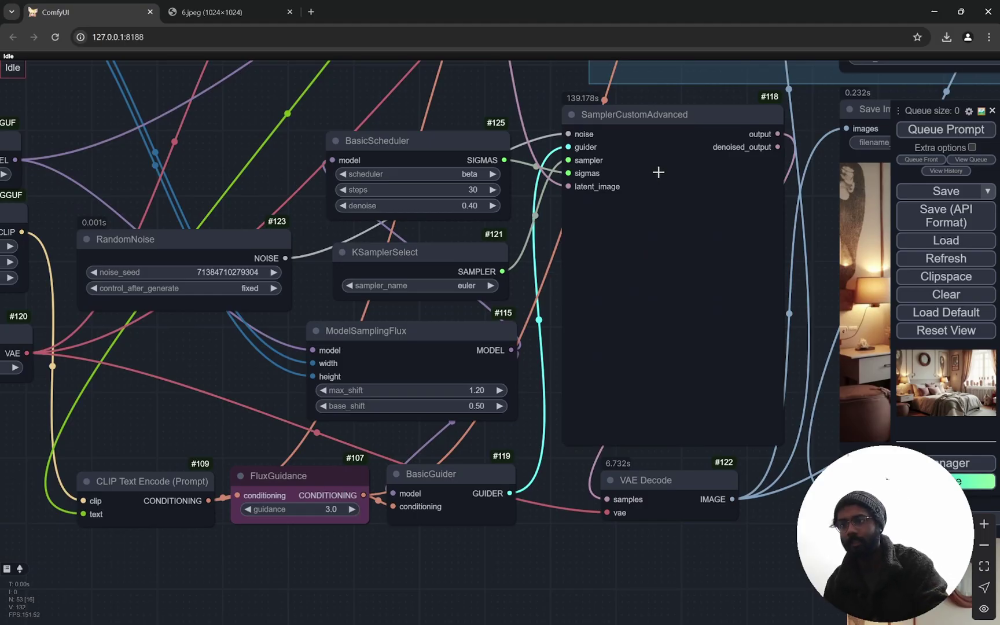
scroll(561, 179, down, 6)
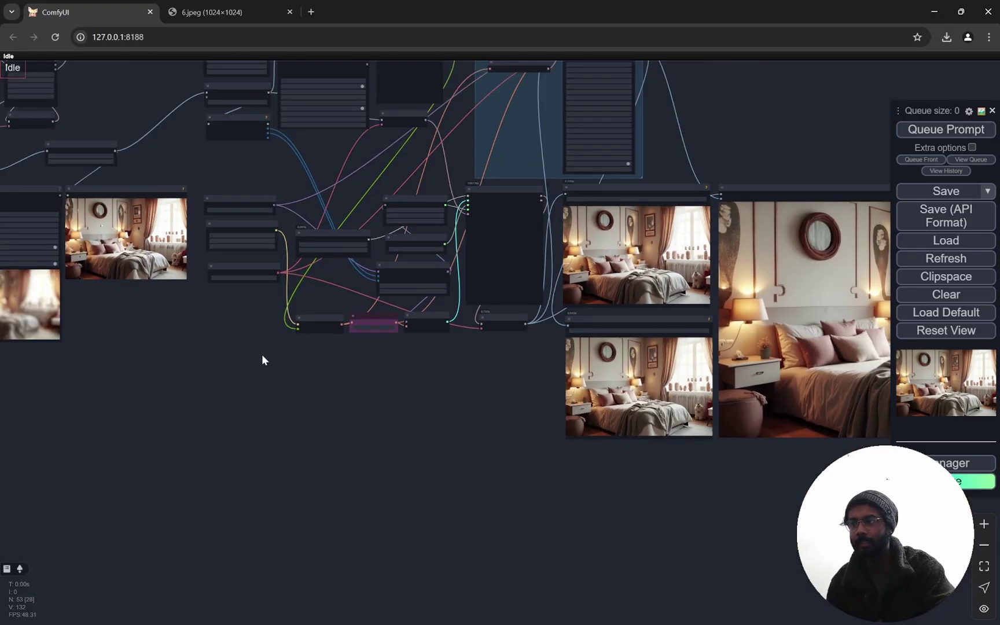
- Compare the far bedside table behind the pillows in the Preview Image node with the same area in the Flux Save Image node
scroll(272, 362, down, 2)
scroll(334, 269, up, 10)
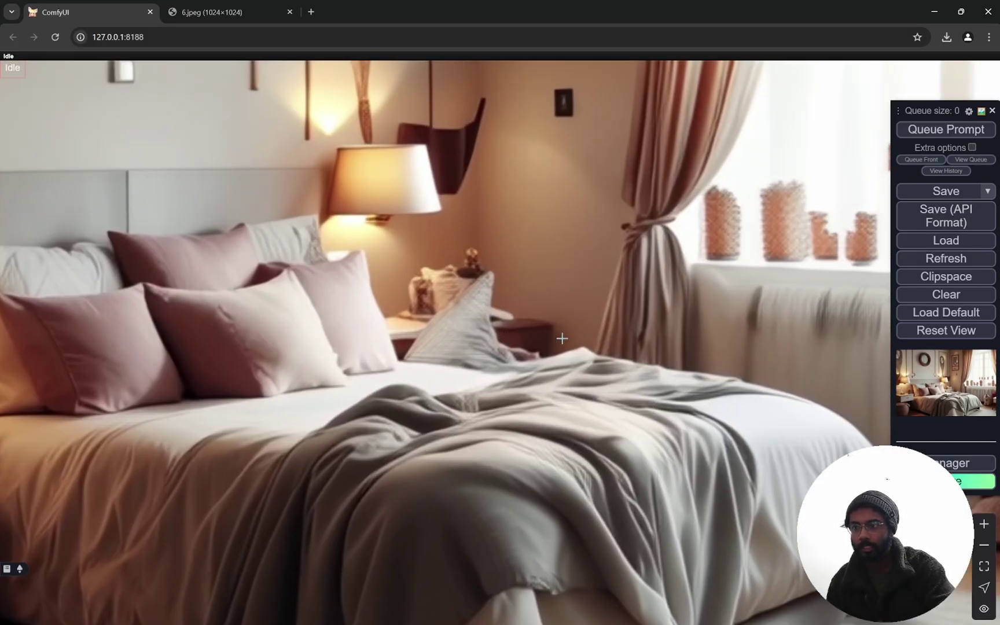
scroll(507, 328, up, 2)
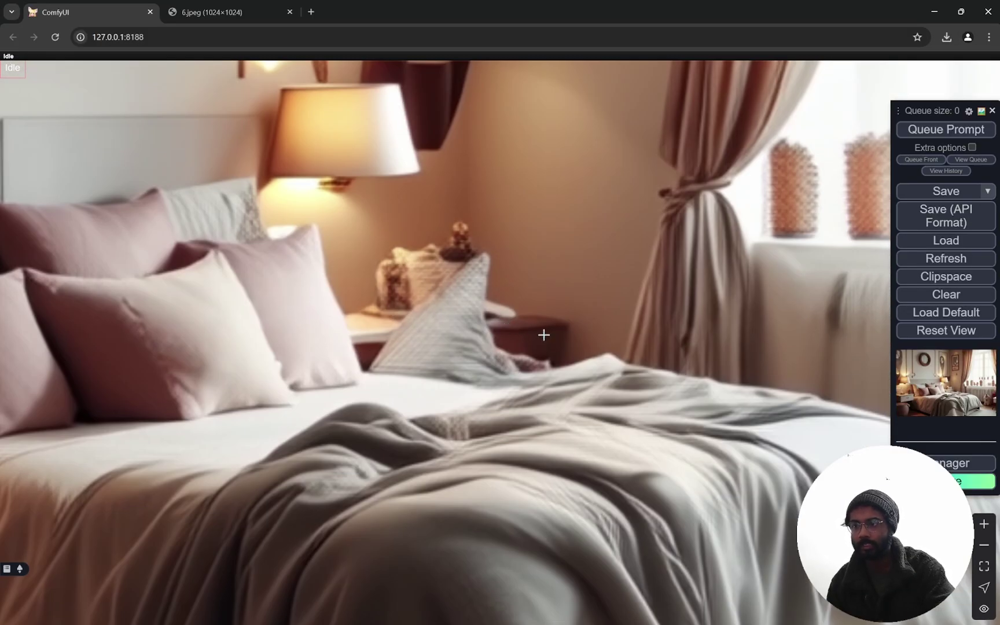
scroll(467, 278, down, 10)
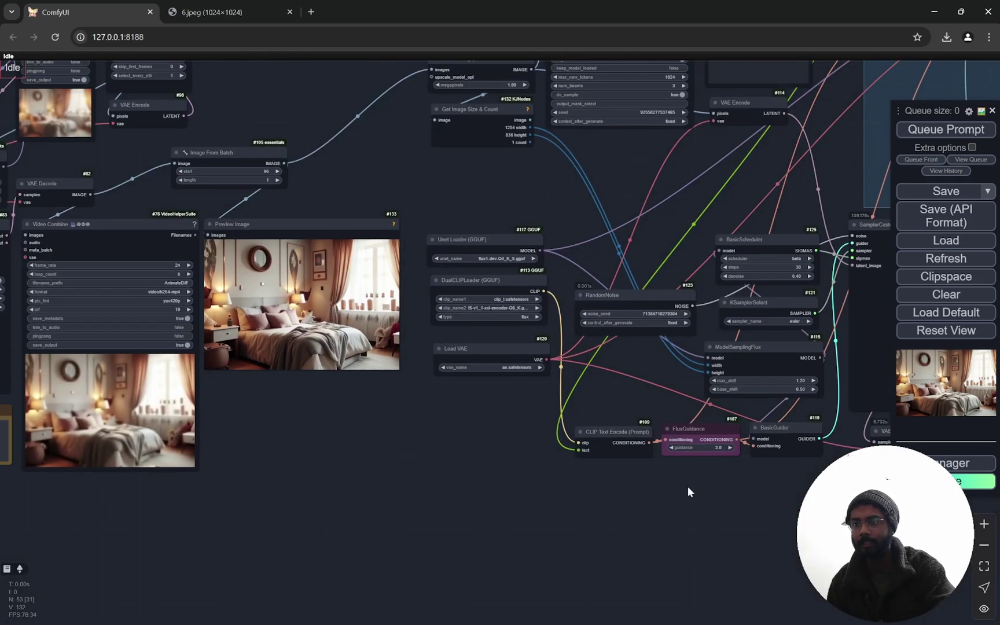
drag(689, 488, 141, 512)
scroll(590, 370, up, 20)
scroll(612, 358, up, 2)
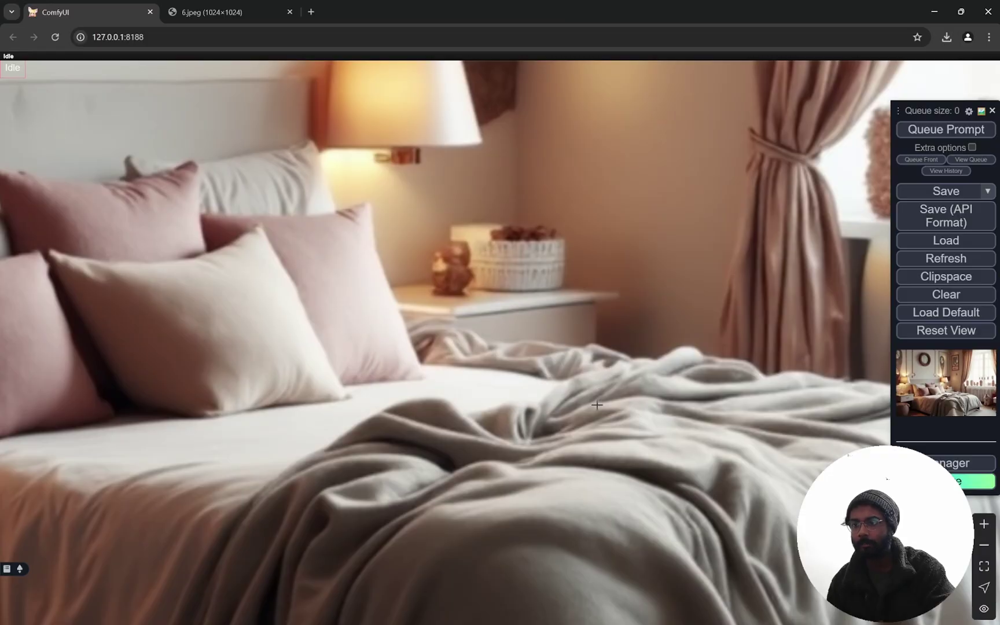
scroll(604, 409, down, 4)
scroll(546, 397, up, 2)
scroll(457, 313, down, 3)
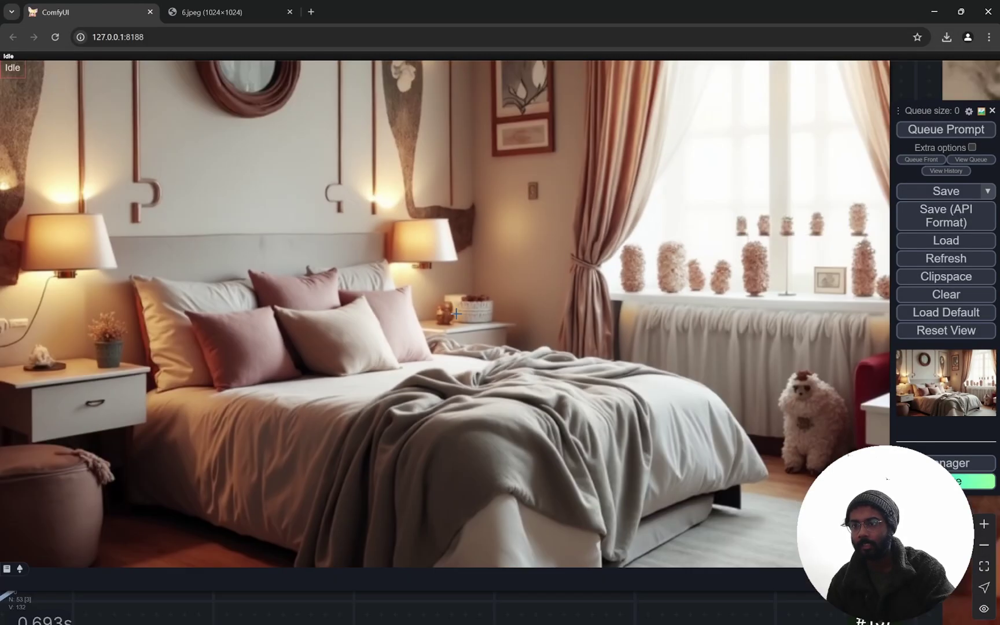
scroll(456, 313, down, 2)
scroll(669, 359, down, 6)
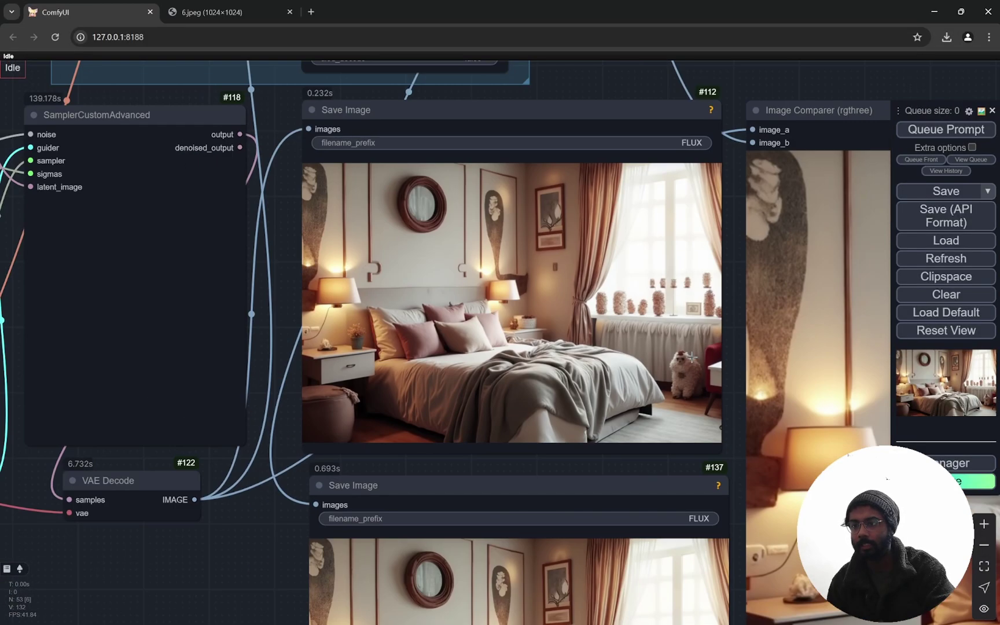
- Compare the object beside the red chair in the Preview Image node and in the Flux-refined Save Image
scroll(357, 351, up, 10)
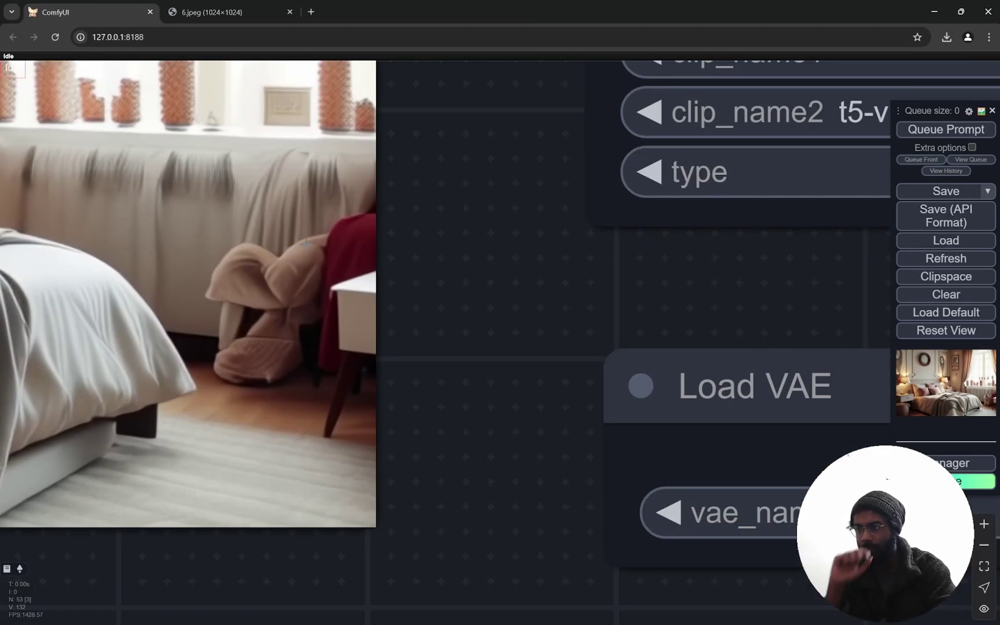
scroll(260, 313, down, 12)
drag(680, 417, 152, 497)
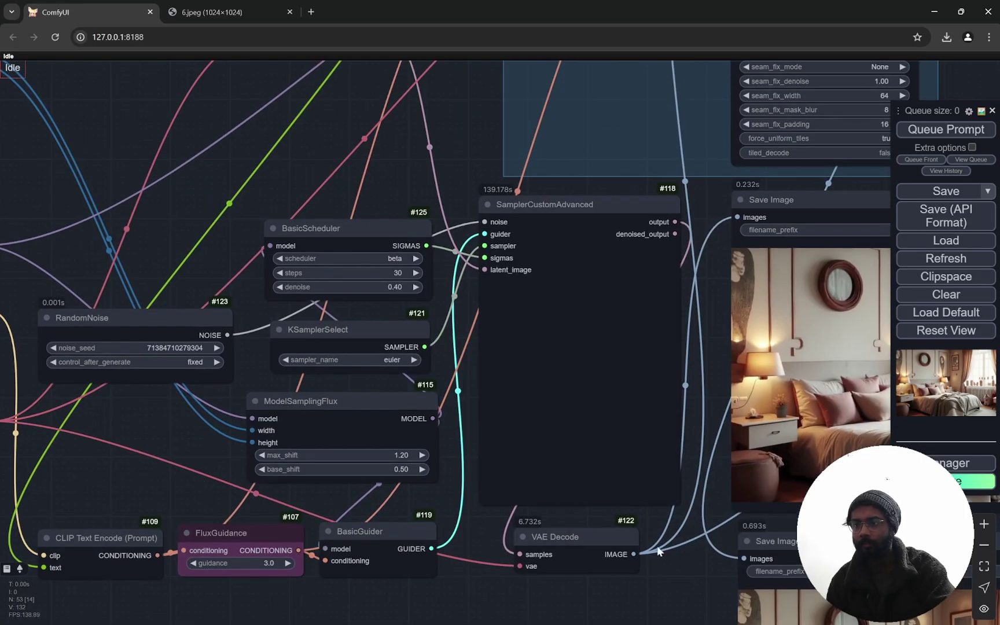
scroll(652, 569, up, 10)
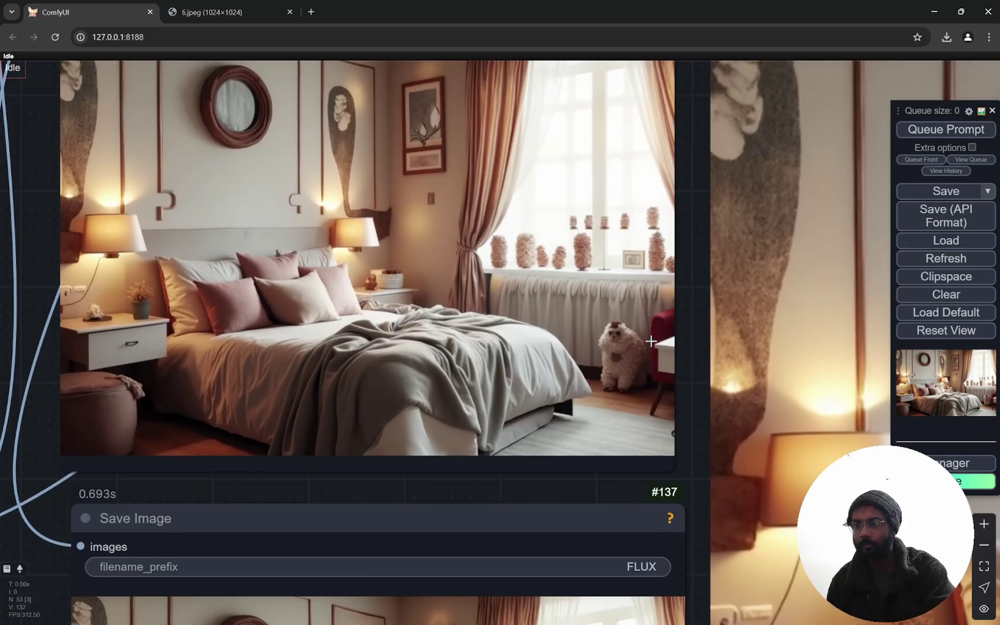
scroll(651, 342, up, 2)
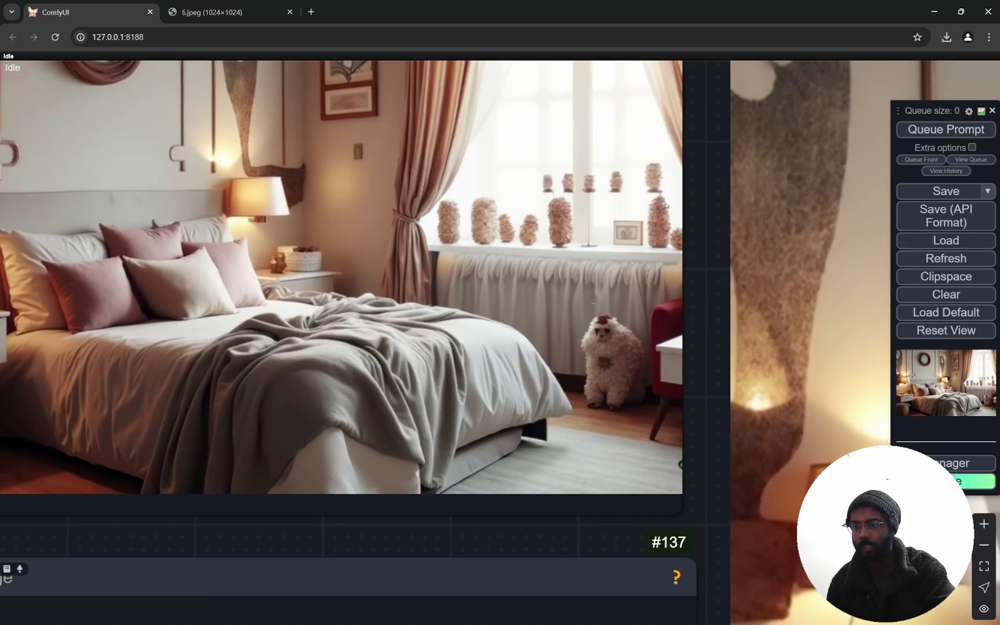
scroll(597, 303, up, 2)
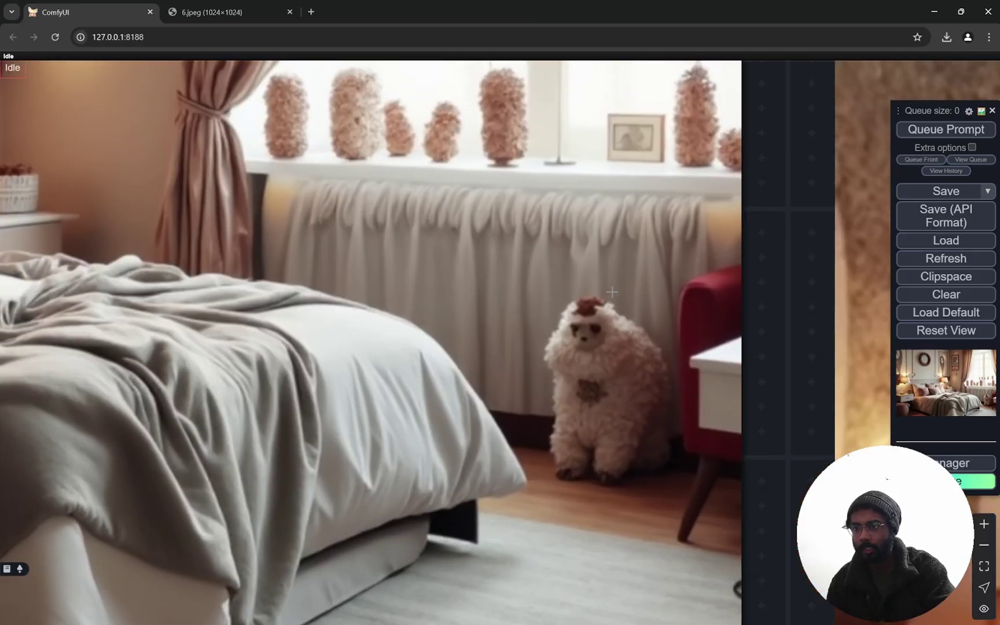
scroll(612, 291, down, 8)
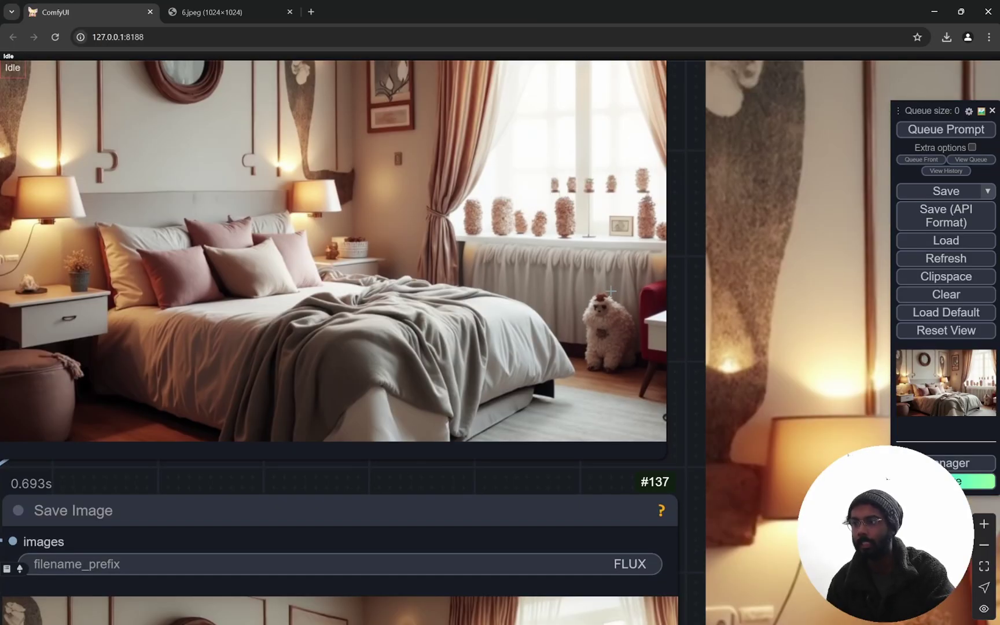
scroll(612, 291, down, 4)
- Compare the near nightstand and its drawer handle in the Flux-refined image with those in the Preview Image node
scroll(173, 309, up, 12)
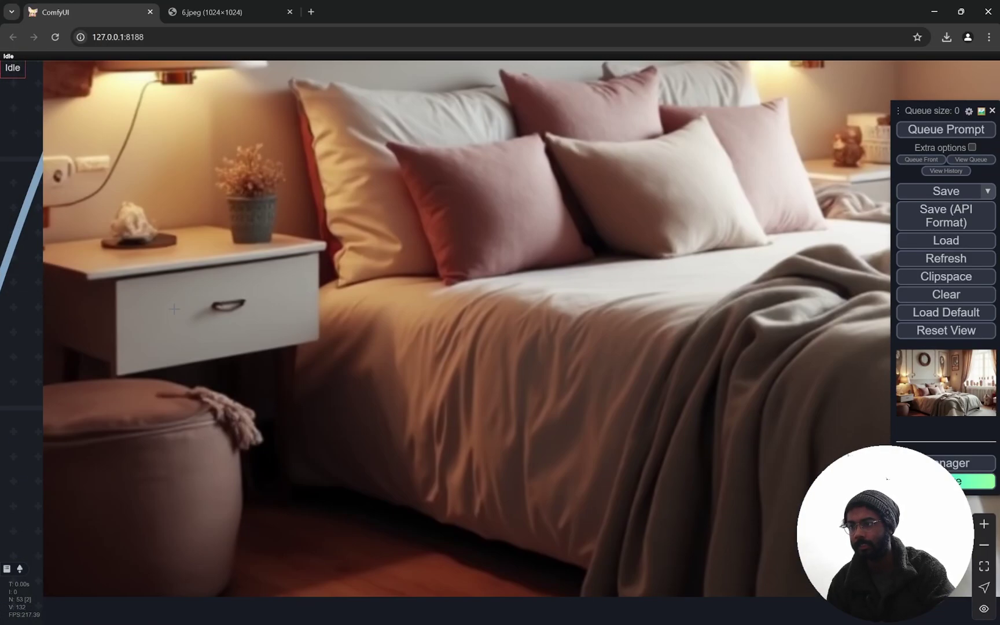
scroll(173, 309, up, 5)
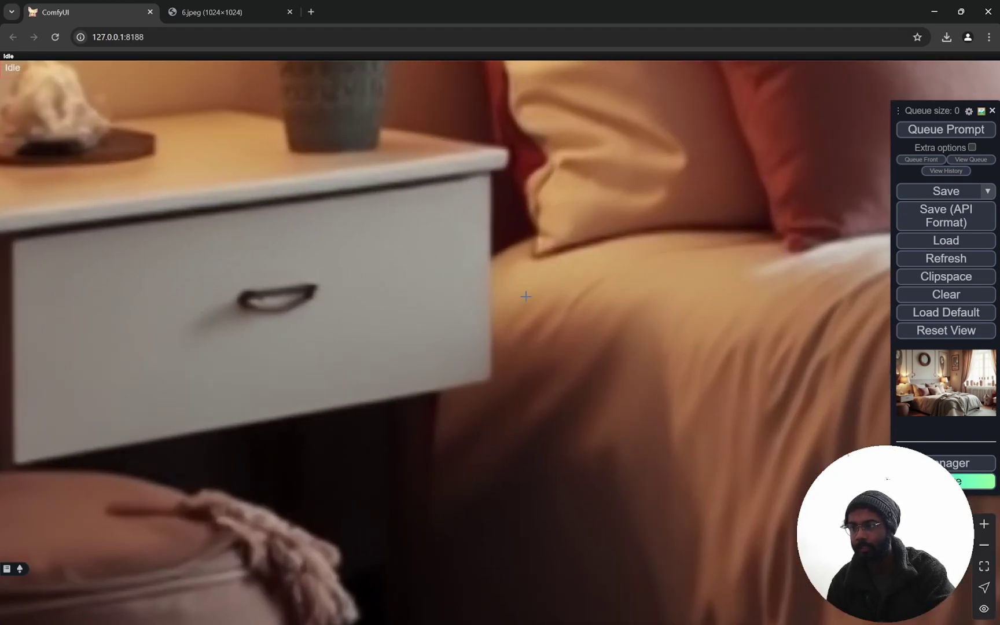
scroll(635, 288, down, 12)
scroll(160, 316, up, 2)
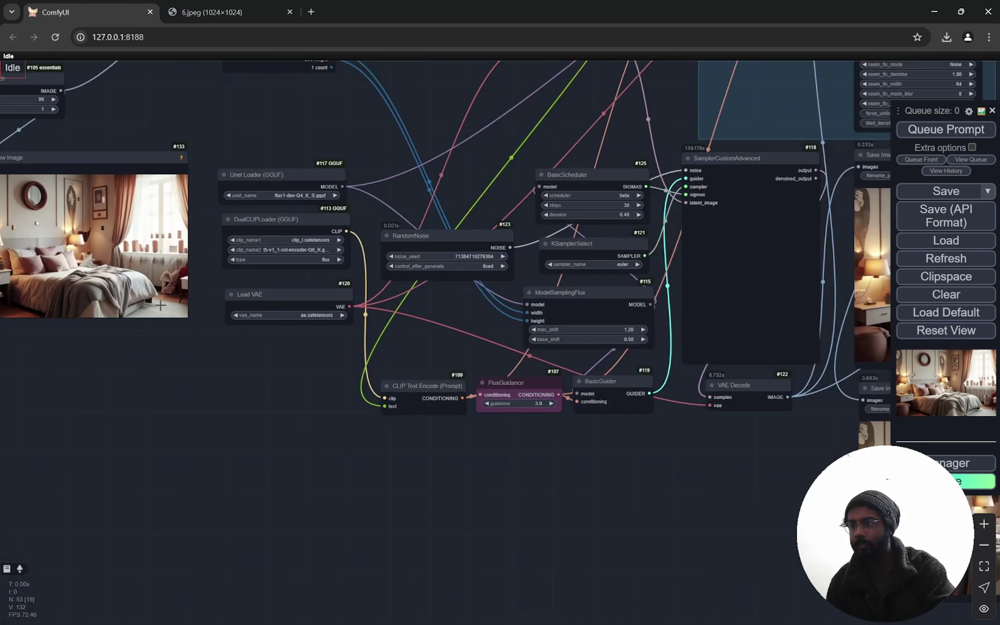
scroll(161, 316, up, 4)
drag(255, 368, 776, 508)
scroll(472, 418, up, 20)
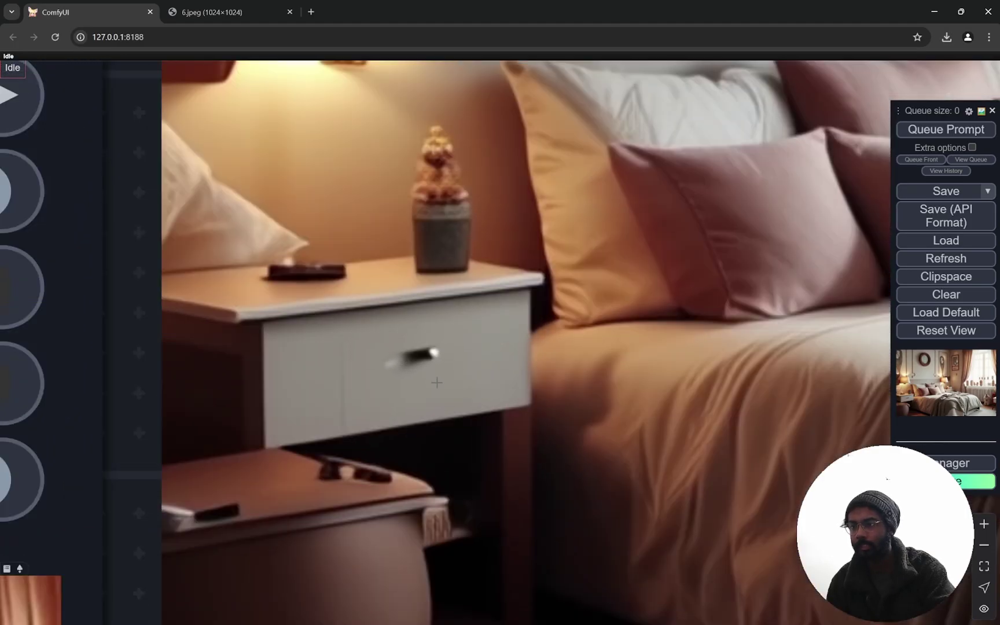
scroll(426, 347, up, 1)
scroll(314, 345, down, 1)
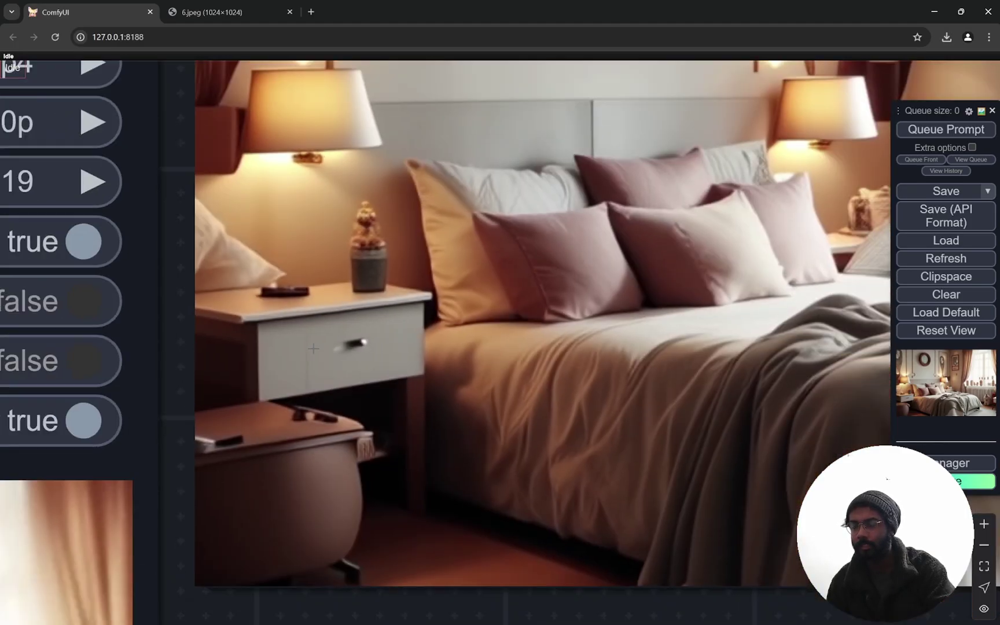
scroll(313, 348, down, 9)
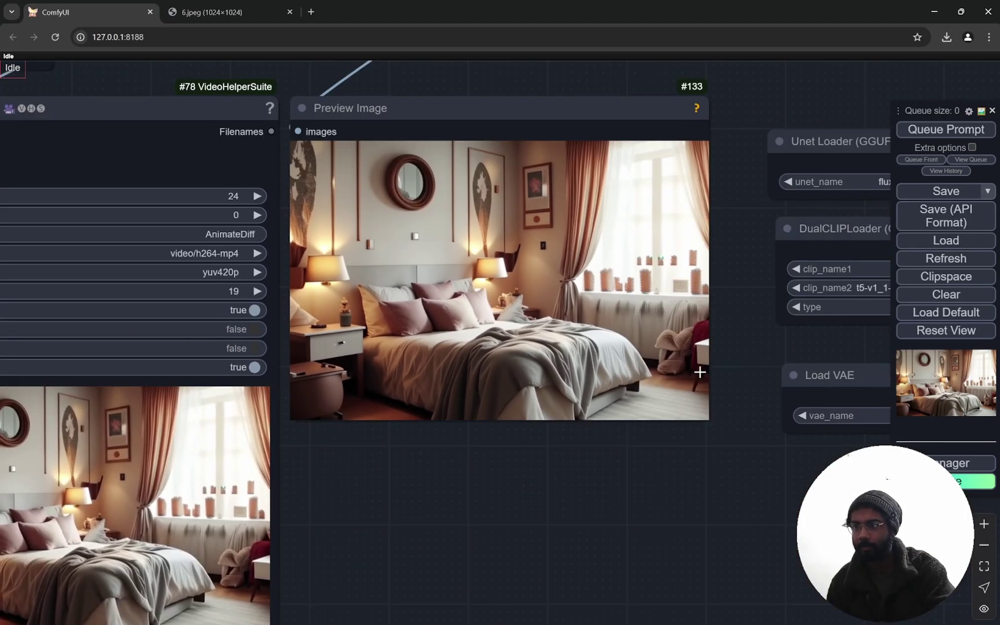
- Examine the window side of the room in the Preview Image node before refinement
scroll(700, 372, down, 4)
scroll(680, 360, up, 5)
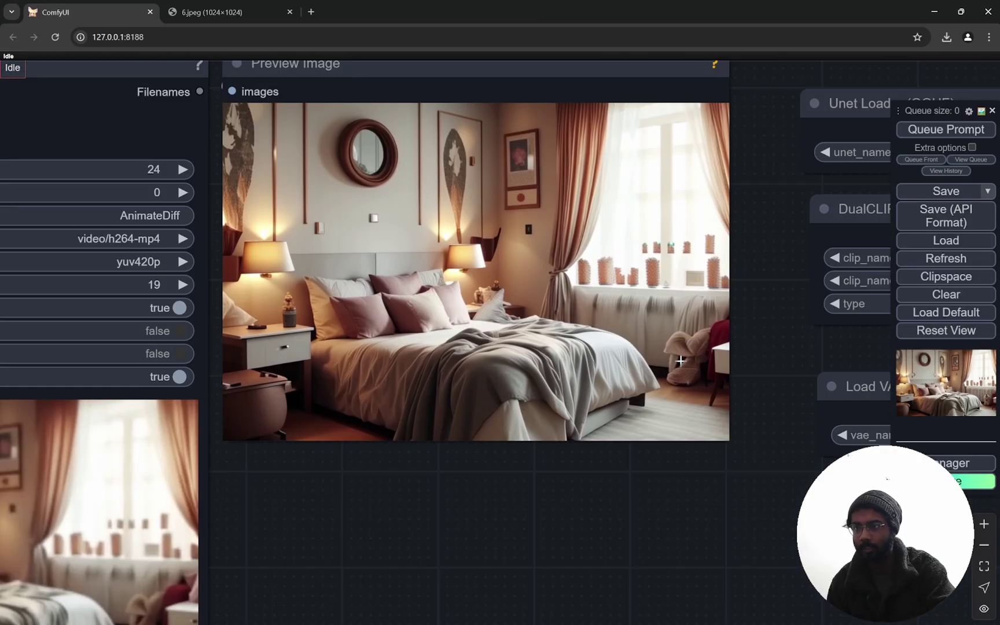
scroll(680, 361, up, 2)
scroll(411, 382, down, 6)
scroll(411, 382, up, 1)
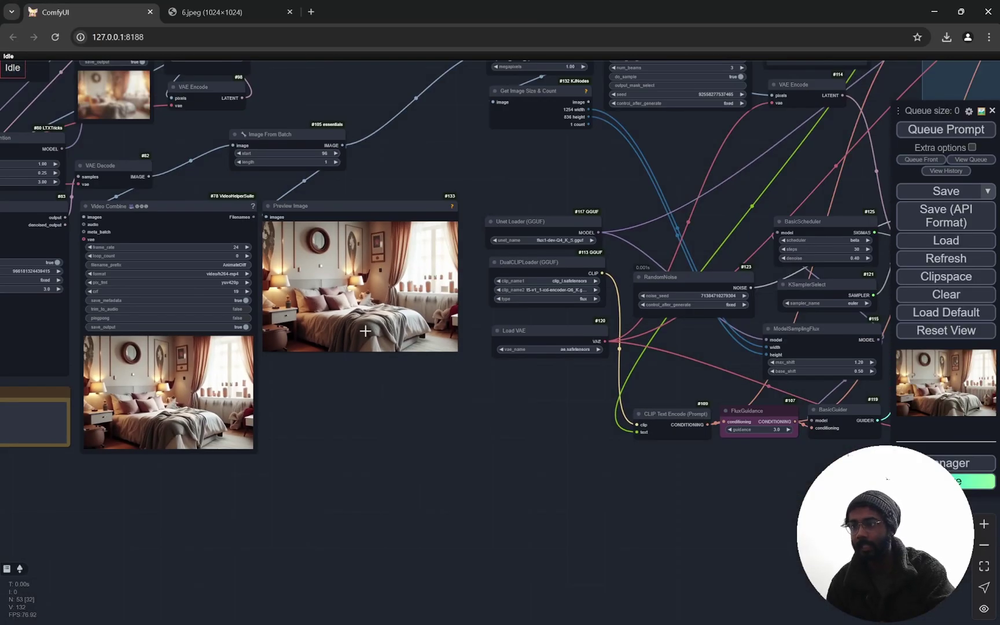
- Examine the wall, lamps and bedside details in the Save Image output next to the Image Comparer
drag(563, 405, 294, 440)
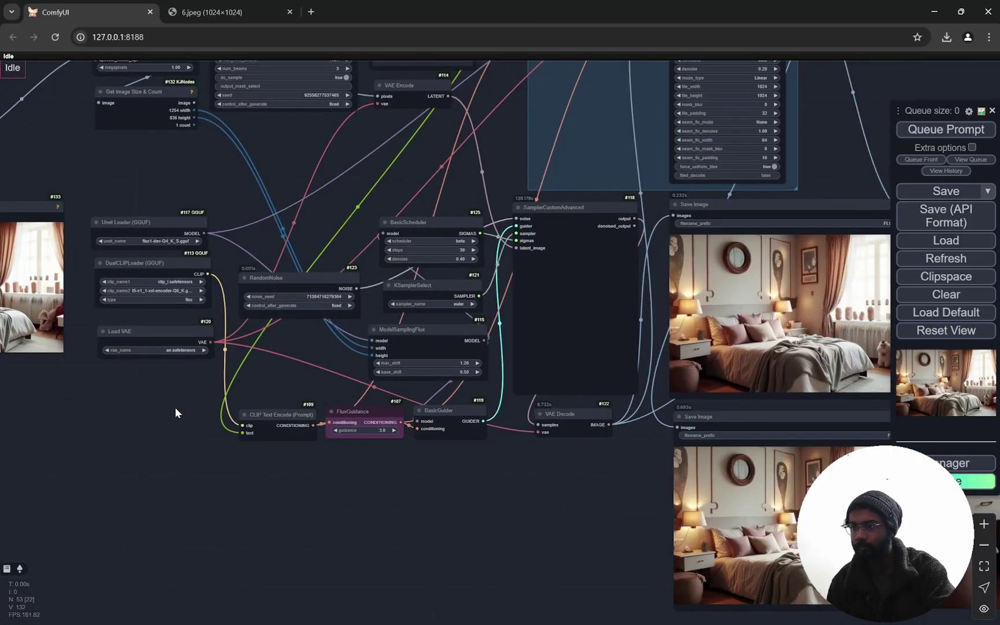
drag(617, 477, 294, 453)
scroll(579, 317, up, 11)
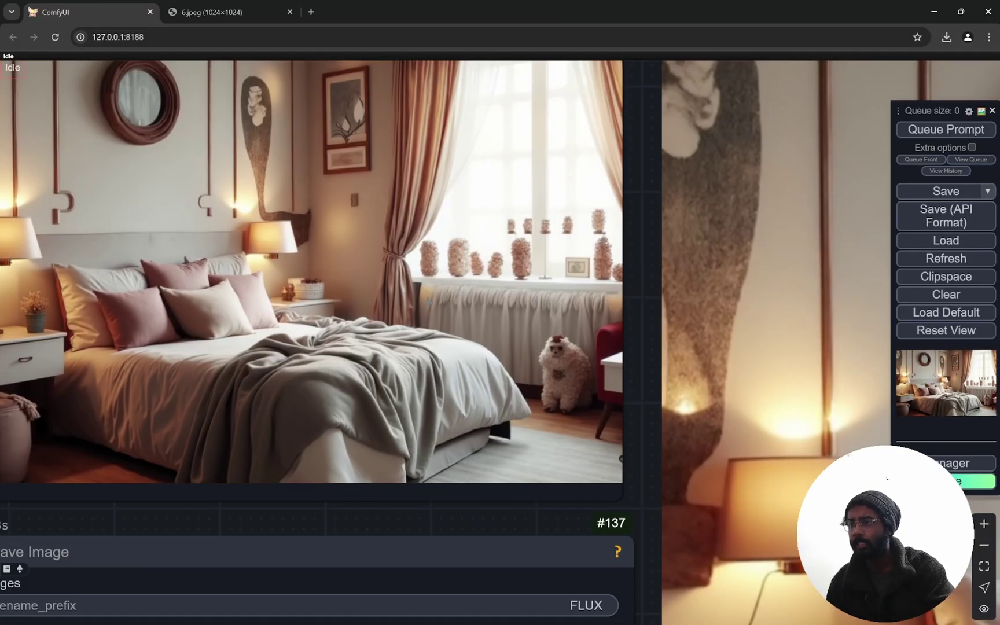
drag(305, 255, 493, 307)
scroll(492, 307, up, 3)
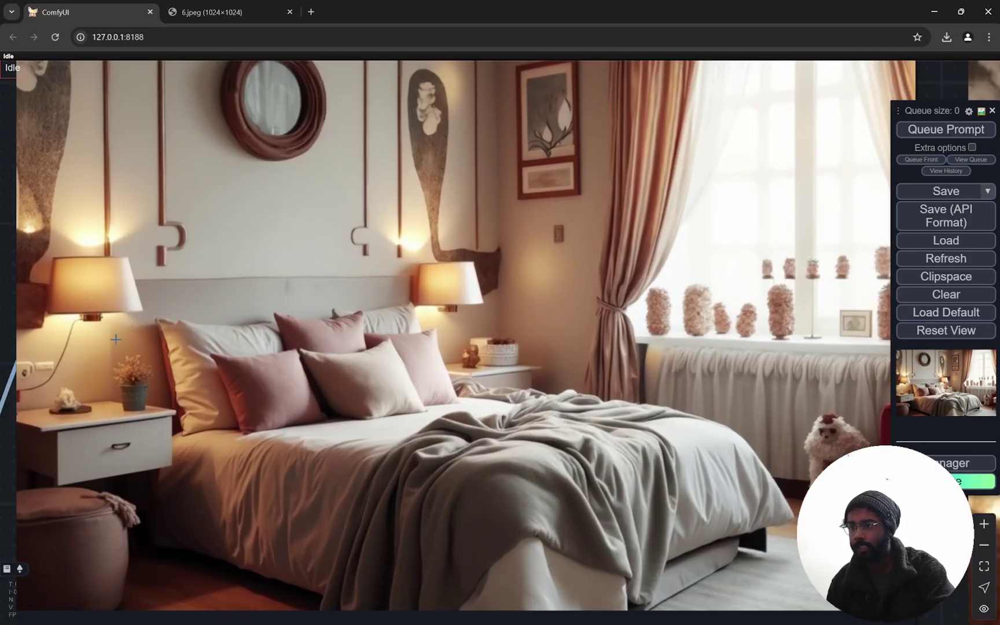
scroll(388, 352, up, 1)
scroll(191, 272, down, 5)
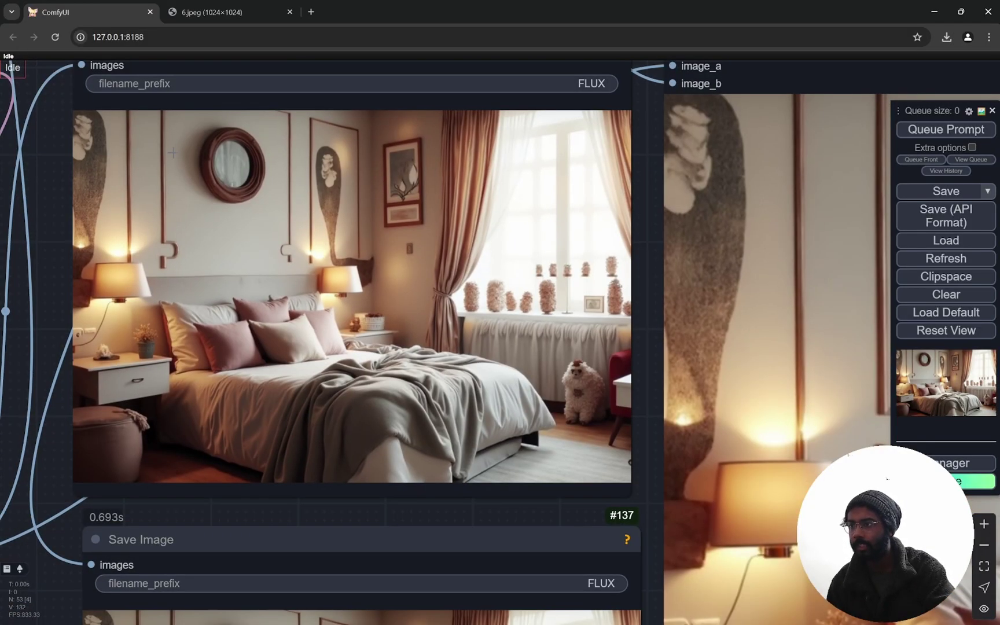
scroll(430, 227, down, 10)
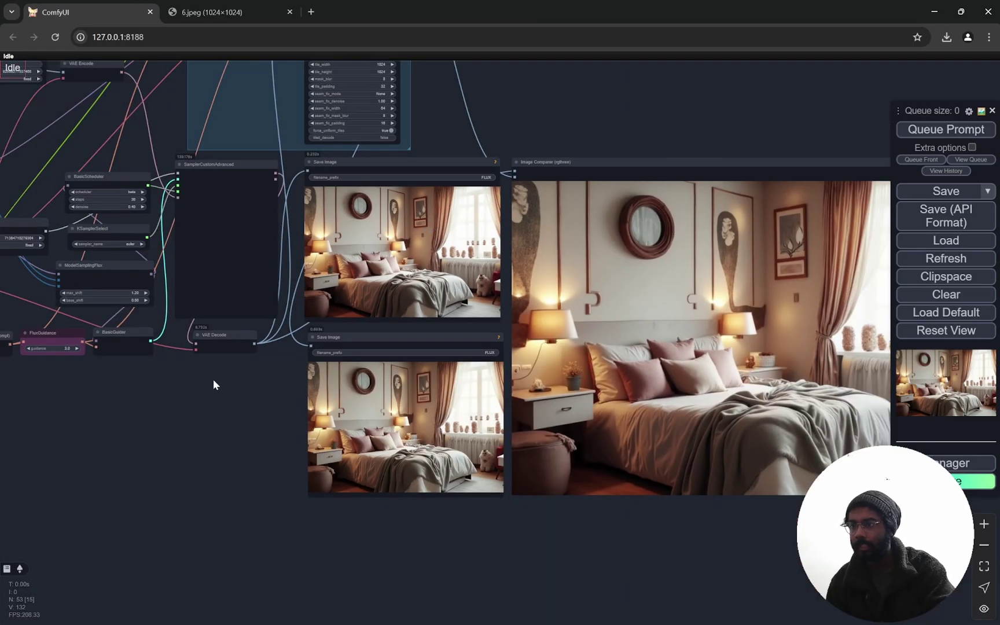
- Inspect the 4x Upscaler group and the Fast Groups Muter node with its Enable 4x Upscaler switch
drag(214, 381, 454, 617)
drag(446, 238, 448, 326)
scroll(447, 326, up, 7)
scroll(367, 329, down, 5)
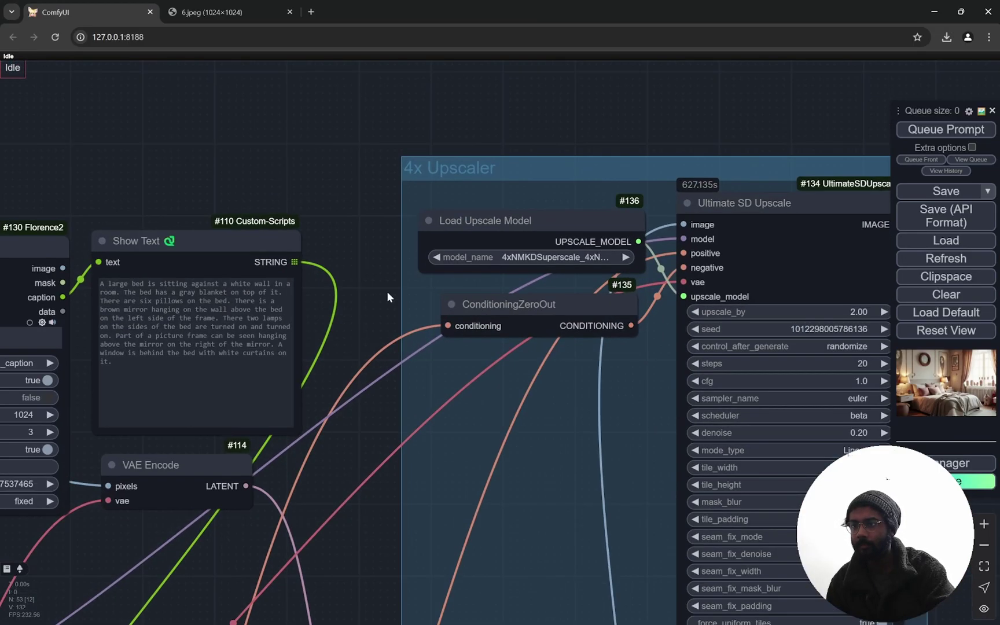
scroll(393, 333, down, 2)
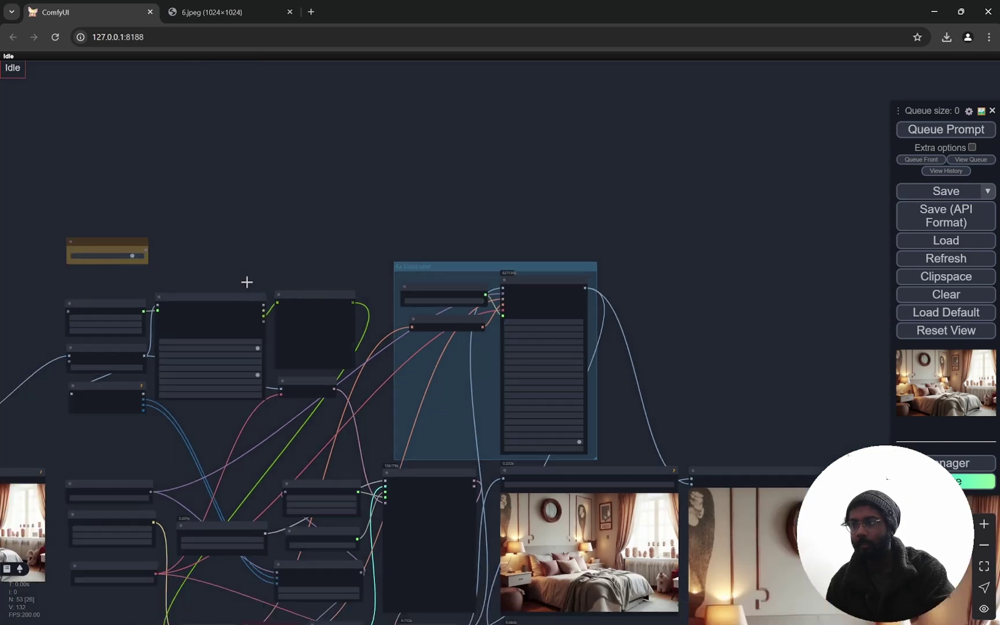
scroll(103, 278, up, 15)
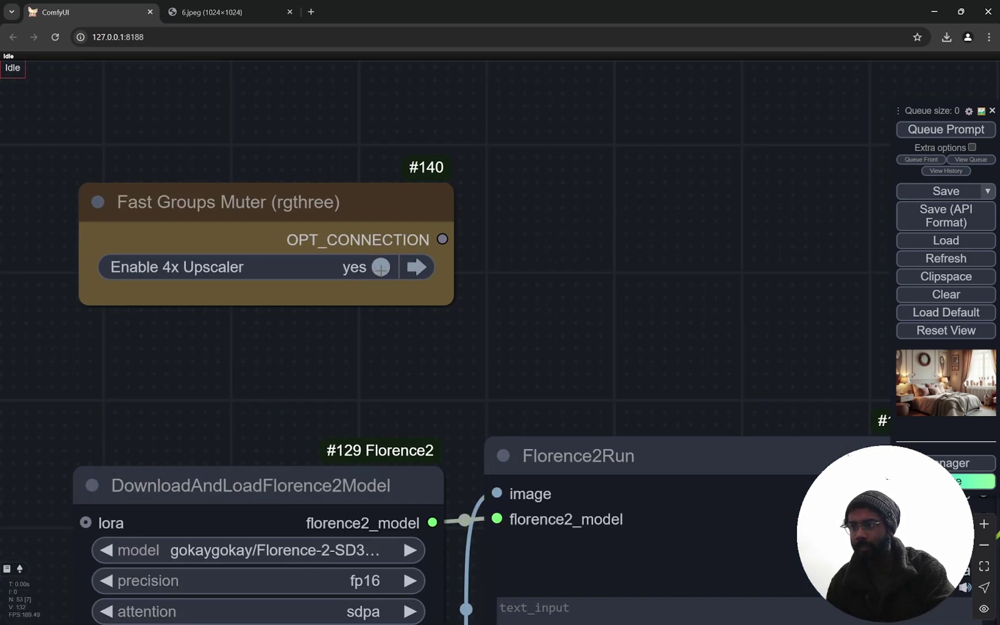
- Disable the 4x Upscaler group with the Fast Groups Muter, enable it again, and look over the group's nodes
click(381, 268)
scroll(149, 275, down, 10)
scroll(214, 284, up, 3)
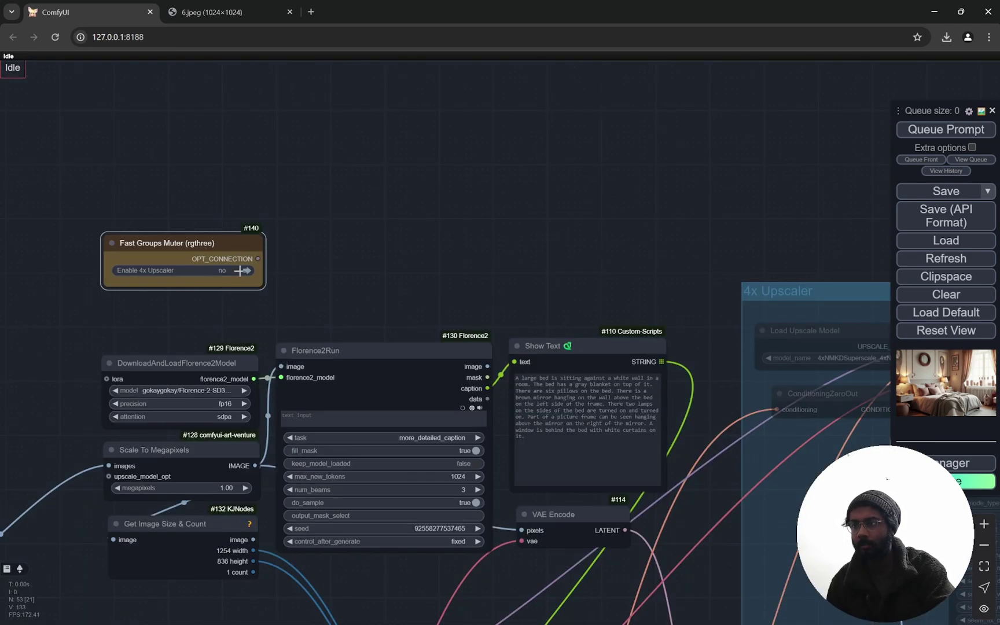
scroll(409, 230, down, 5)
drag(540, 235, 261, 174)
scroll(463, 259, up, 5)
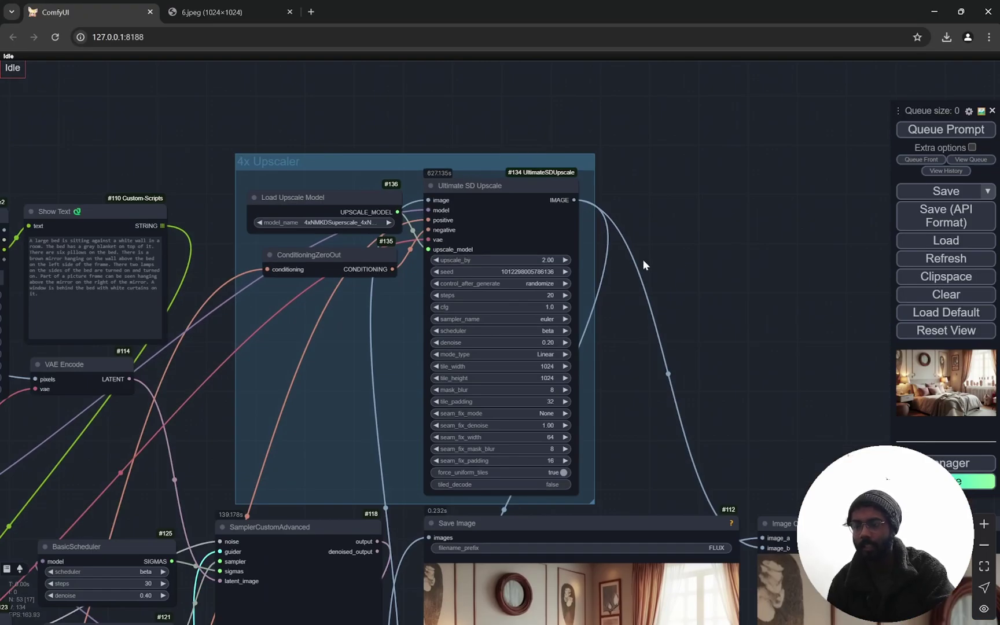
- Compare the round mirror, the pillows and the near nightstand before and after upscaling in the Image Comparer node
scroll(681, 257, down, 4)
drag(762, 279, 589, 169)
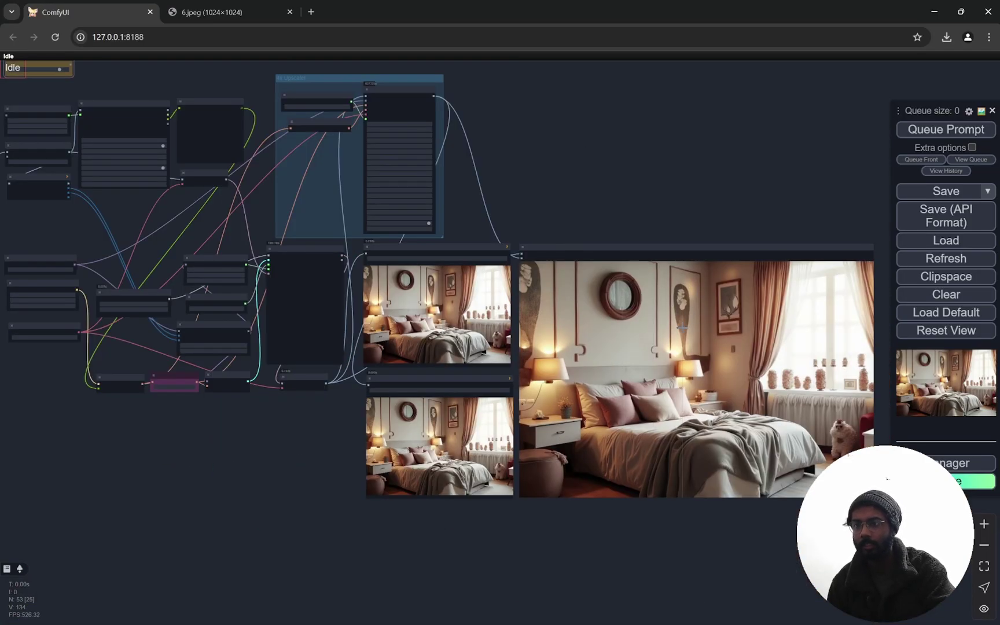
scroll(682, 327, up, 10)
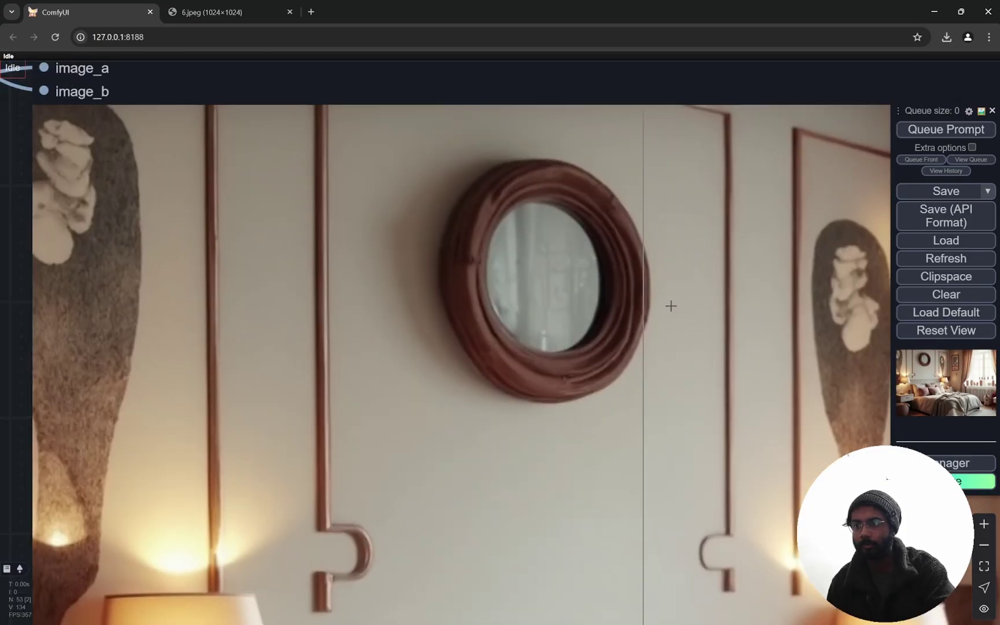
scroll(678, 306, down, 5)
scroll(341, 379, up, 6)
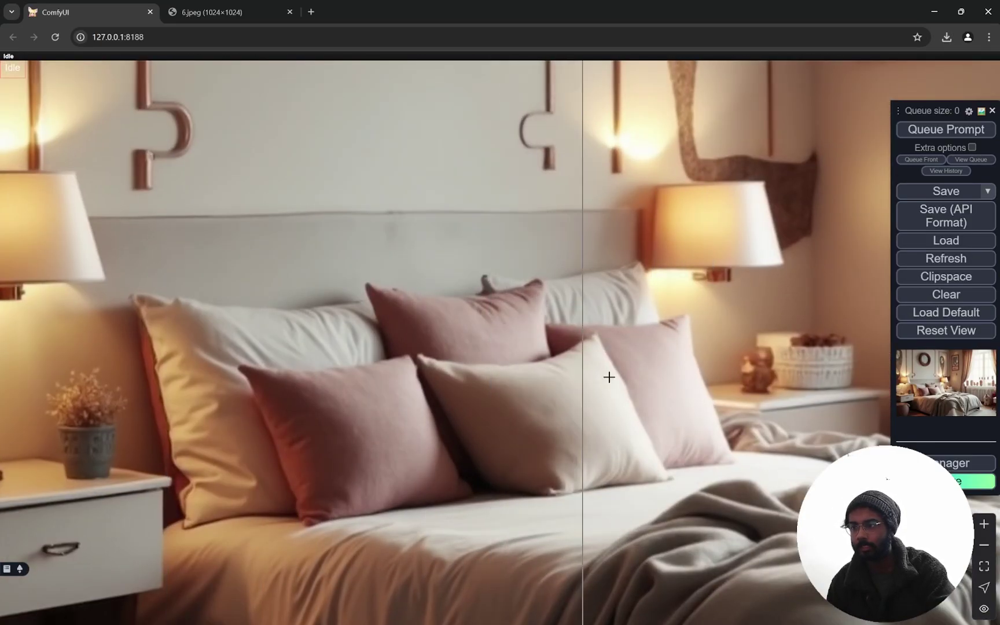
scroll(609, 377, down, 4)
scroll(294, 377, up, 6)
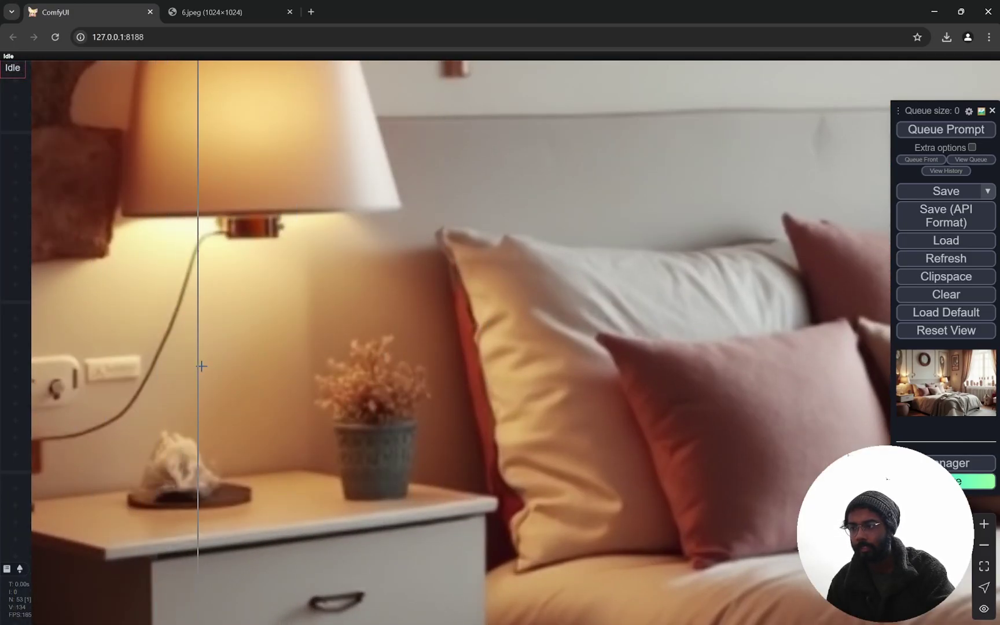
scroll(210, 366, down, 3)
scroll(168, 381, down, 3)
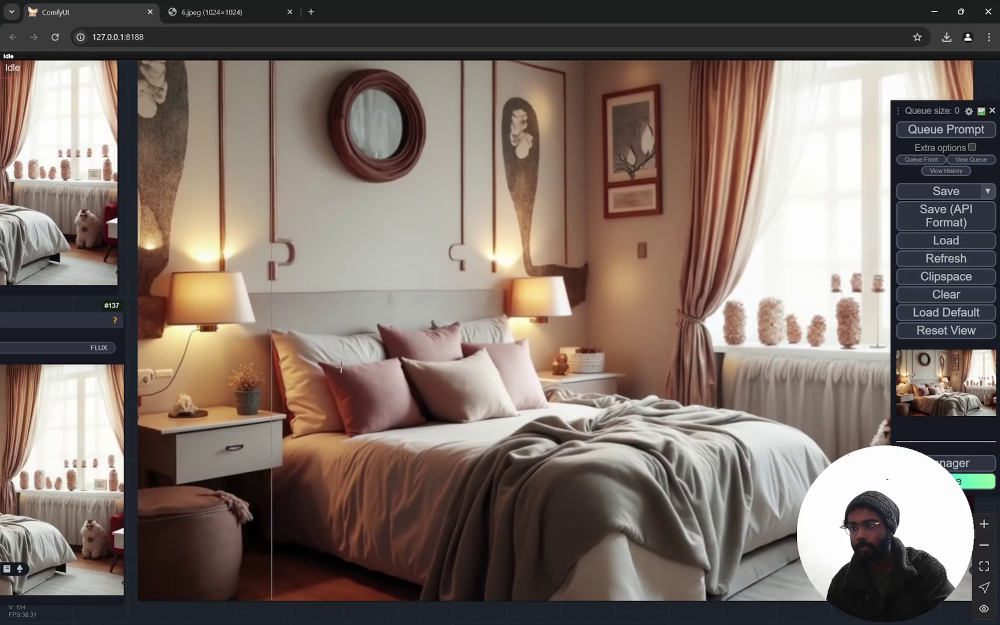
- Compare the windowsill ornaments and the furry animal figure in the Image Comparer node
scroll(363, 366, down, 3)
scroll(724, 423, up, 6)
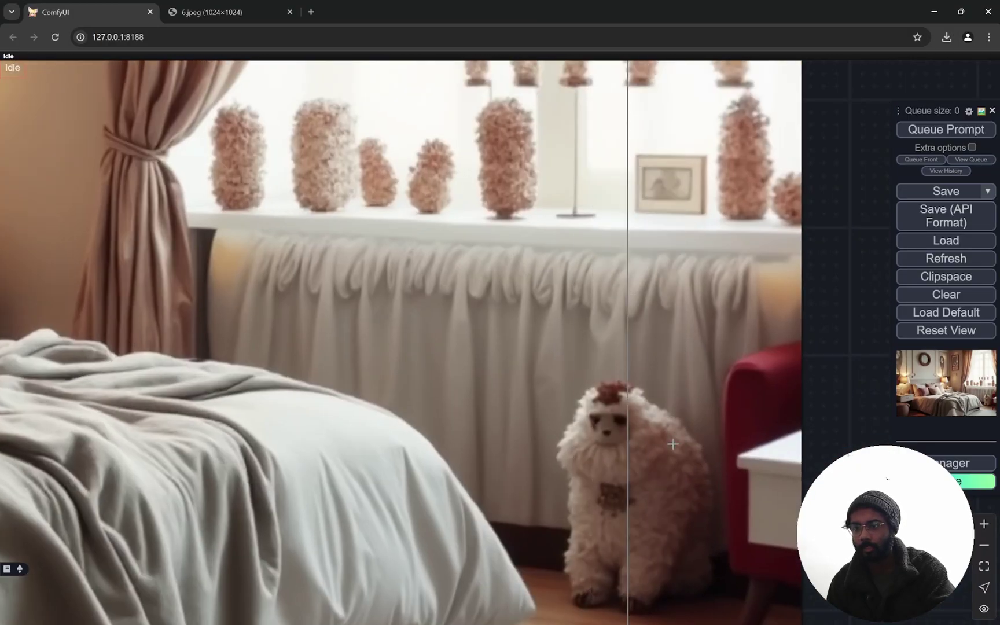
scroll(689, 443, up, 2)
scroll(735, 437, down, 3)
scroll(741, 436, down, 2)
scroll(547, 444, down, 5)
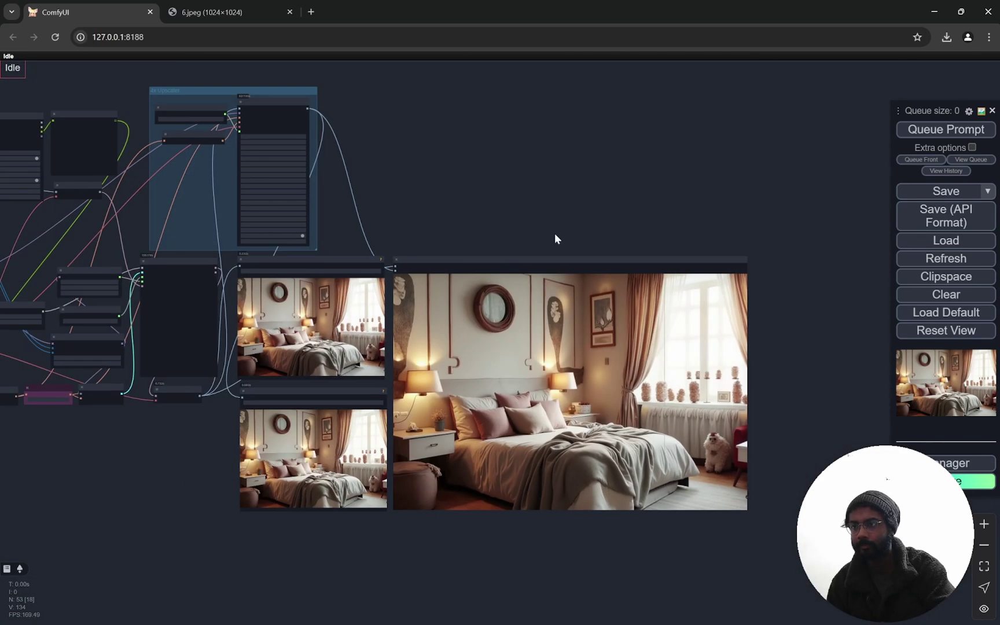
- Inspect the Load Upscale Model, ConditioningZeroOut and Ultimate SD Upscale settings inside the 4x Upscaler group
scroll(266, 196, up, 8)
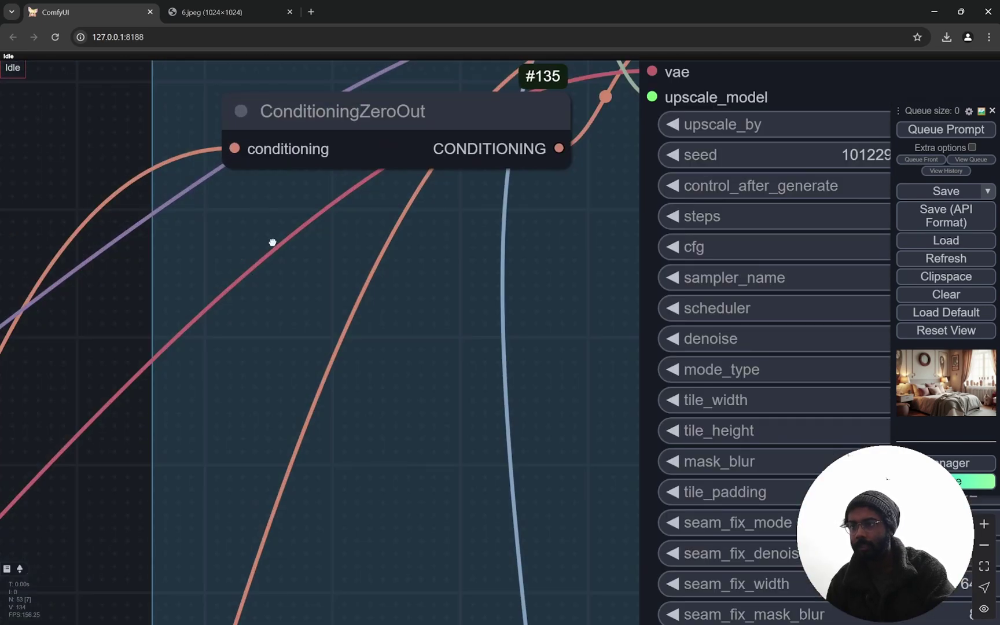
drag(280, 269, 297, 435)
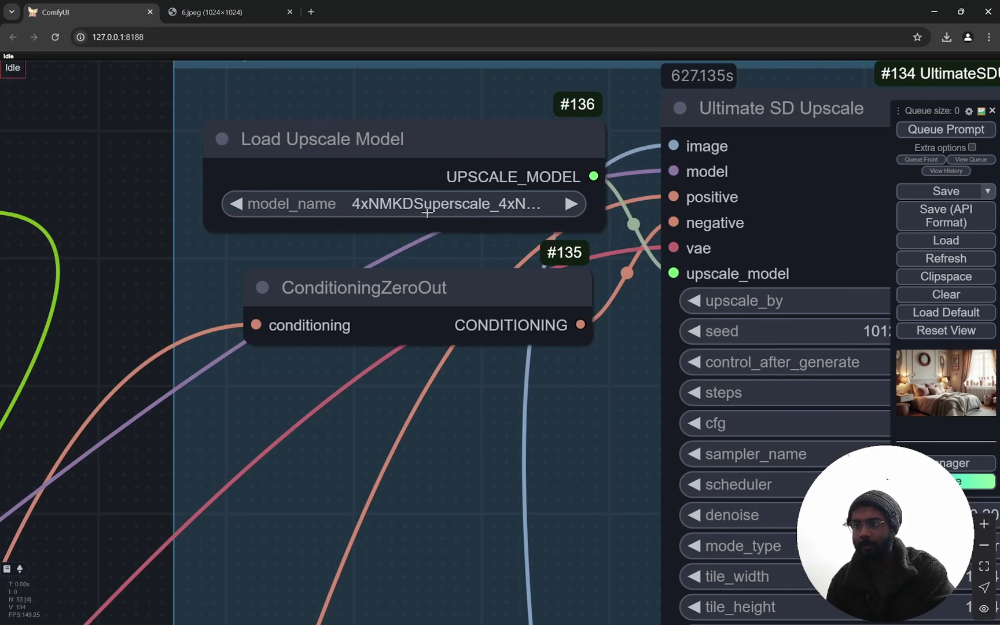
scroll(150, 239, down, 5)
scroll(607, 362, up, 6)
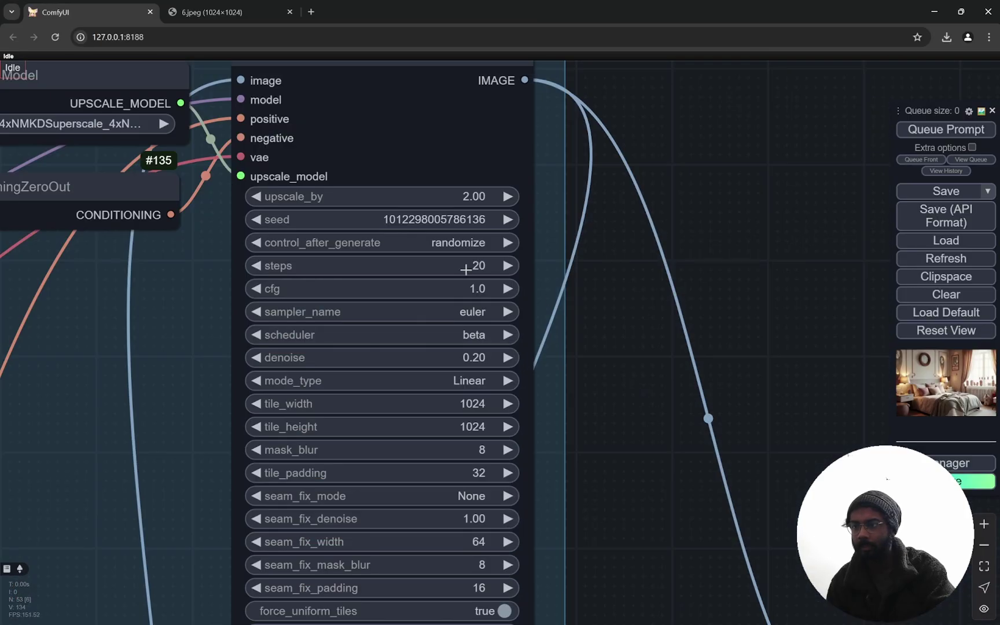
scroll(574, 302, down, 2)
drag(588, 394, 590, 312)
scroll(579, 316, up, 1)
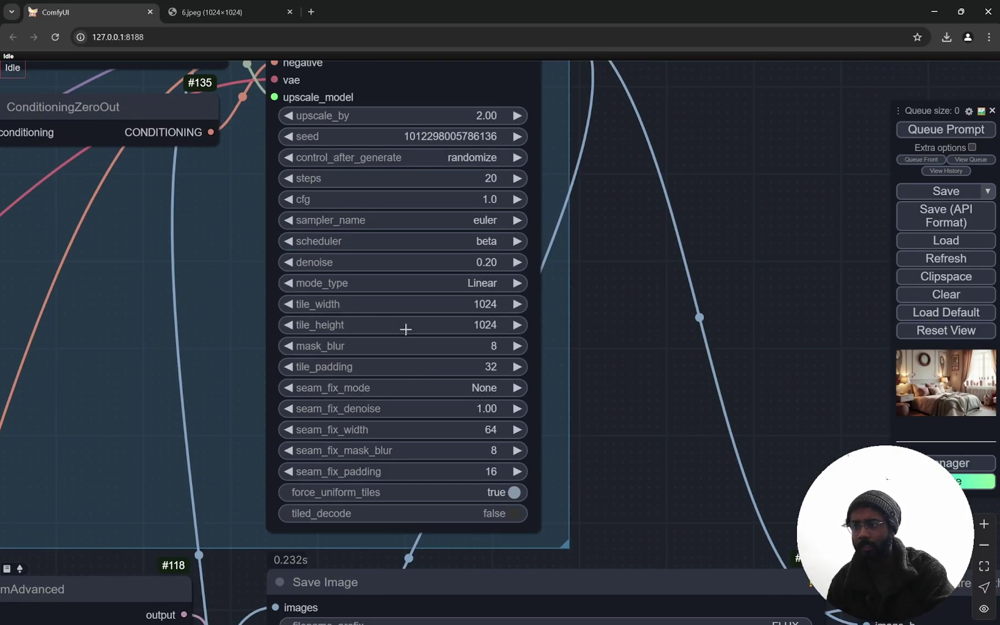
scroll(607, 335, down, 3)
scroll(627, 339, up, 5)
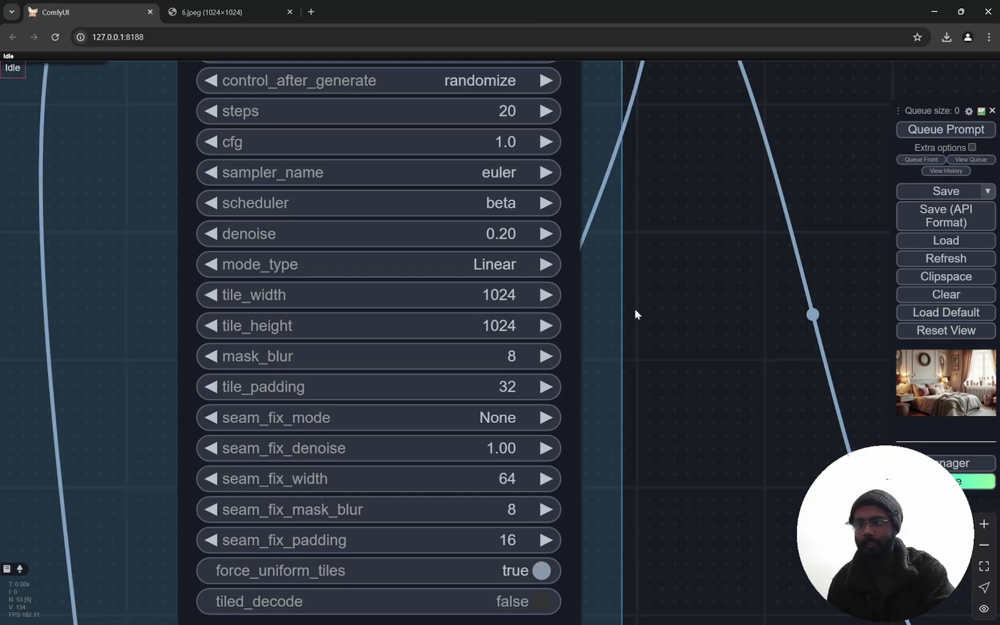
- Compare the wall, far bedside lamp and far nightstand details in the Image Comparer node
scroll(658, 299, down, 5)
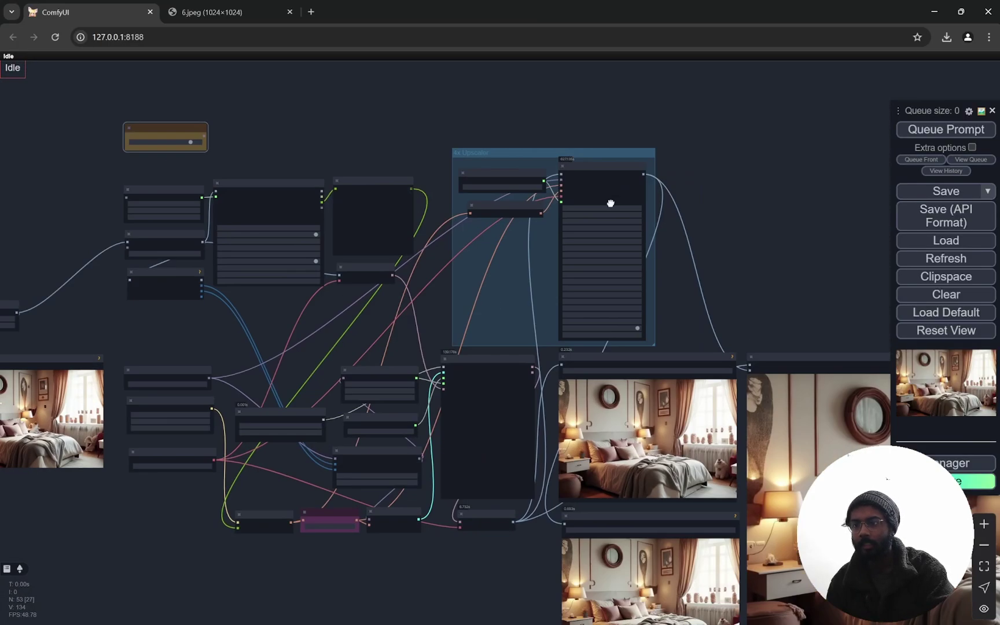
scroll(591, 194, down, 3)
scroll(681, 279, up, 10)
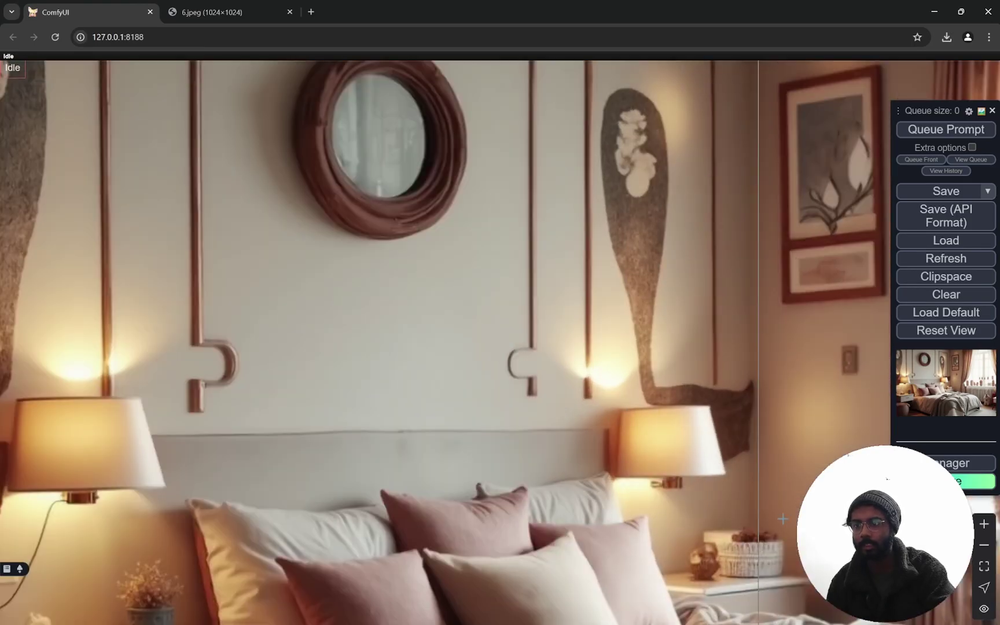
scroll(801, 576, up, 8)
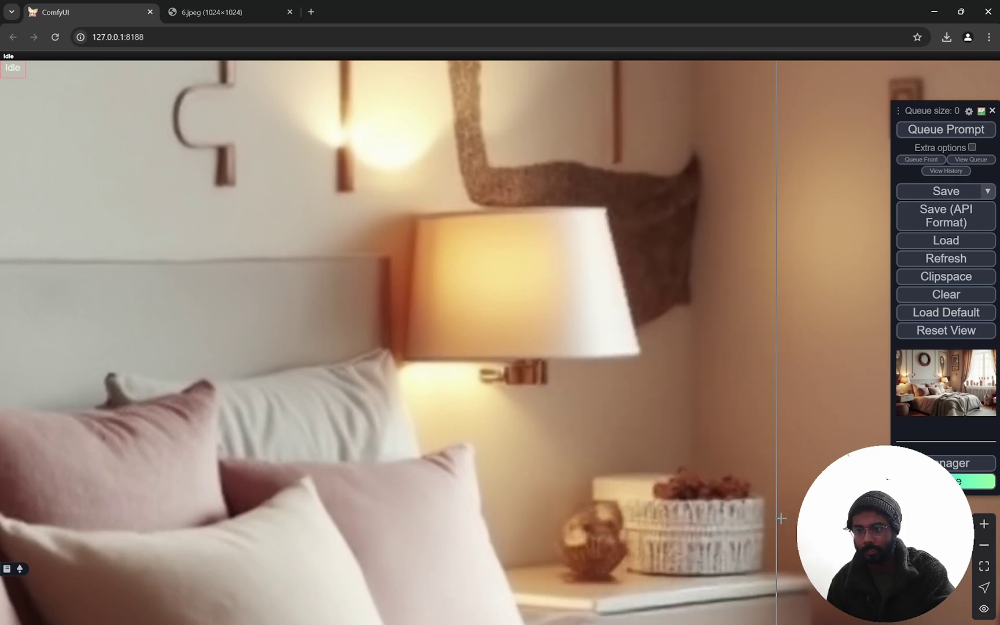
scroll(787, 480, down, 6)
scroll(790, 471, down, 5)
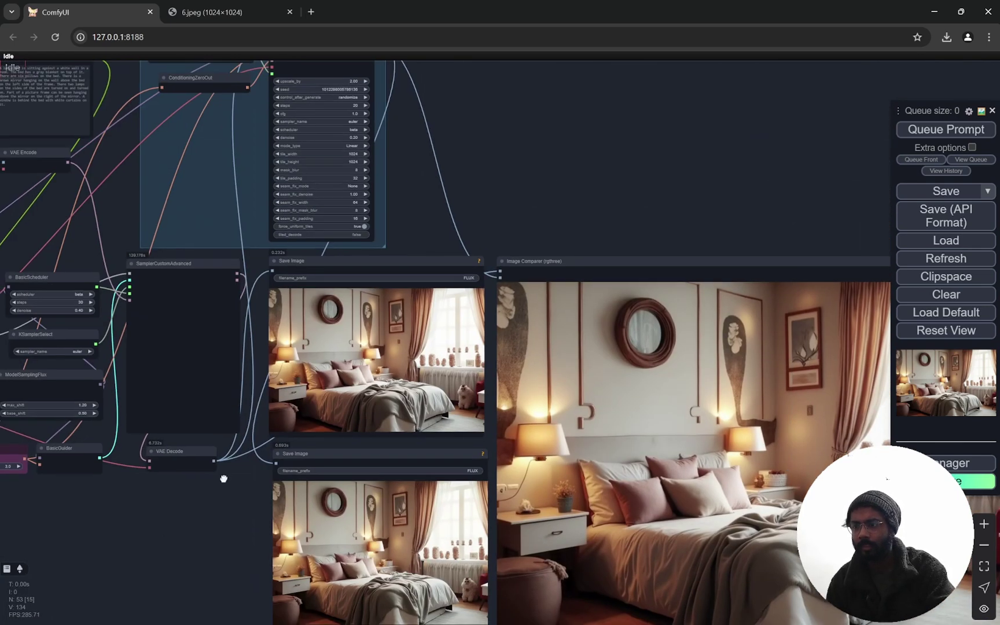
- Examine the bedroom picture in the lower Save Image node beside the Image Comparer
scroll(276, 388, up, 4)
scroll(346, 431, up, 2)
scroll(437, 433, down, 7)
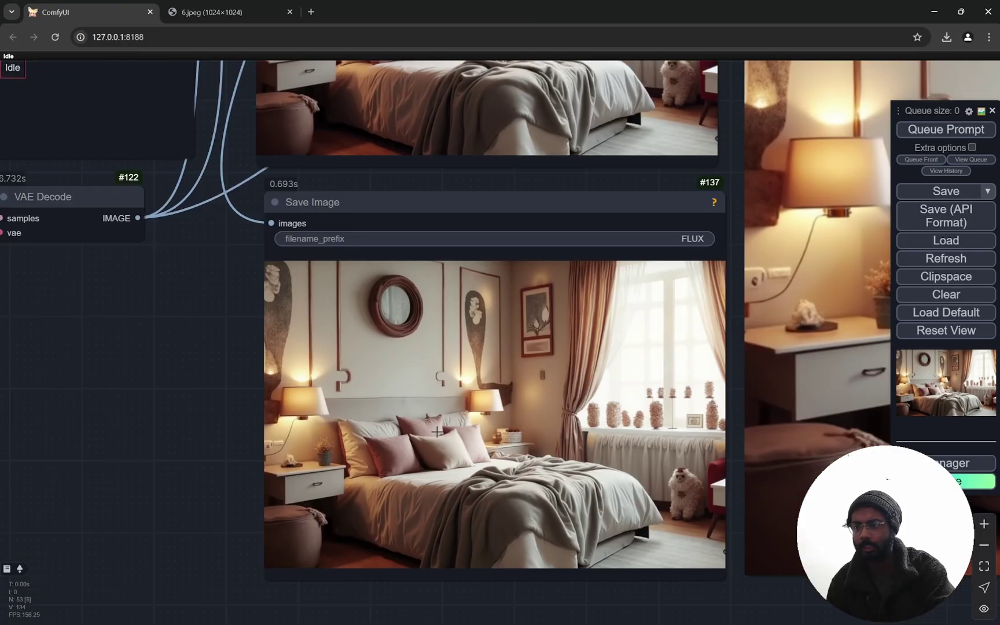
scroll(480, 434, up, 6)
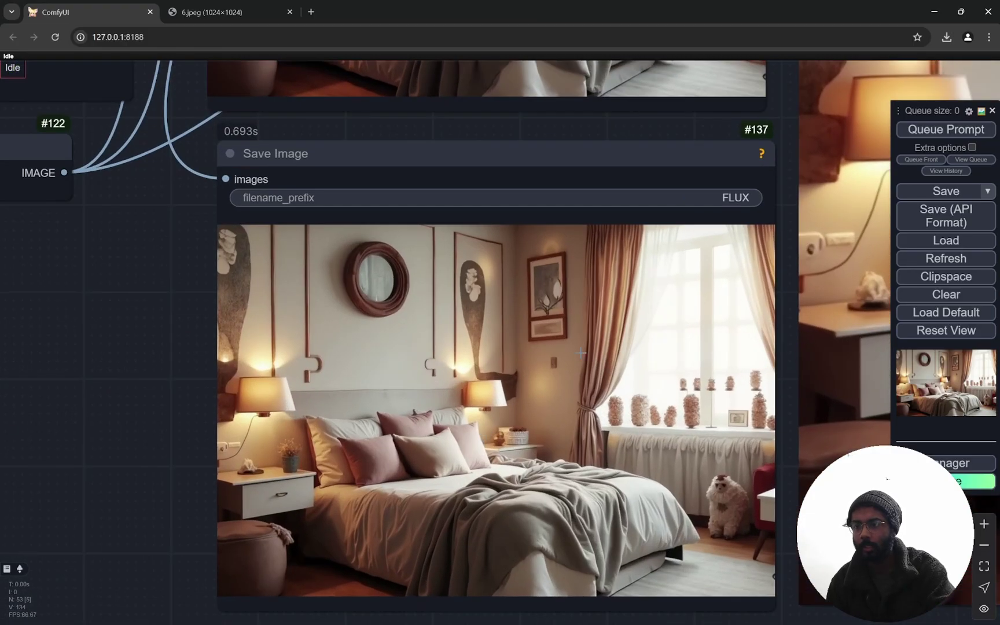
- Examine the bedroom video preview below the save_output setting in the LTX part of the workflow
scroll(547, 529, down, 7)
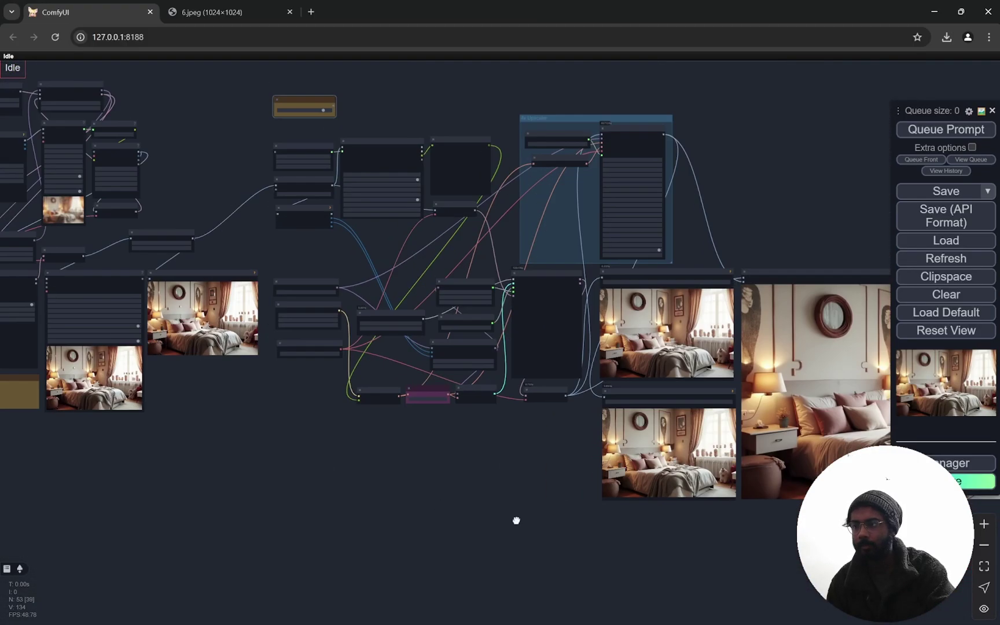
scroll(154, 221, up, 5)
scroll(646, 372, up, 10)
scroll(654, 402, up, 5)
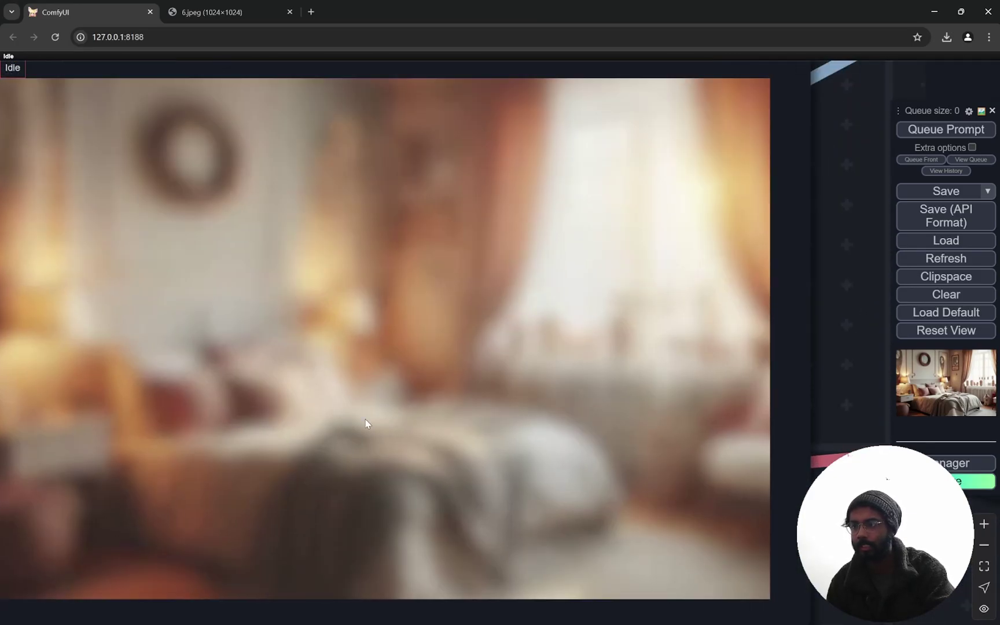
scroll(371, 423, down, 3)
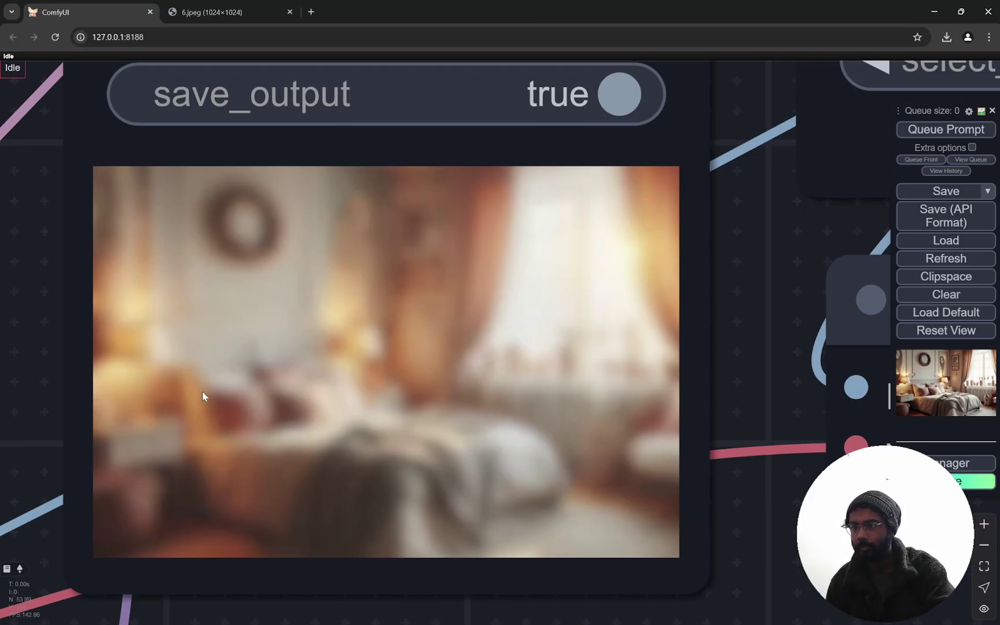
scroll(203, 397, up, 6)
scroll(125, 250, down, 10)
- Compare the final picture in the Image Comparer node with the original 6.jpeg in the other browser tab
scroll(151, 263, down, 5)
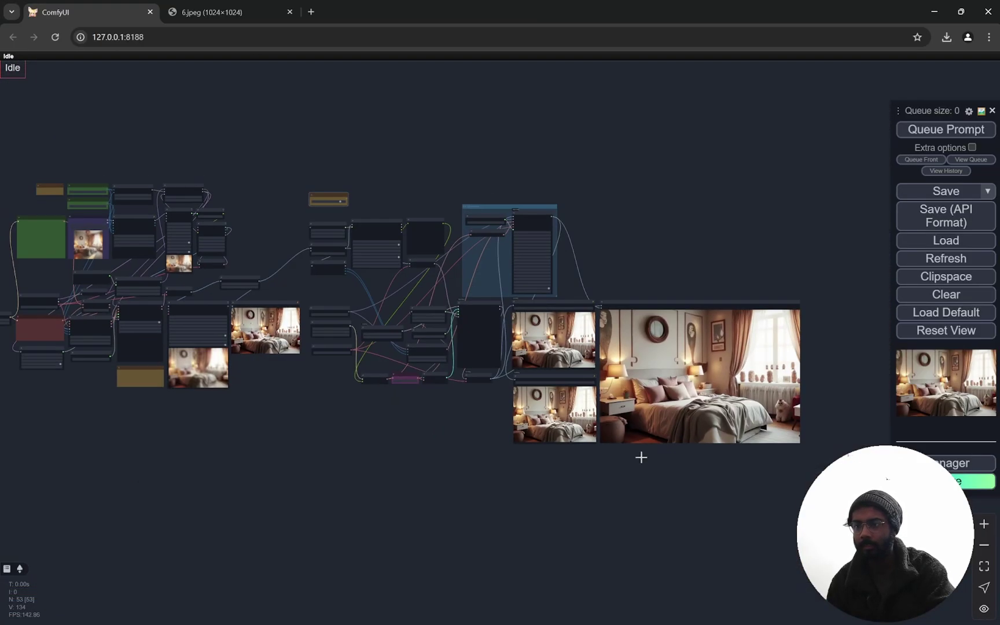
scroll(677, 464, up, 10)
scroll(750, 359, up, 1)
drag(688, 509, 426, 563)
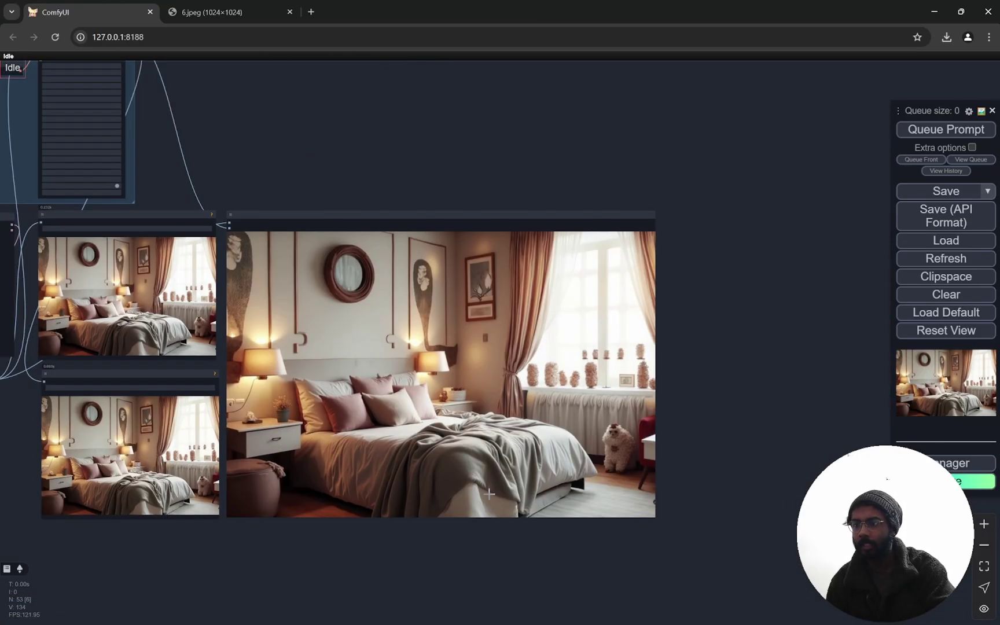
click(213, 12)
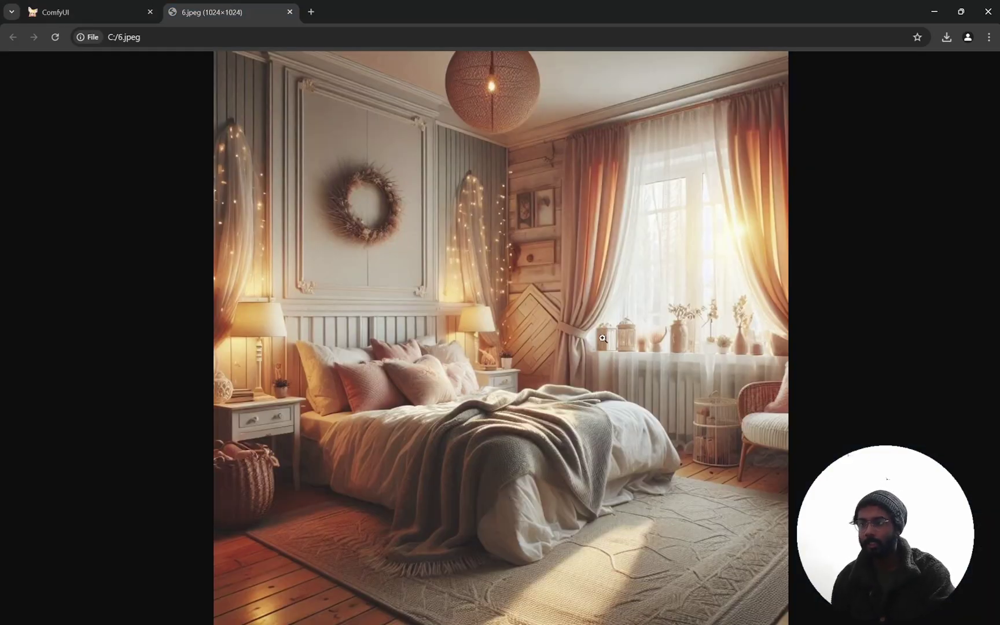
click(87, 12)
- Compare the round wall wreath in the blurred video preview with the one in the original 6.jpeg
scroll(712, 299, down, 6)
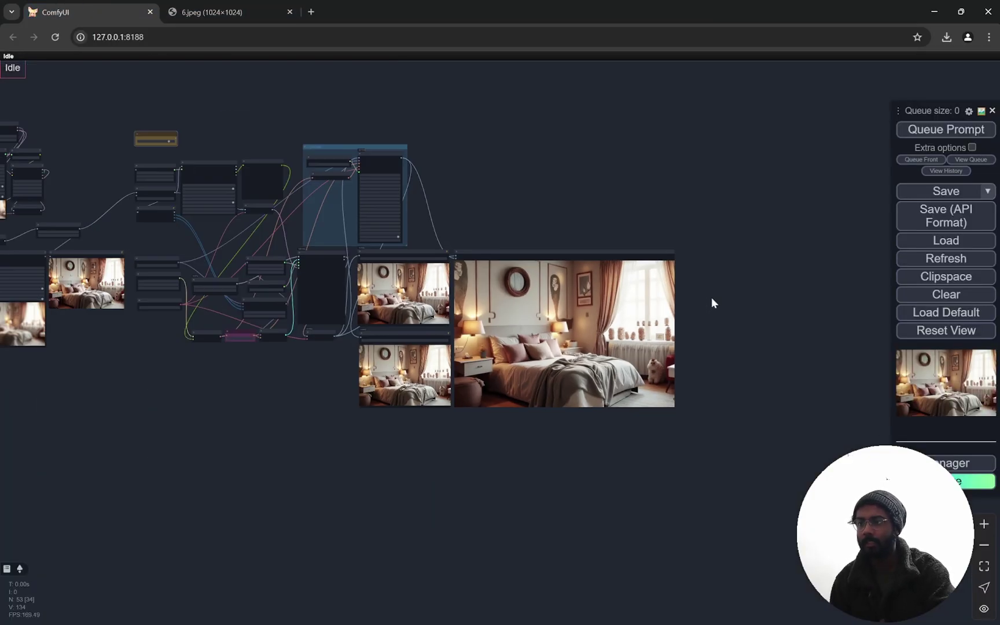
scroll(304, 270, up, 8)
scroll(264, 298, up, 10)
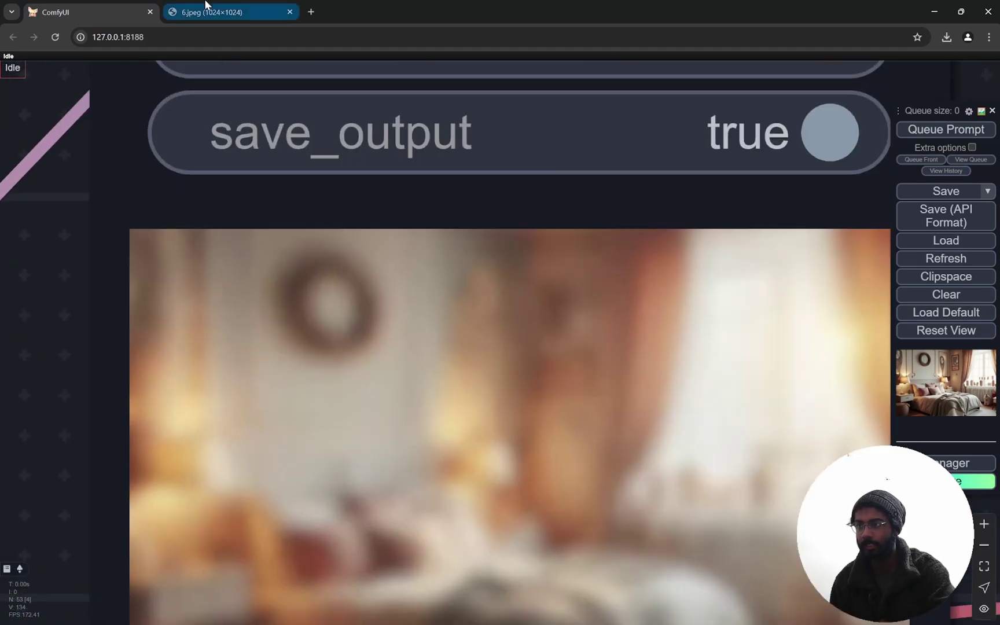
click(206, 5)
click(97, 8)
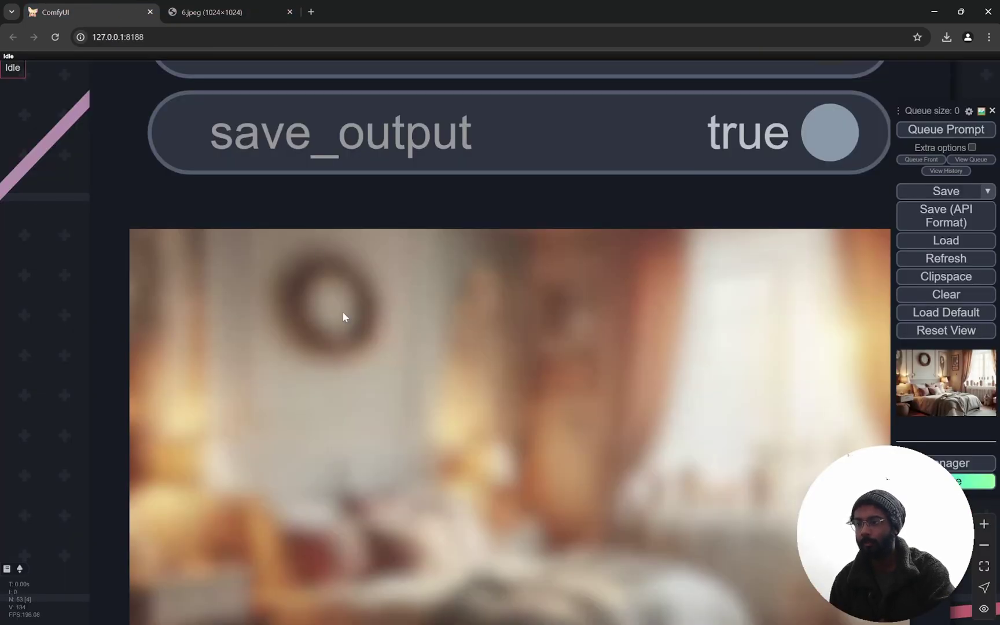
click(222, 8)
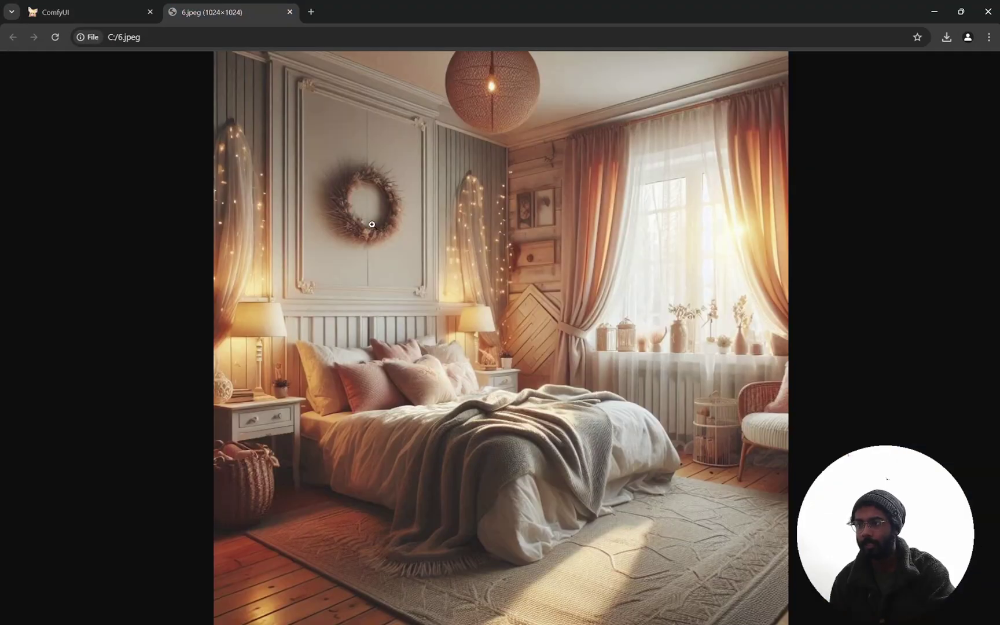
click(101, 7)
scroll(347, 277, down, 3)
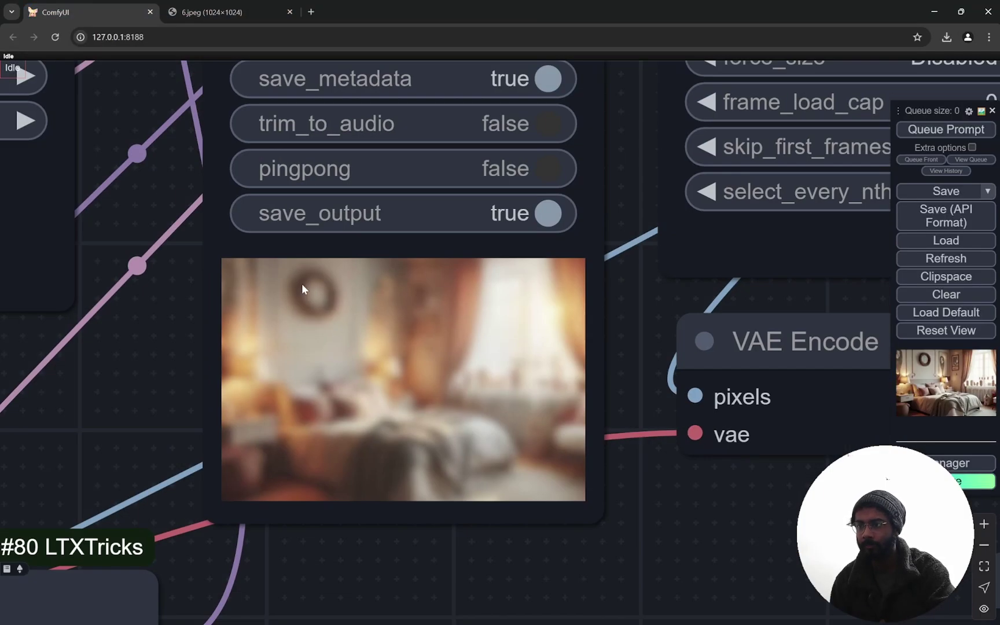
scroll(302, 285, up, 4)
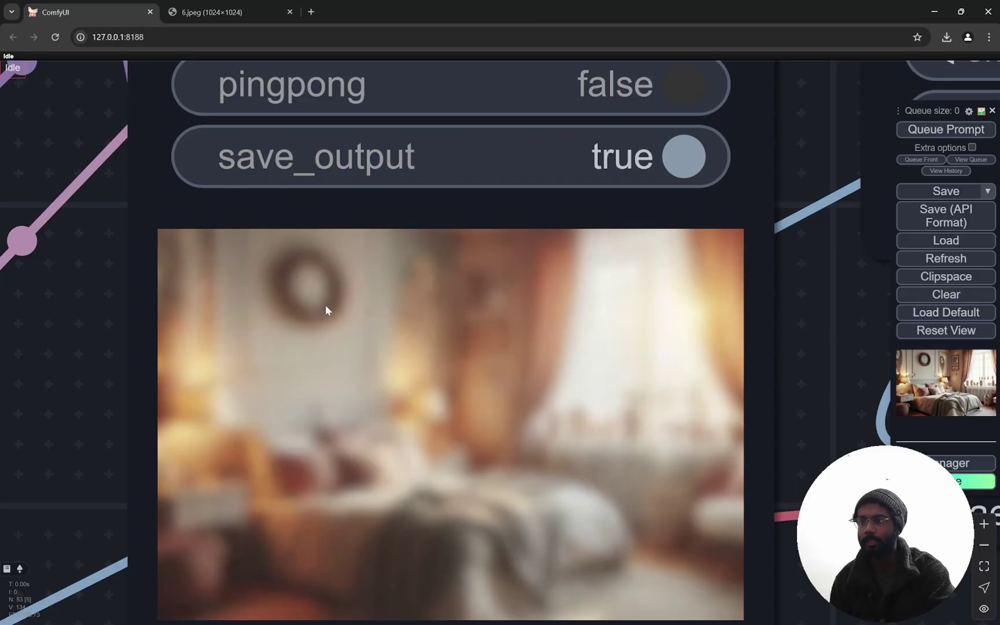
click(340, 615)
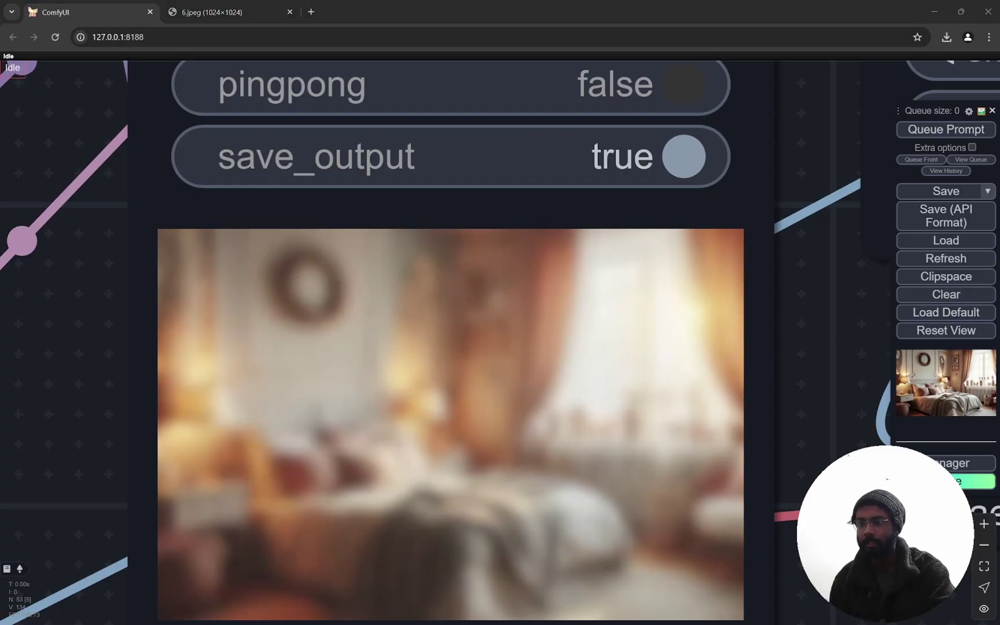
key(alt+Tab)
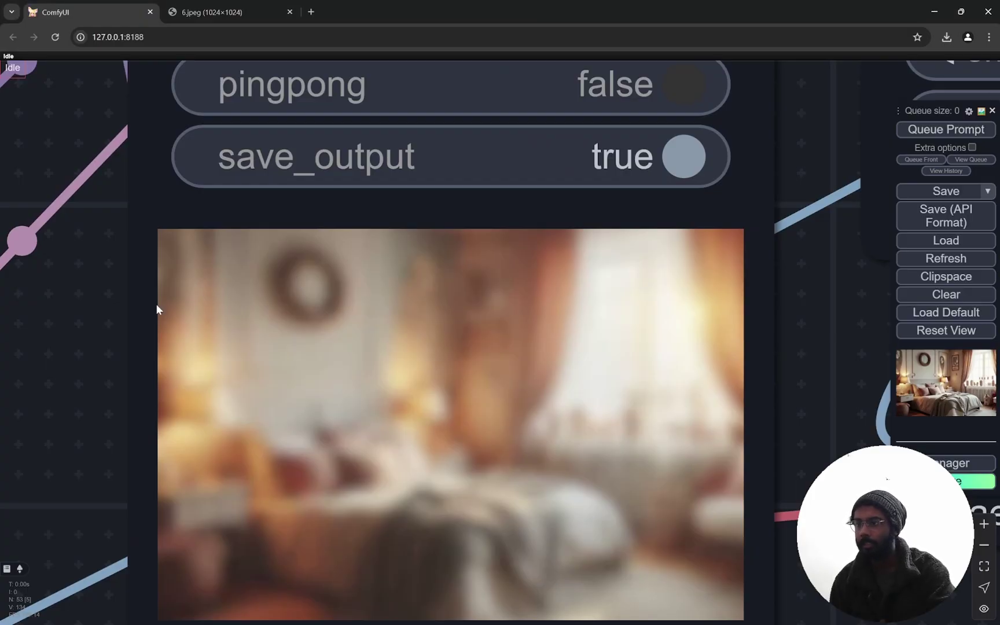
- Review the final bedroom pictures in the two Save Image nodes and the Image Comparer node
scroll(140, 308, down, 15)
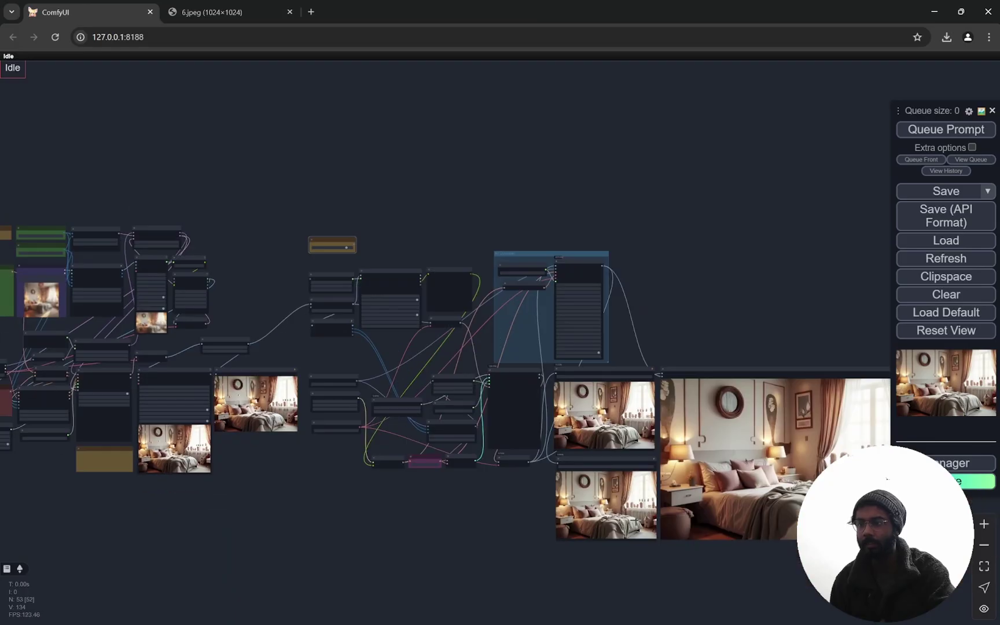
scroll(690, 545, up, 10)
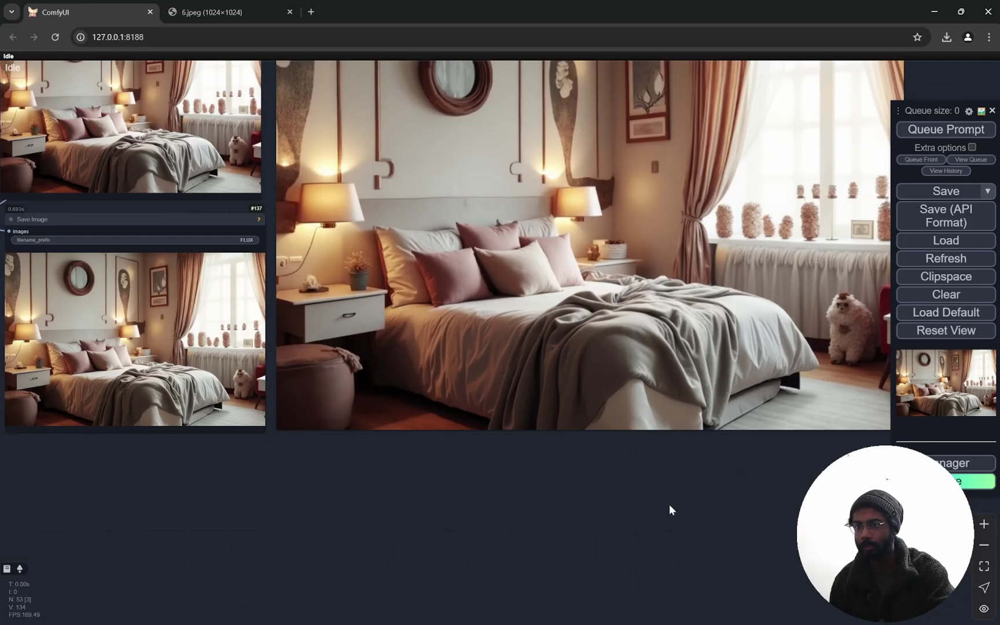
scroll(718, 507, down, 4)
scroll(687, 509, up, 3)
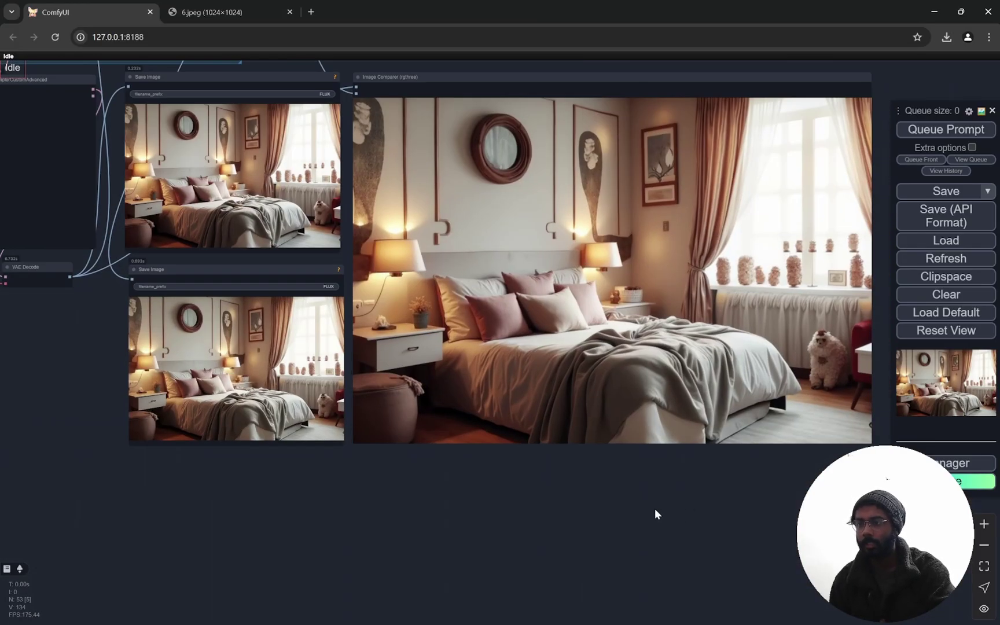
drag(653, 510, 595, 539)
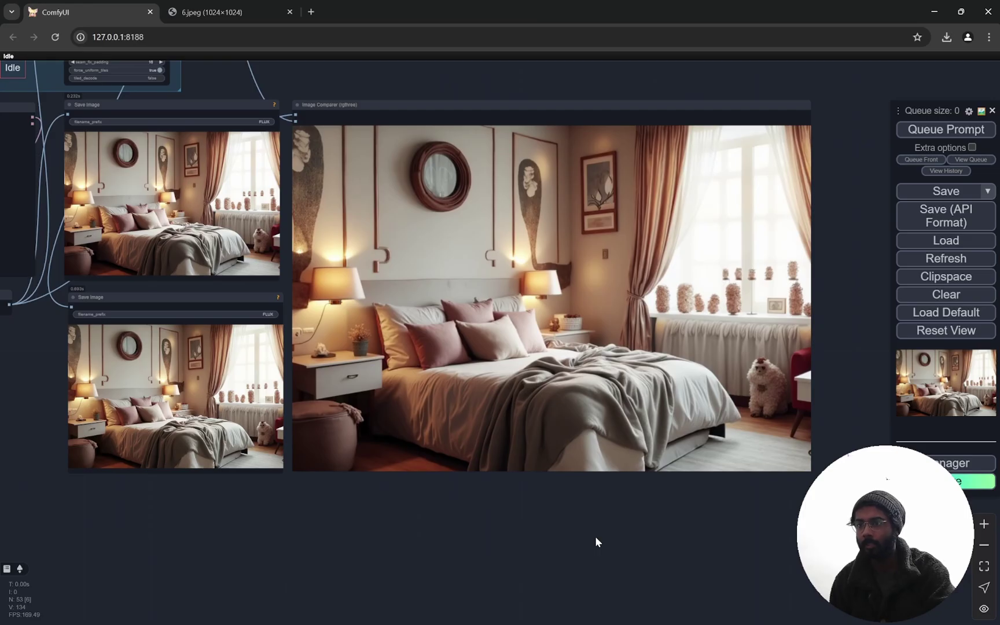